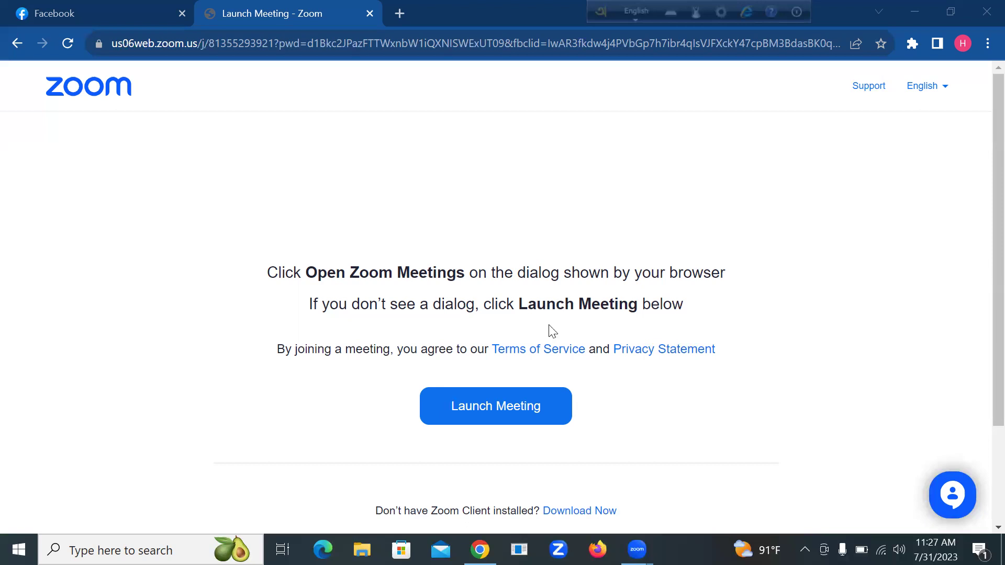
- Download the forwarded ID-card photo from the Facebook chat and return to the home feed
click(76, 12)
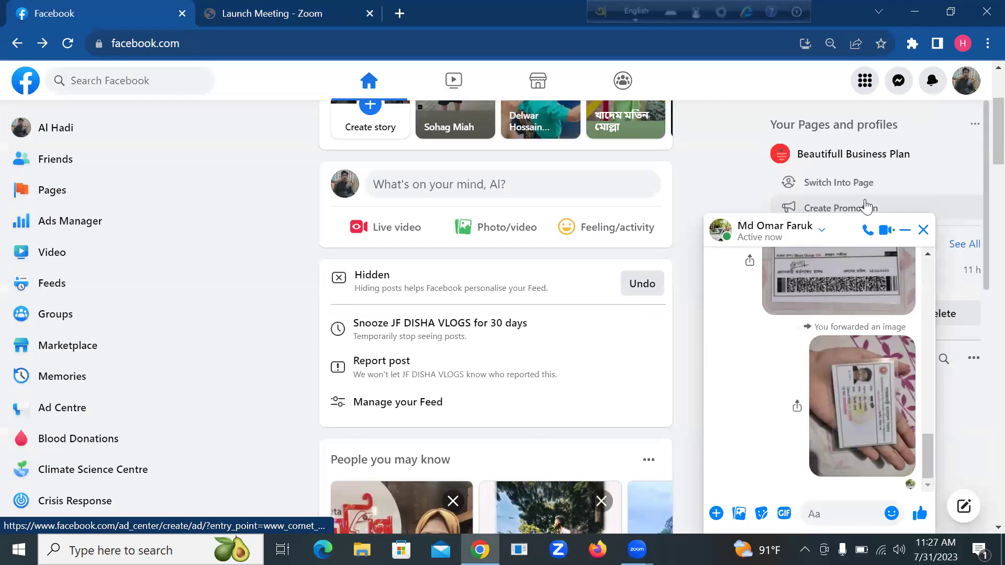
click(884, 427)
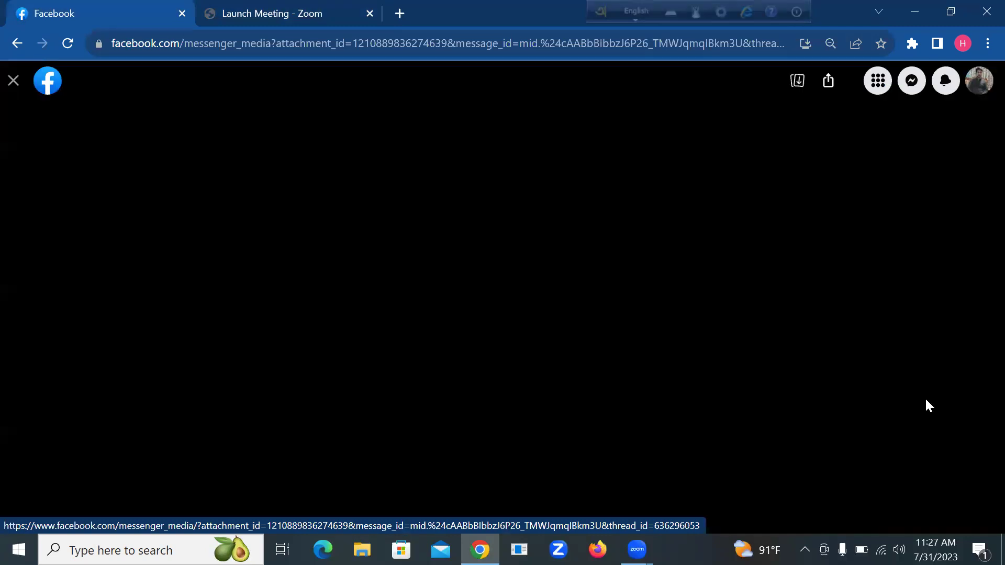
key(Escape)
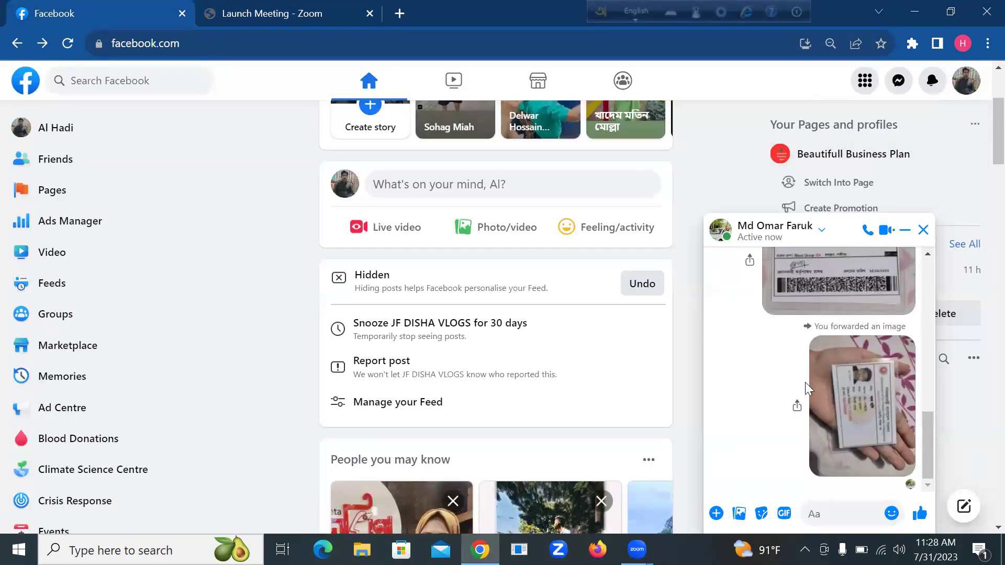
click(862, 423)
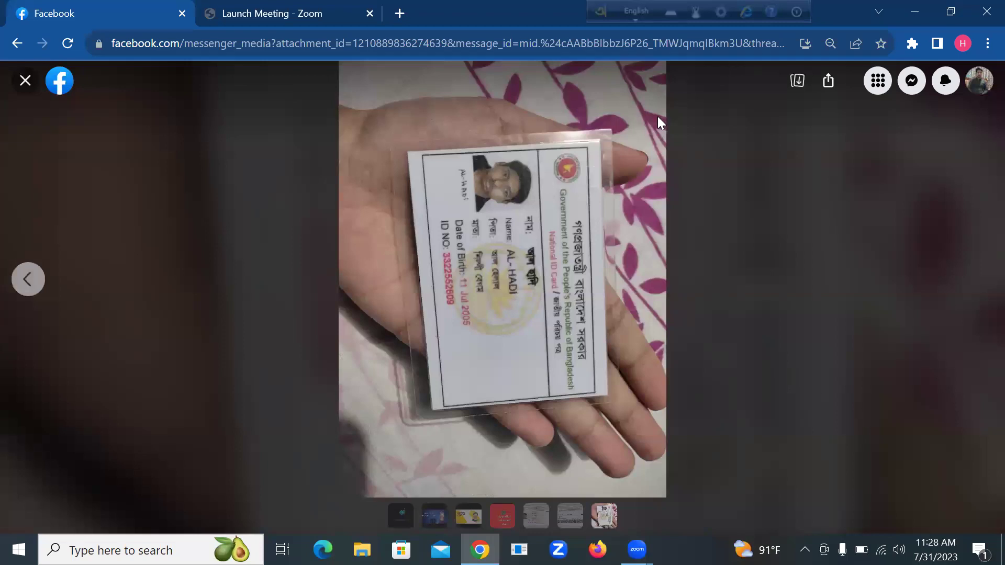
click(795, 79)
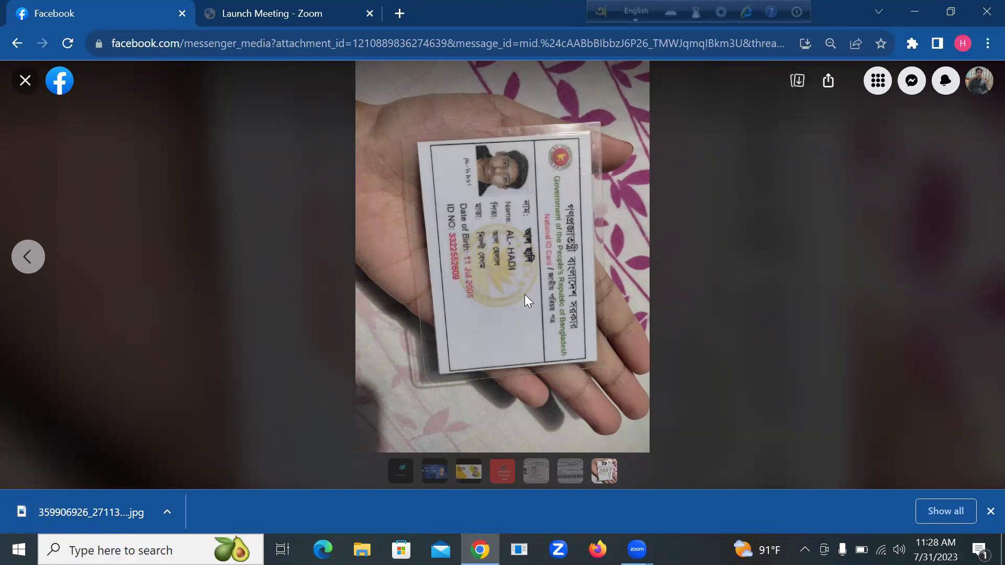
click(25, 80)
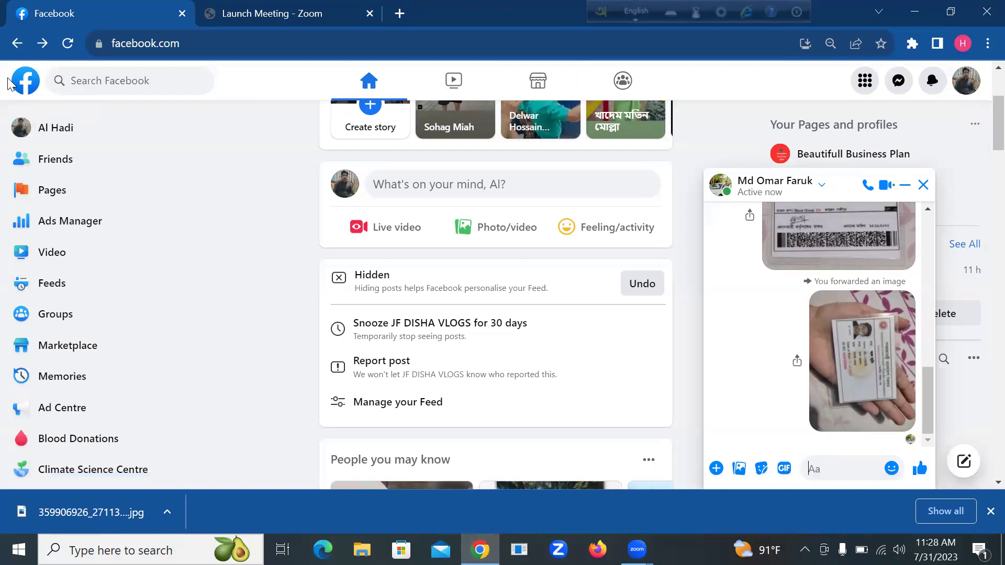
click(973, 85)
- Go to your own profile page, start an empty bio, and close the chat window
click(976, 86)
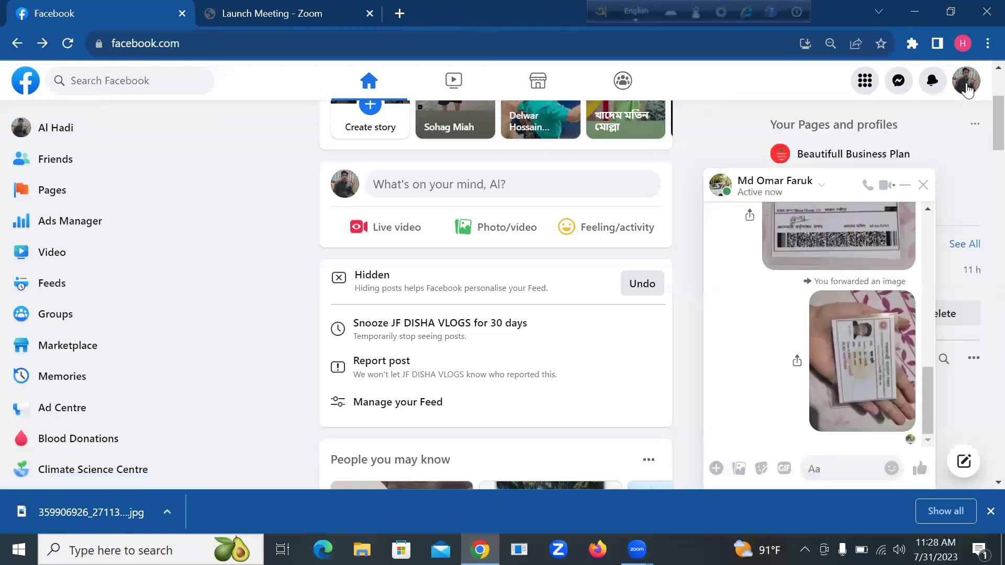
click(967, 90)
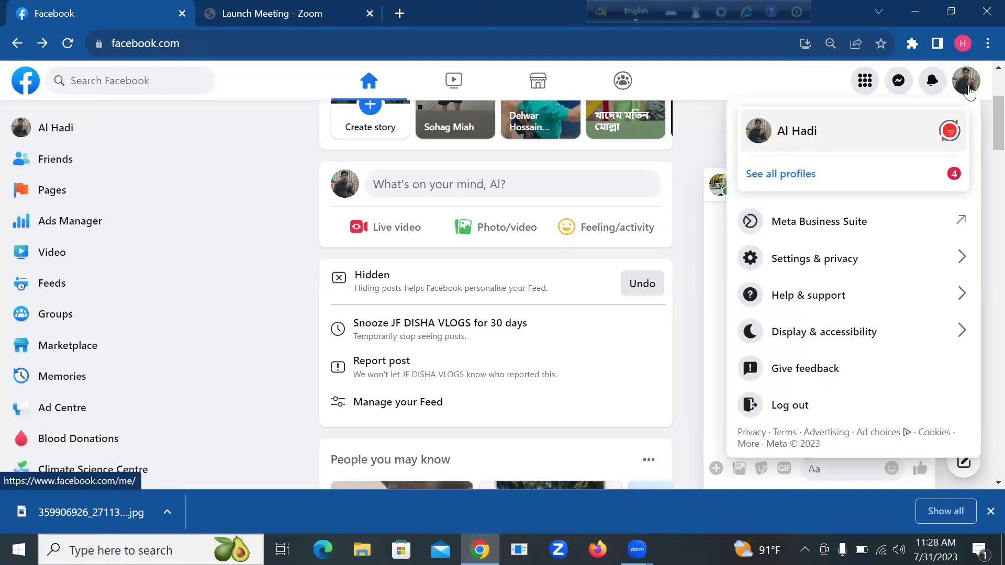
click(908, 143)
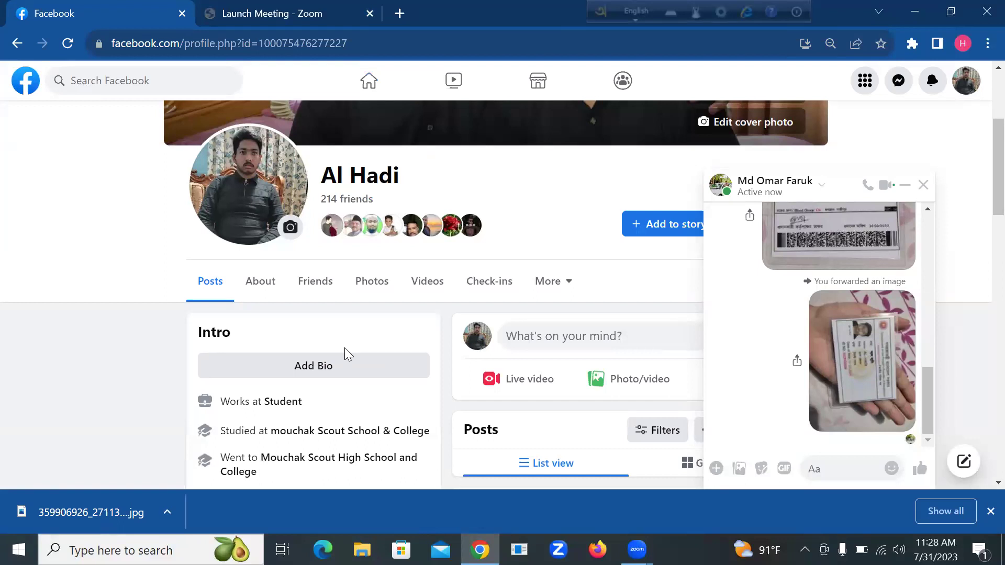
scroll(262, 285, down, 1)
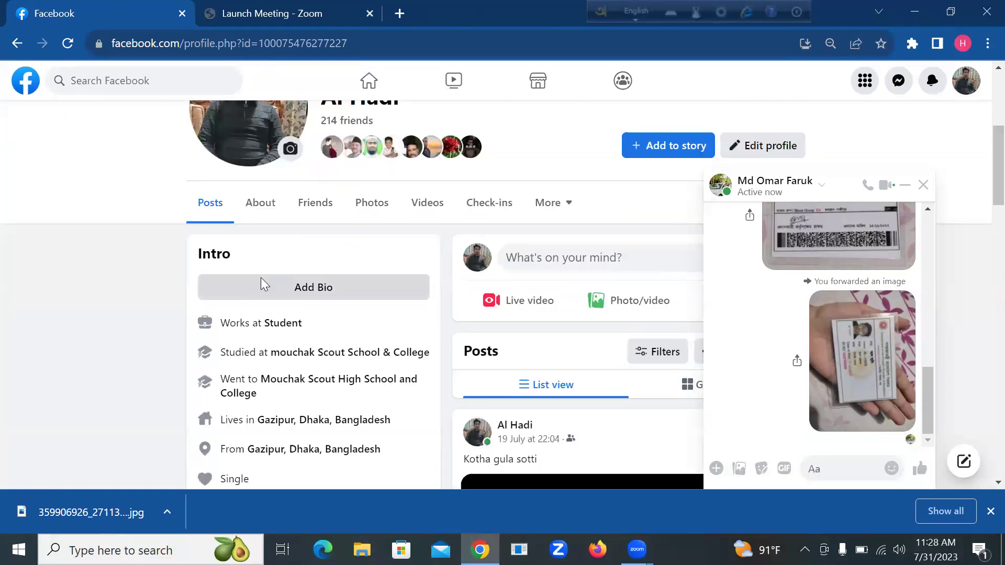
click(264, 285)
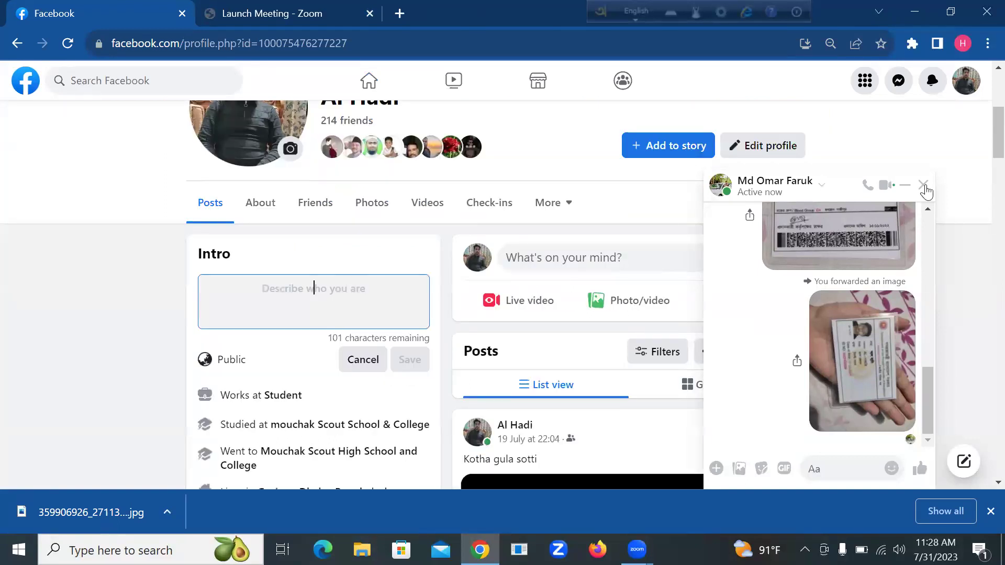
click(923, 186)
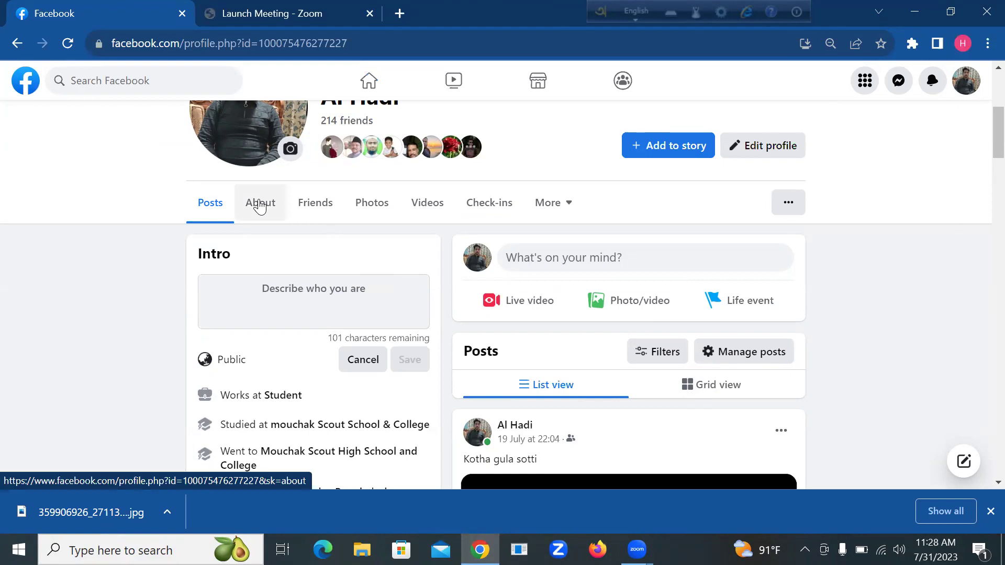
- Open the profile's About section and show its Work and education details
click(261, 210)
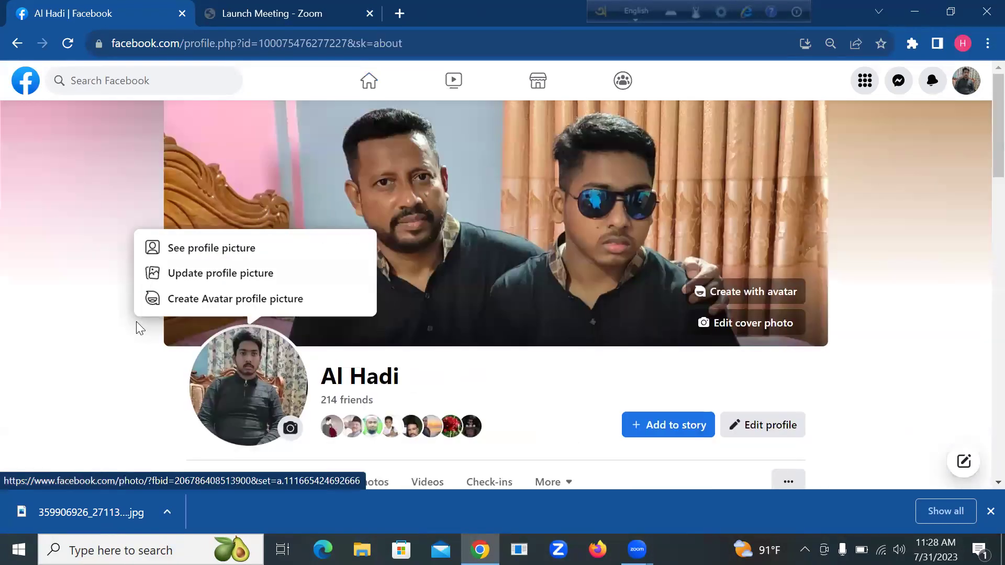
click(99, 321)
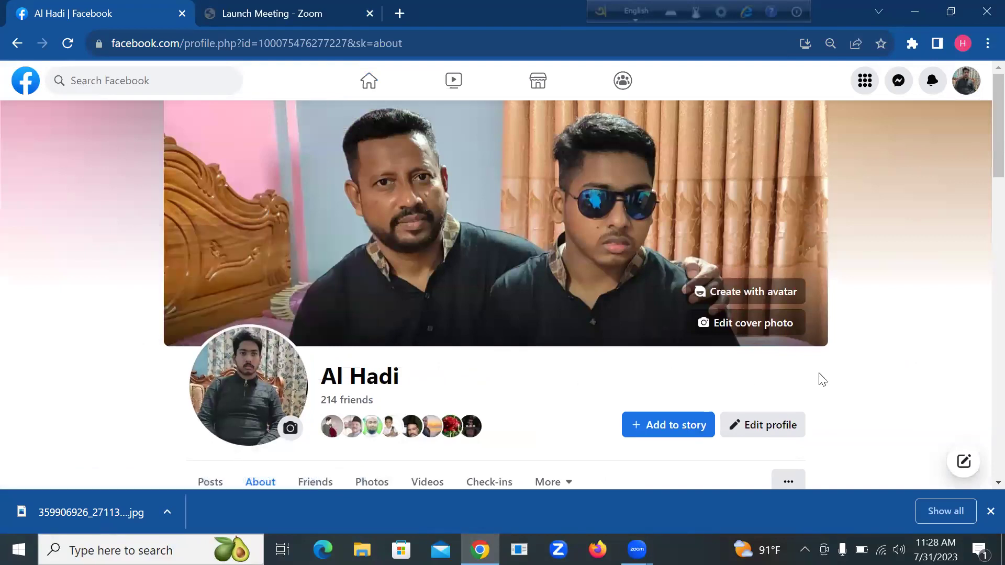
scroll(888, 379, down, 4)
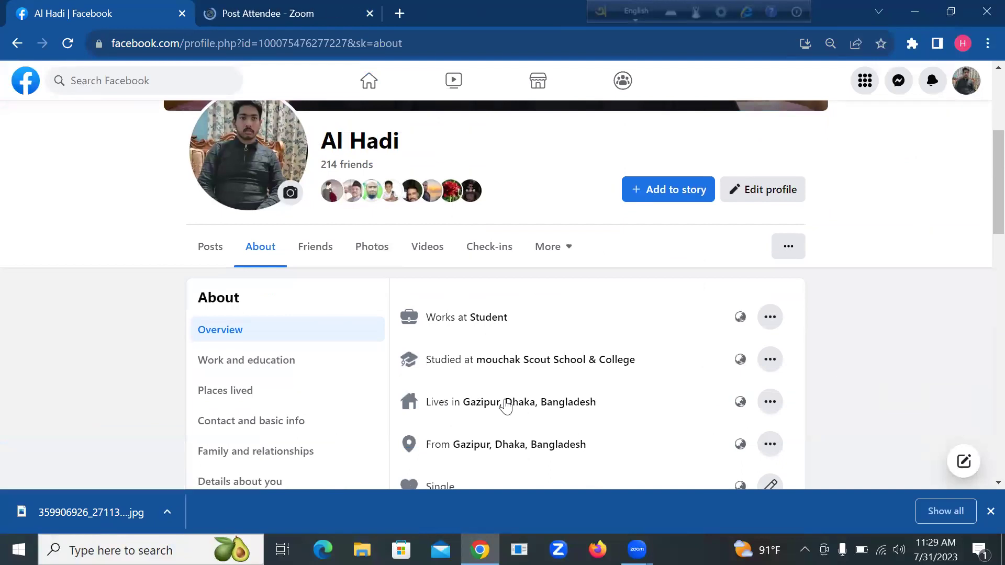
scroll(486, 404, down, 5)
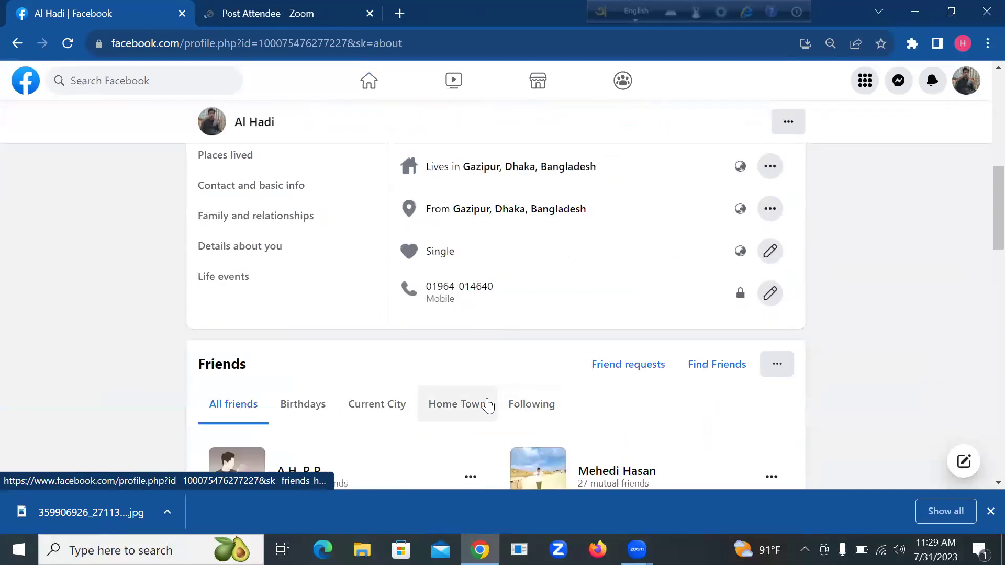
scroll(487, 404, down, 4)
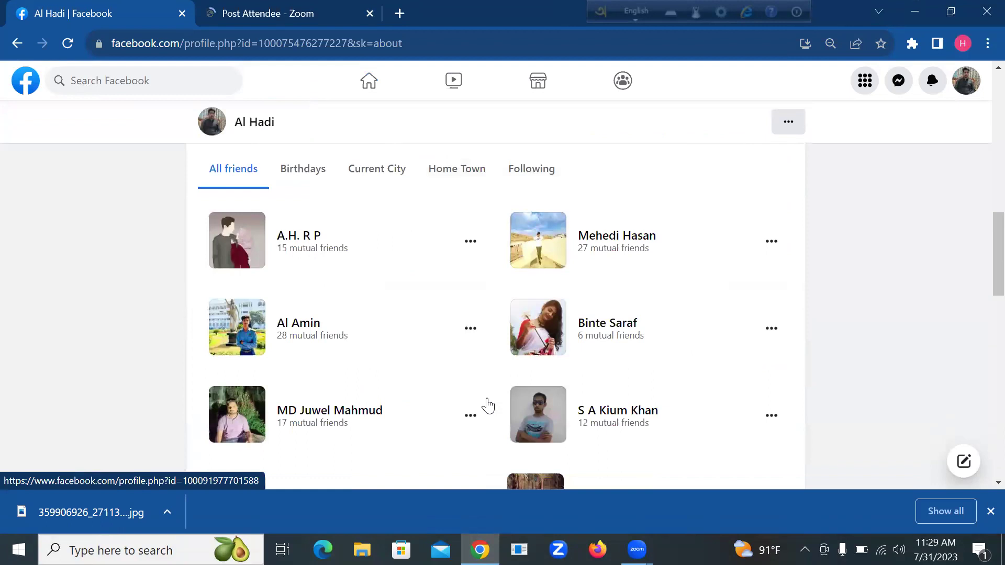
scroll(511, 391, down, 3)
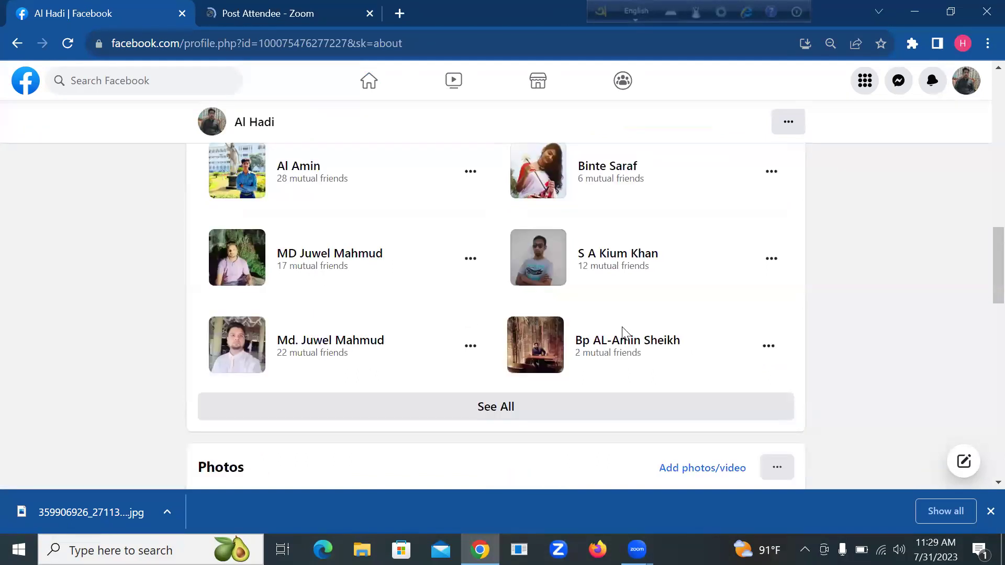
scroll(538, 345, up, 12)
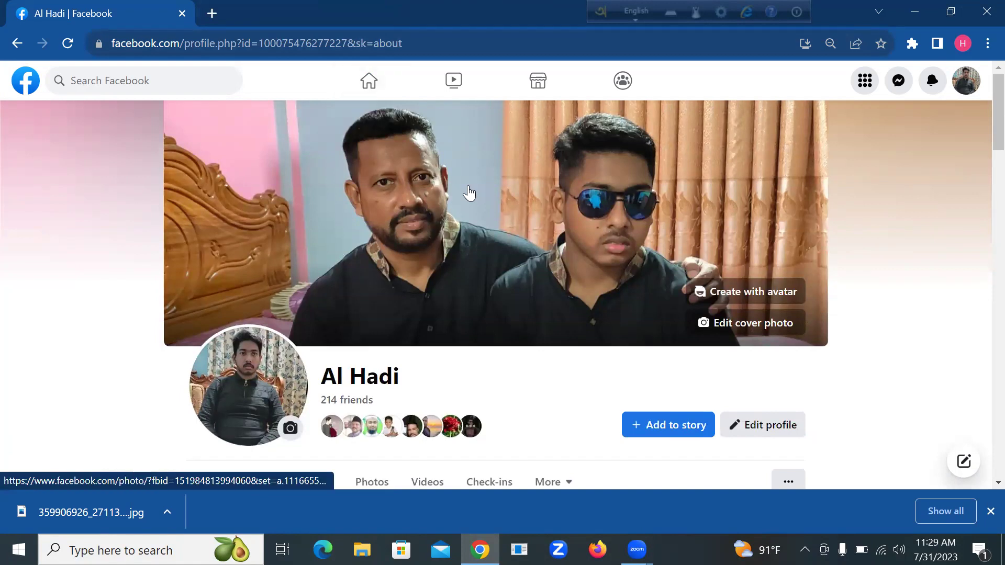
scroll(878, 403, down, 6)
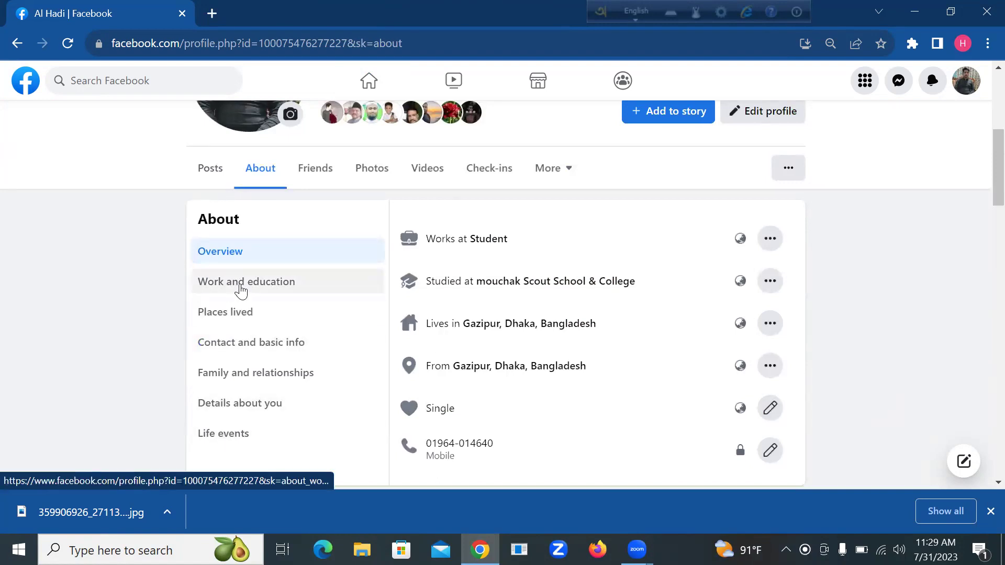
click(241, 291)
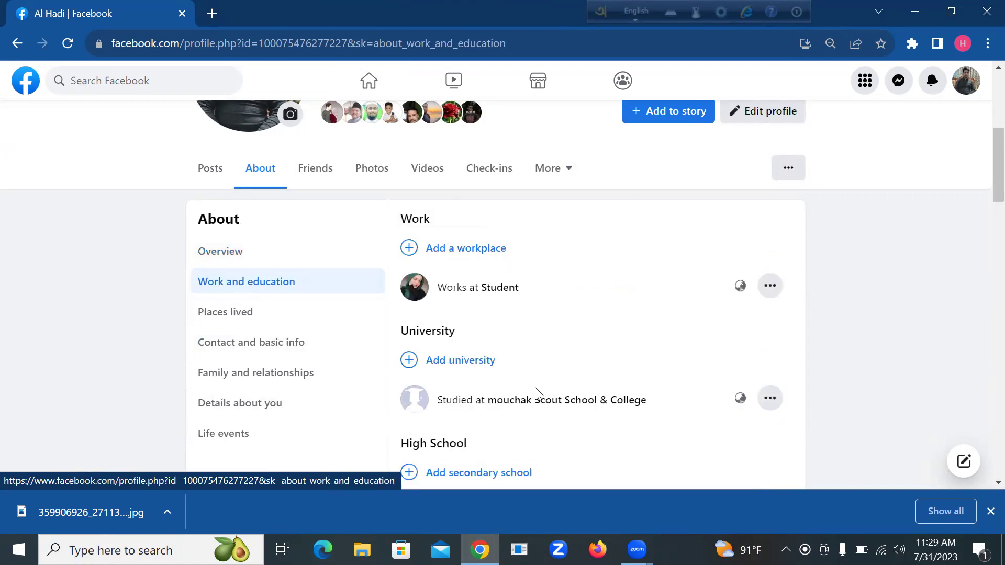
- Show the About page's Contact and basic info with gender, pronouns and birth details
scroll(535, 393, down, 3)
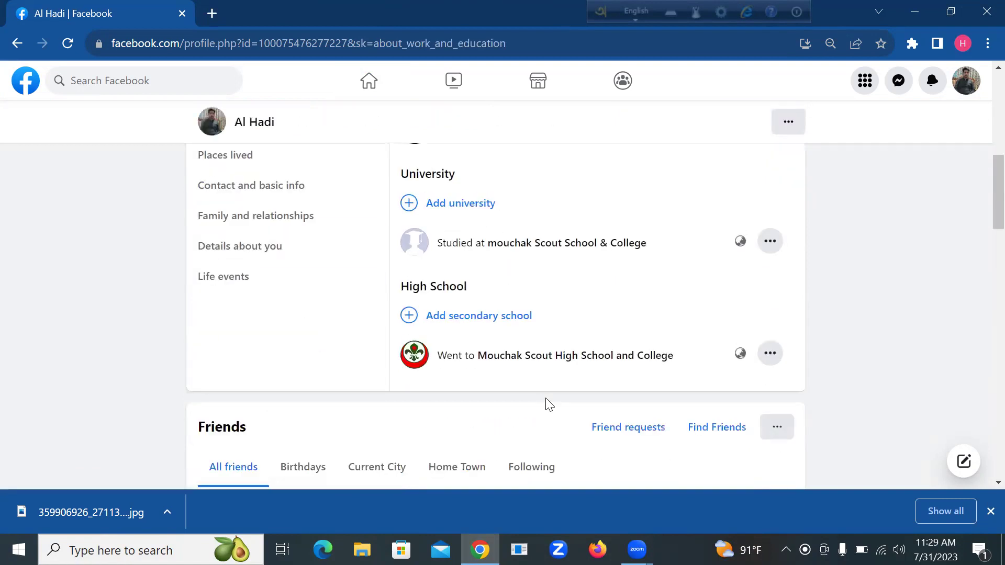
scroll(547, 402, down, 5)
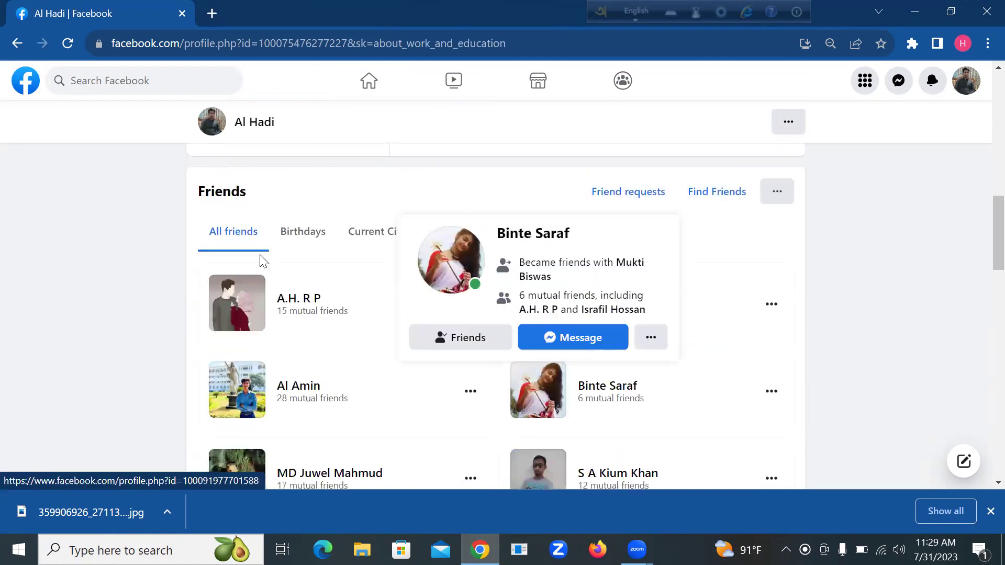
scroll(309, 310, up, 3)
scroll(253, 293, up, 3)
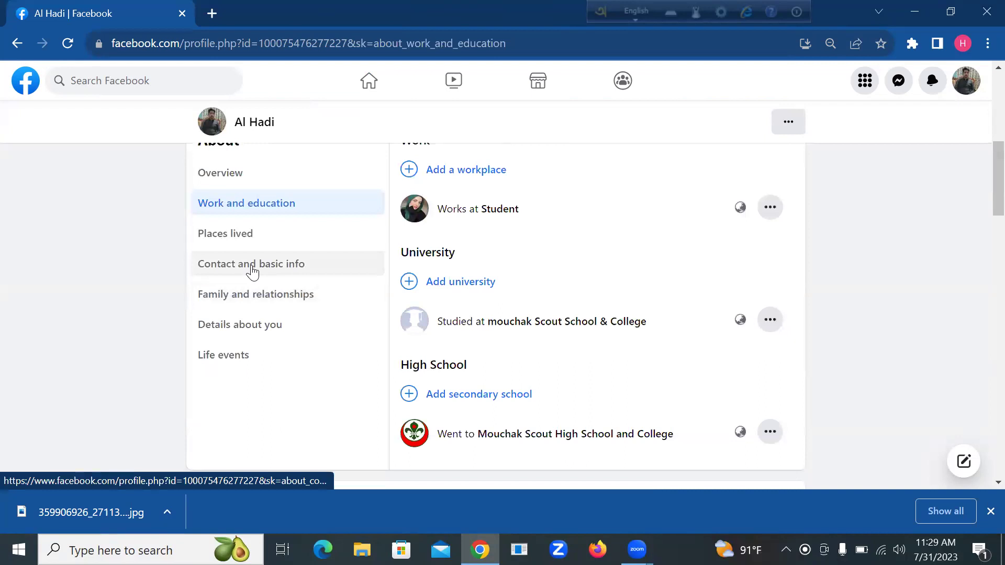
click(252, 270)
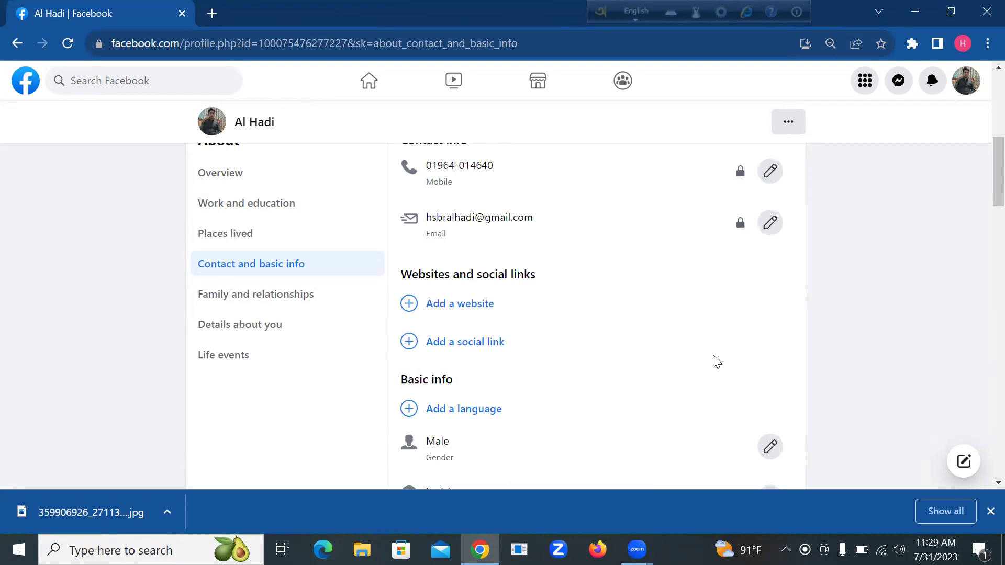
scroll(660, 378, down, 1)
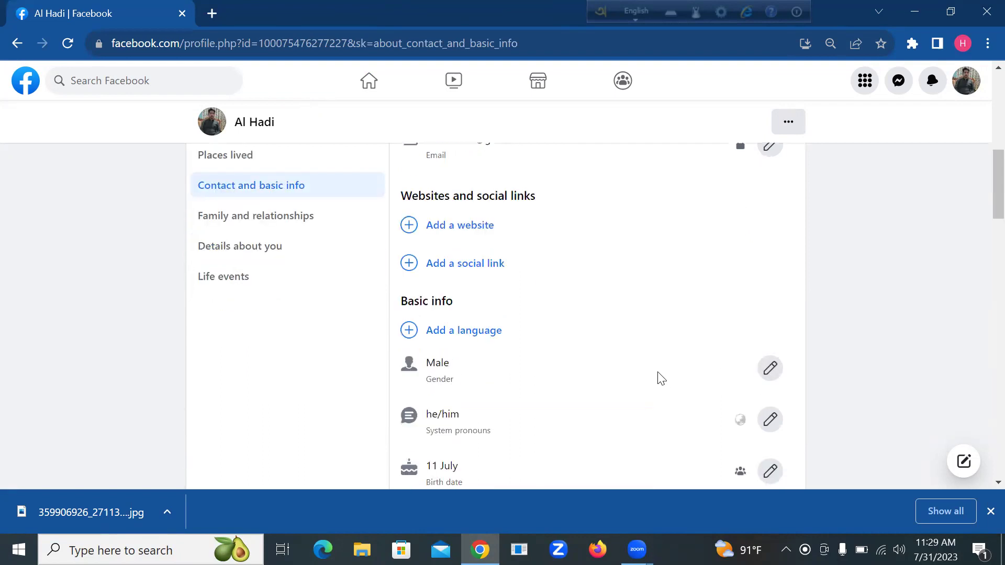
scroll(660, 378, down, 2)
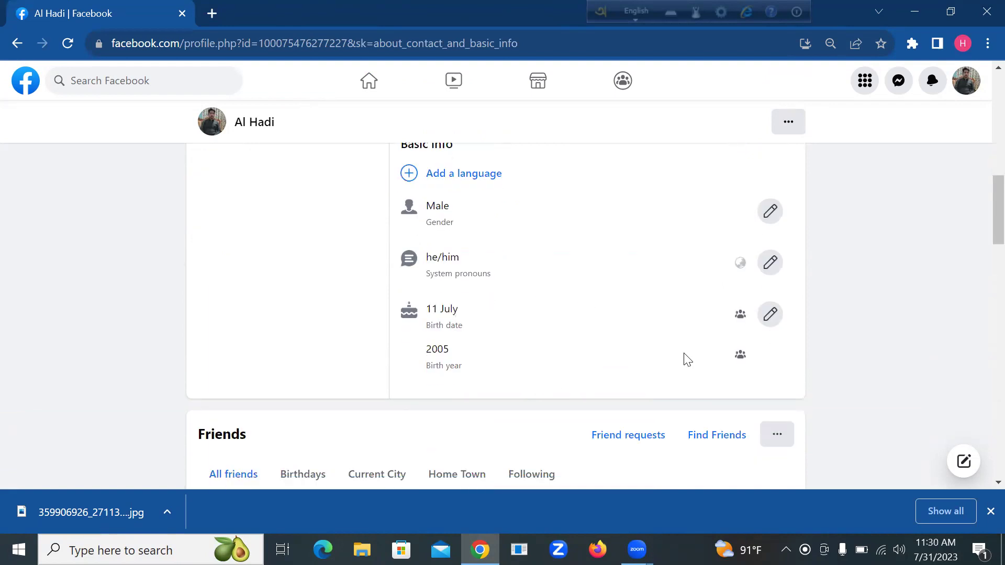
click(898, 82)
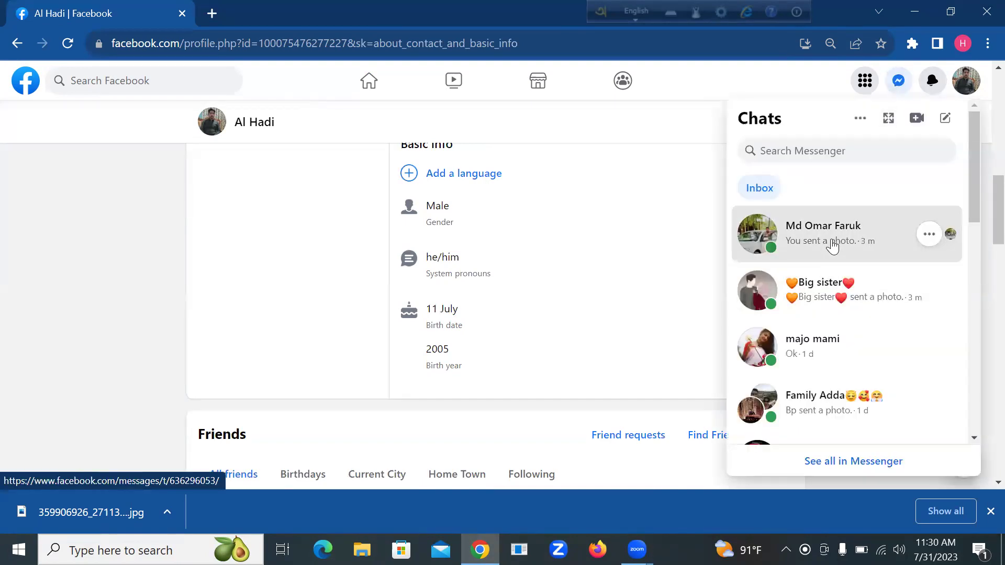
- View the shared ID card photo in the Messenger conversation, then return to the home feed
click(832, 240)
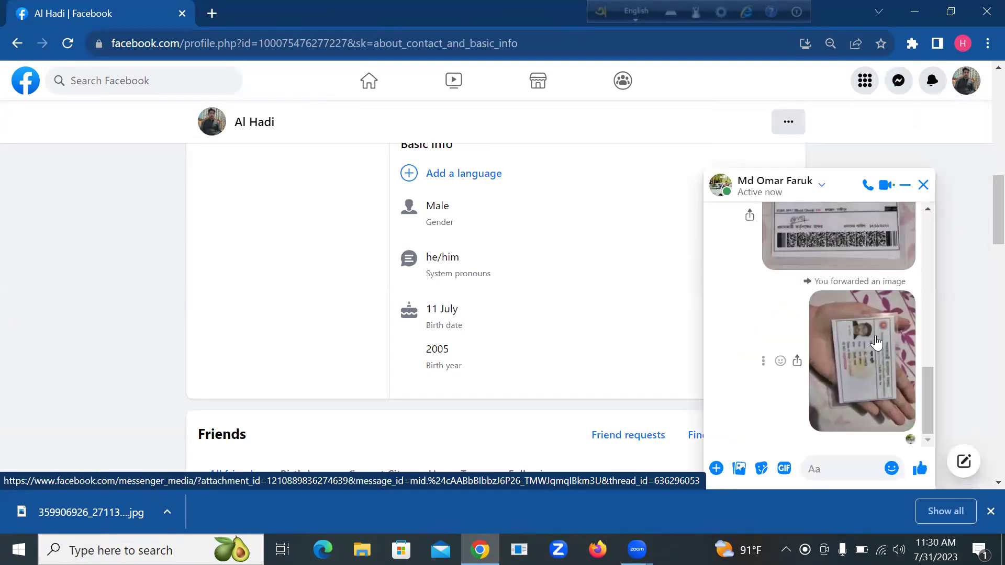
click(877, 339)
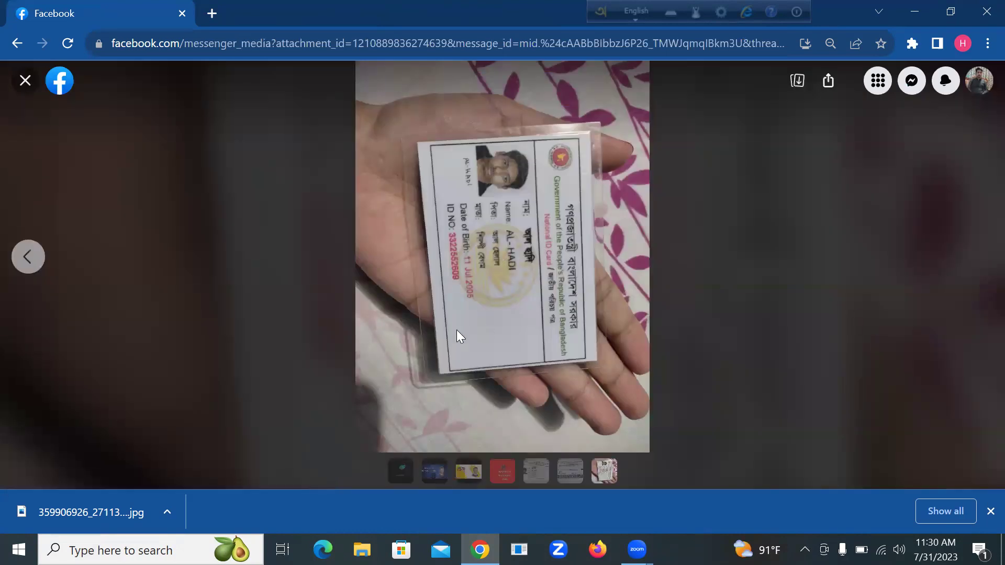
click(24, 82)
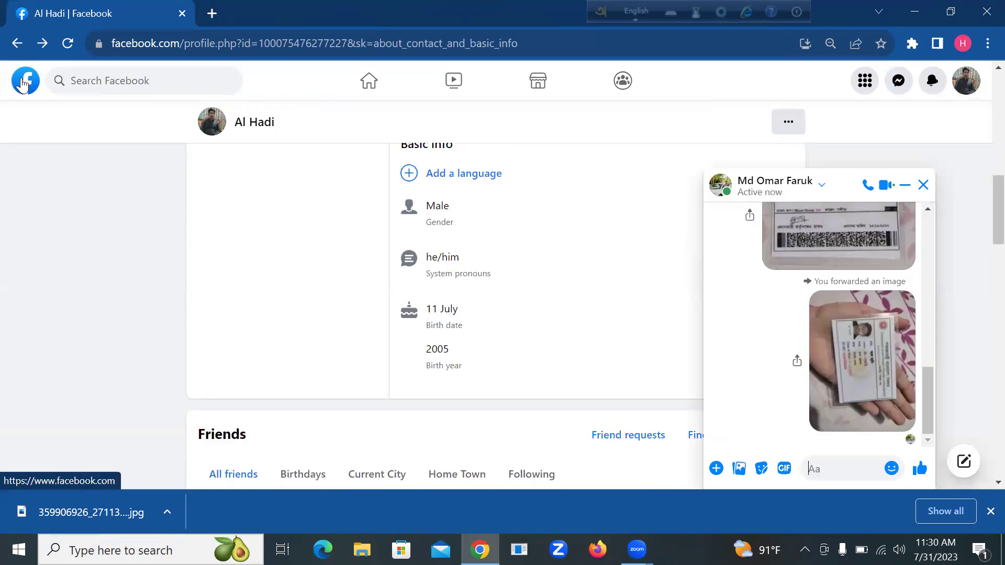
click(368, 82)
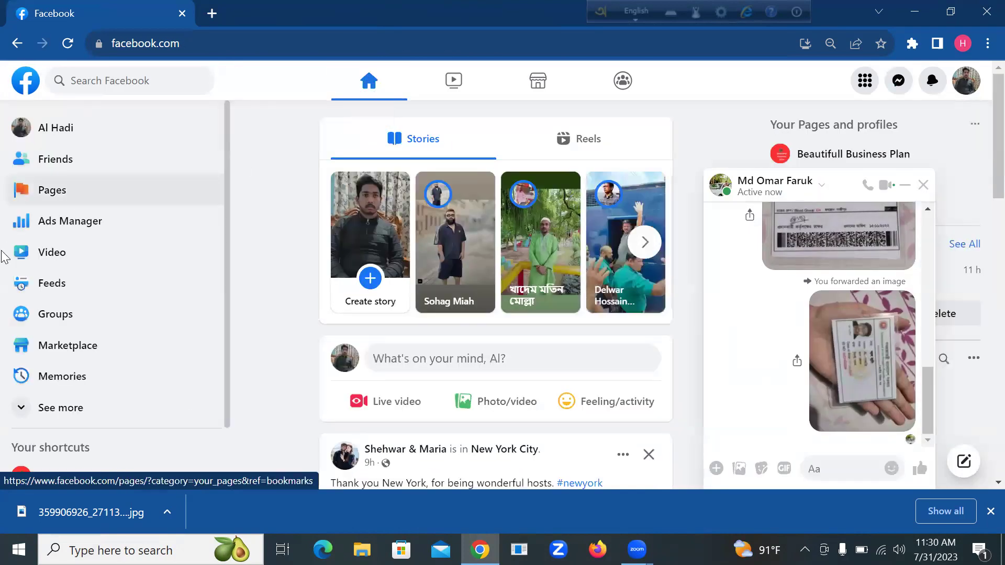
click(48, 220)
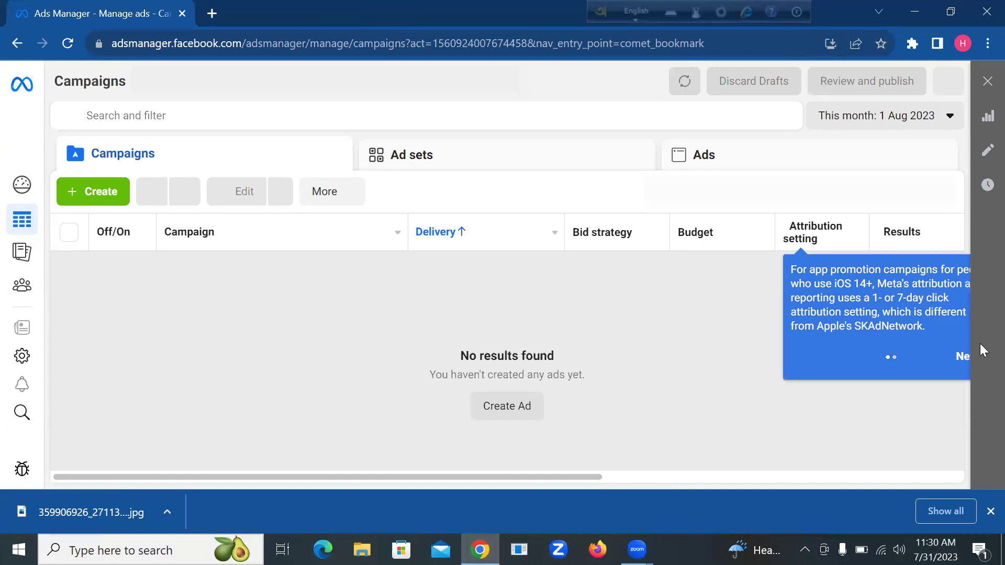
- Open the ad account settings and dismiss the Ad account updates panel and tip
click(21, 358)
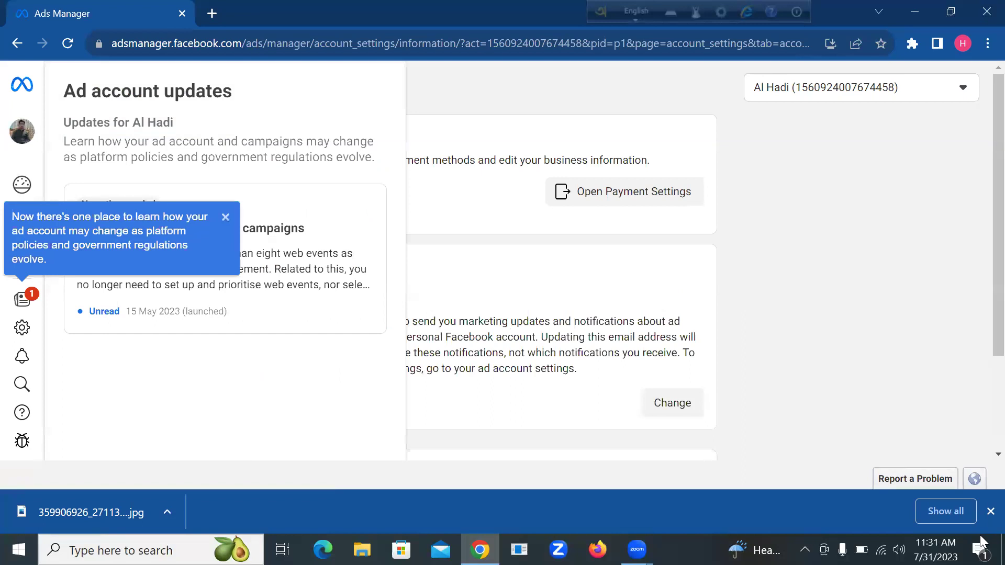
click(506, 109)
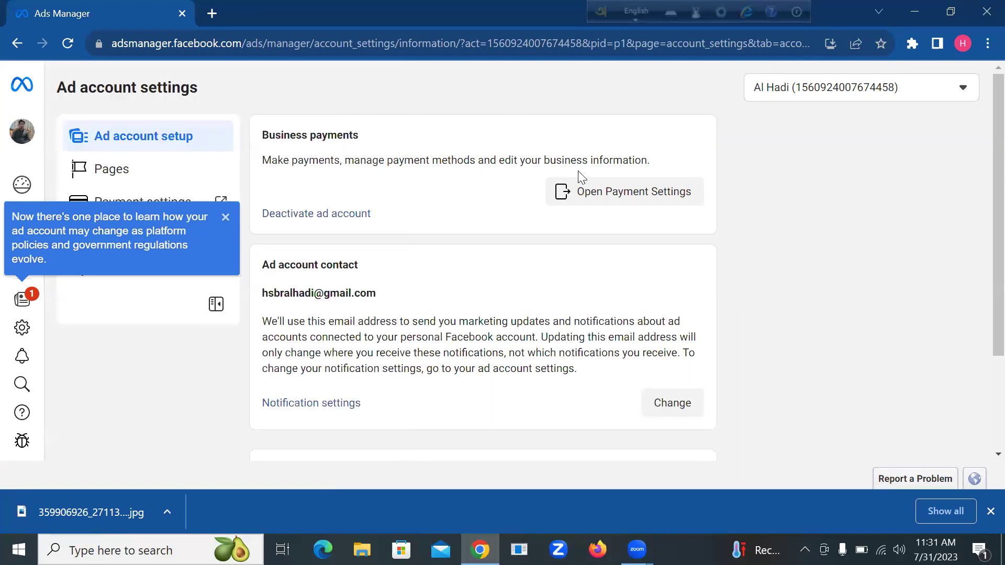
click(226, 217)
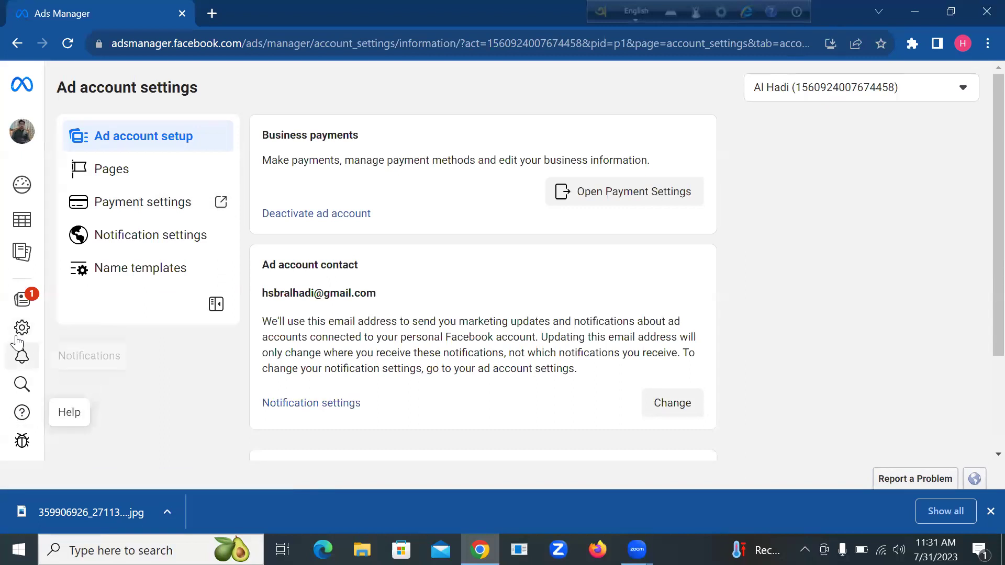
click(22, 333)
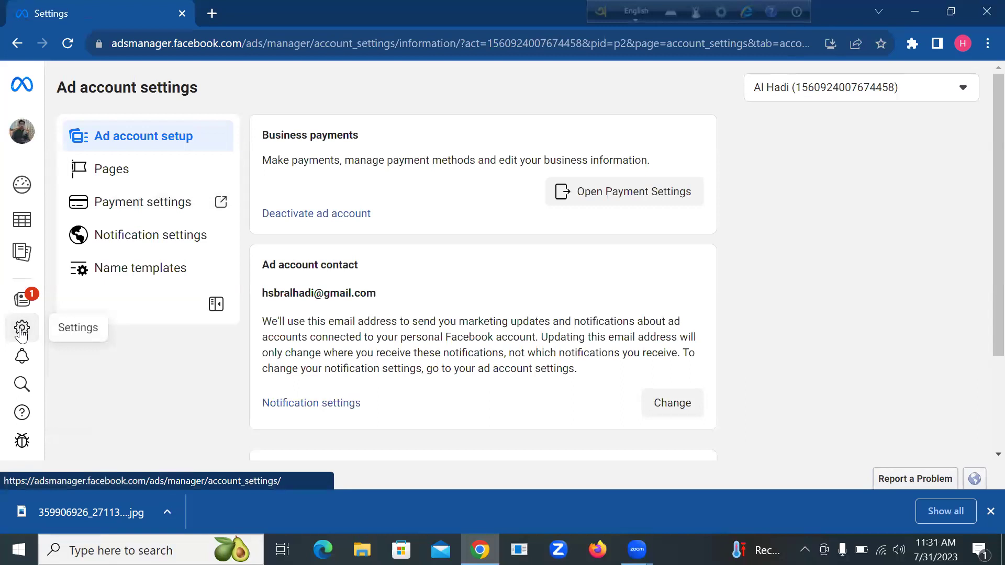
- Return to the Ads Manager Campaigns page through the All tools shortcuts
click(21, 332)
click(21, 333)
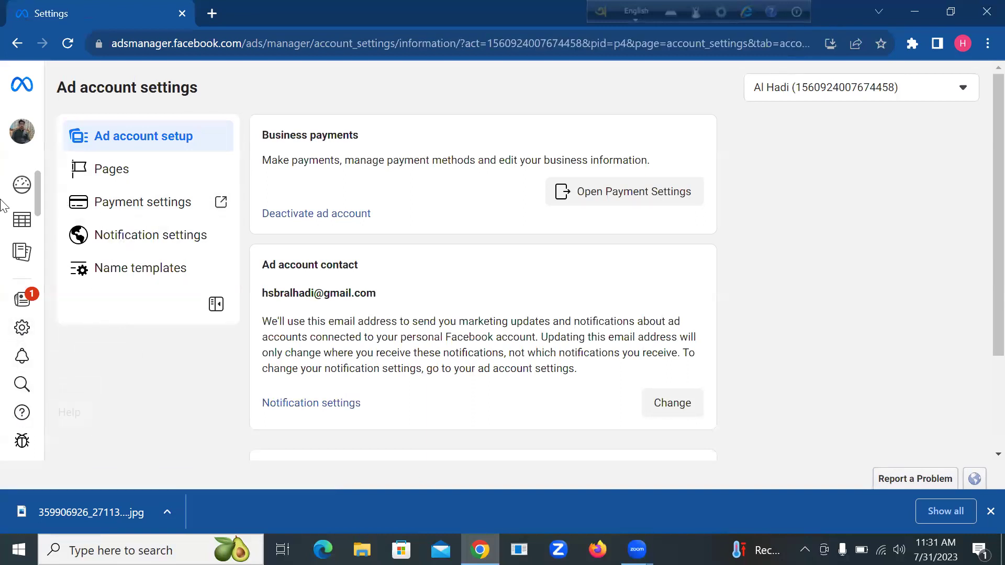
mouse_move(36, 287)
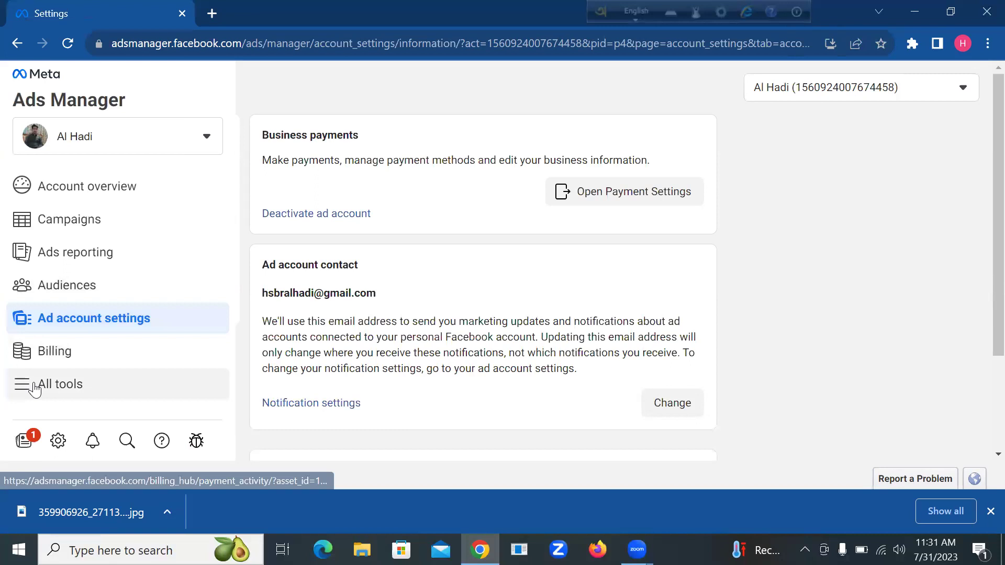
click(38, 384)
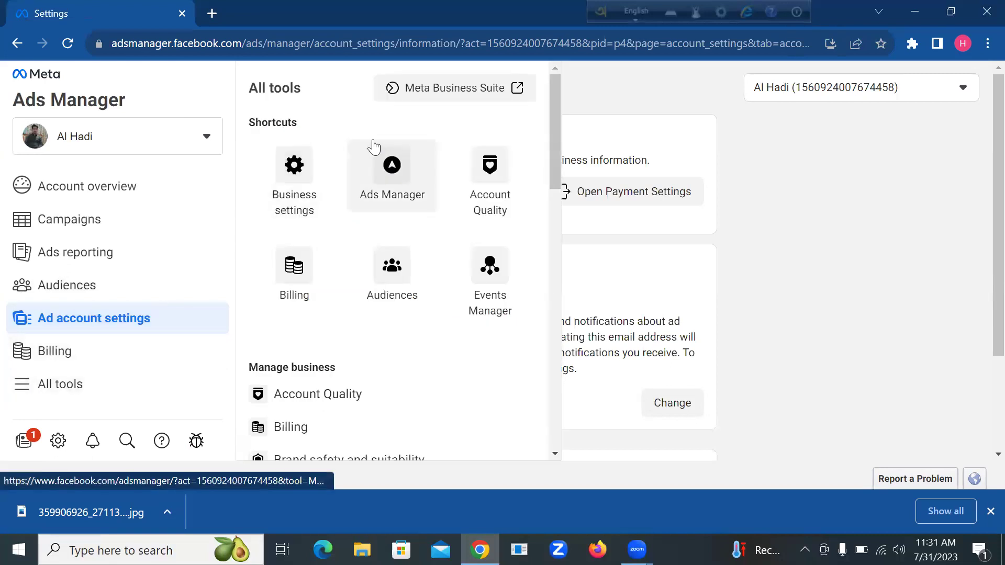
click(392, 172)
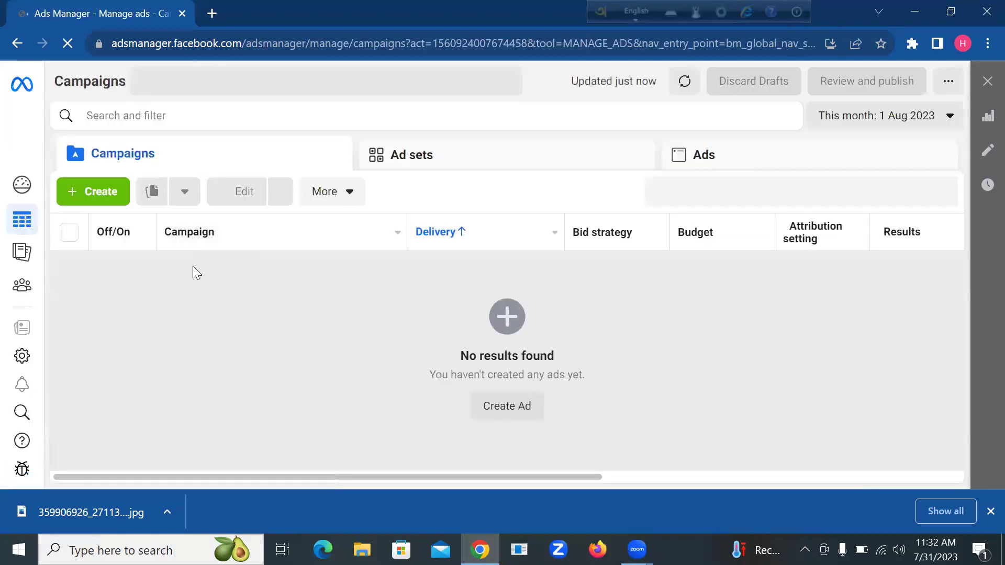
mouse_move(26, 217)
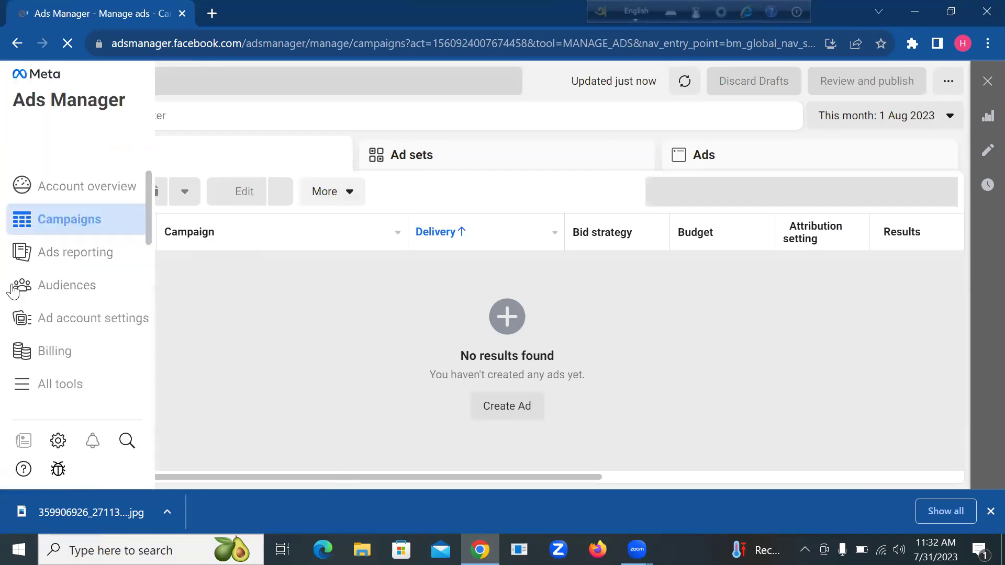
click(21, 388)
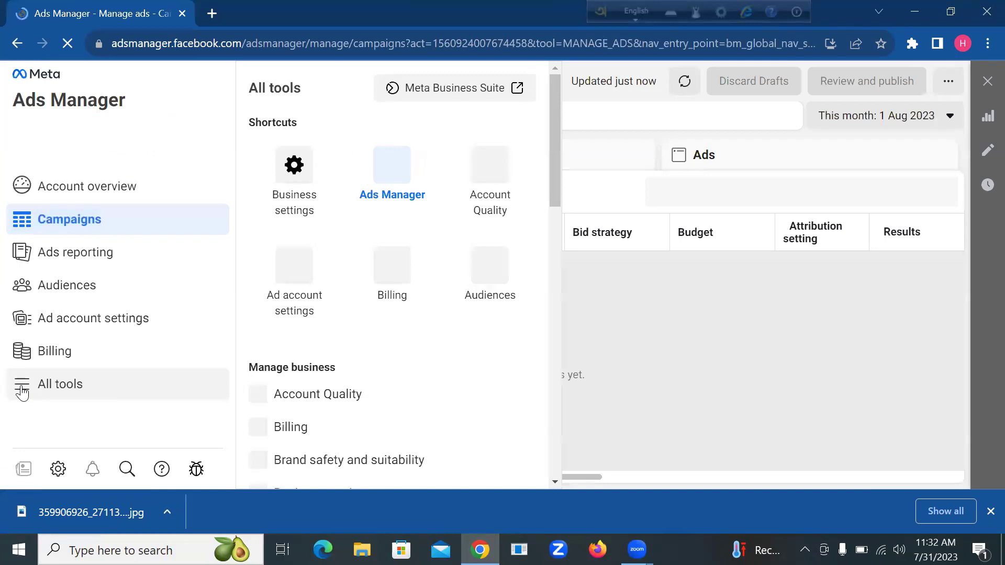
- Open Account Quality and switch to the Digital Shop business account
click(491, 180)
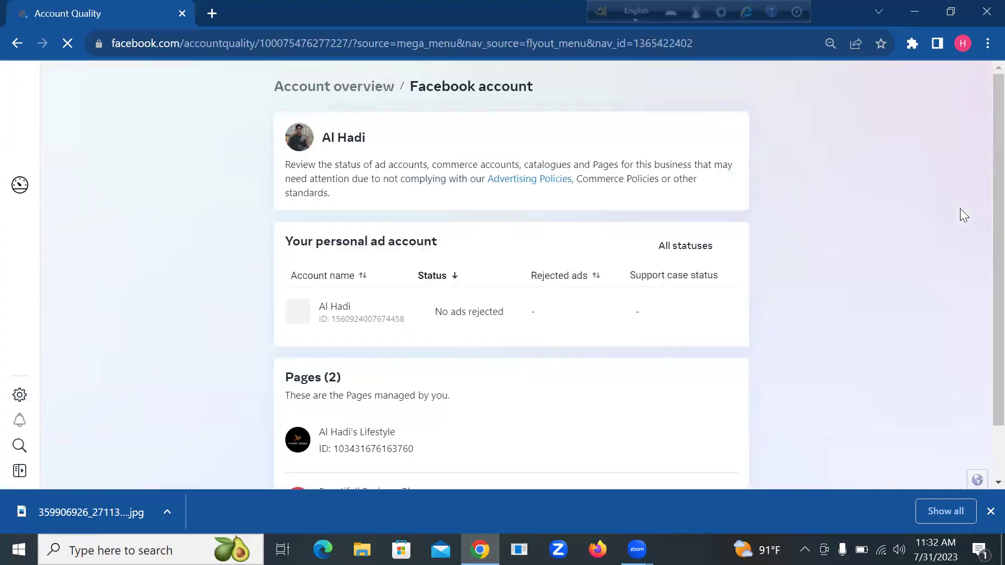
scroll(599, 329, down, 1)
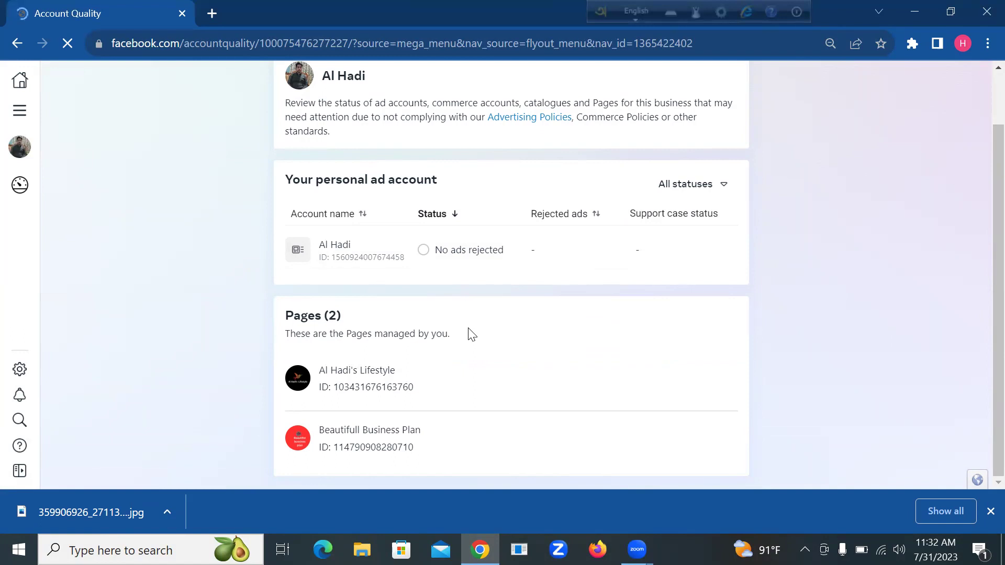
scroll(474, 332, up, 1)
scroll(468, 335, down, 1)
mouse_move(21, 183)
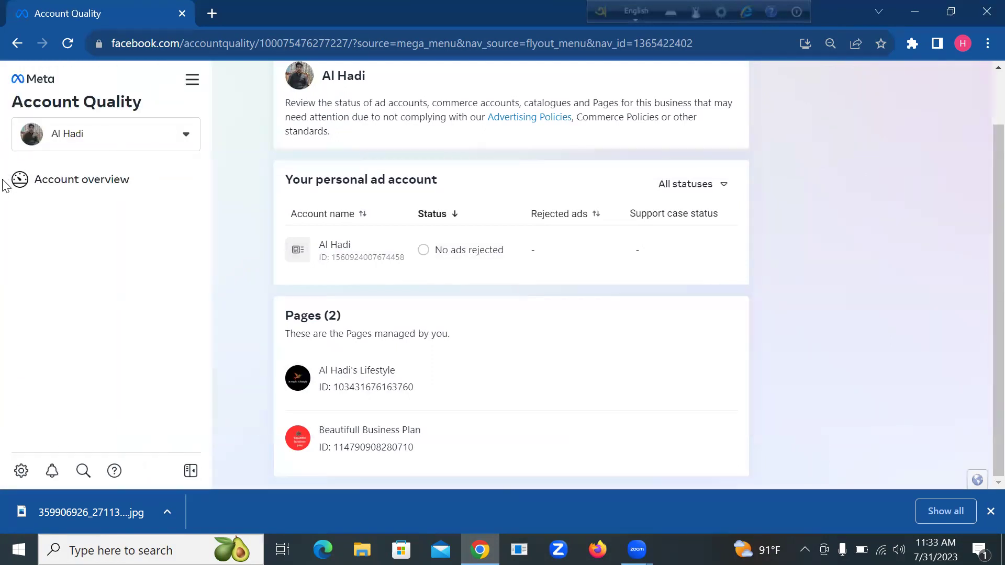
click(161, 135)
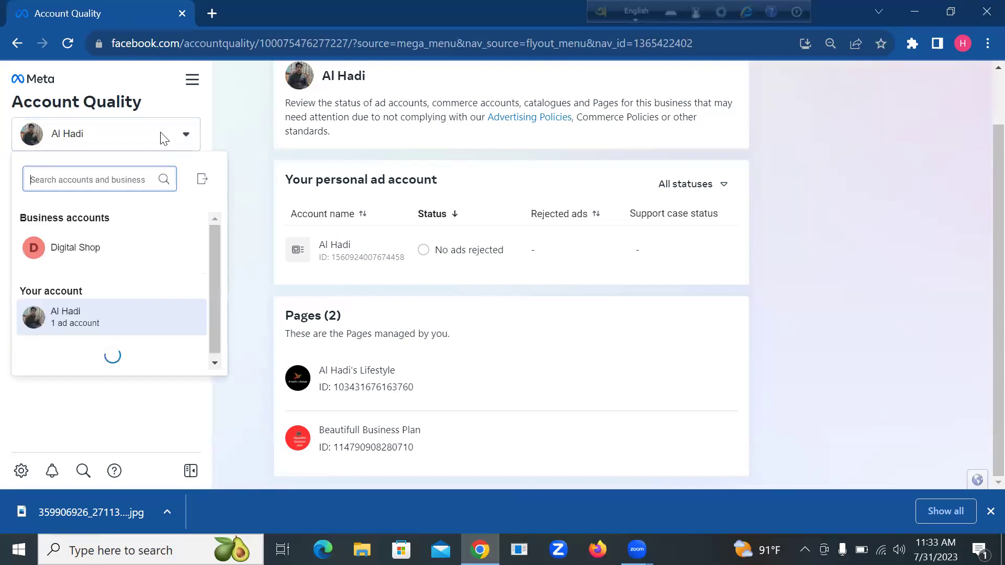
click(110, 258)
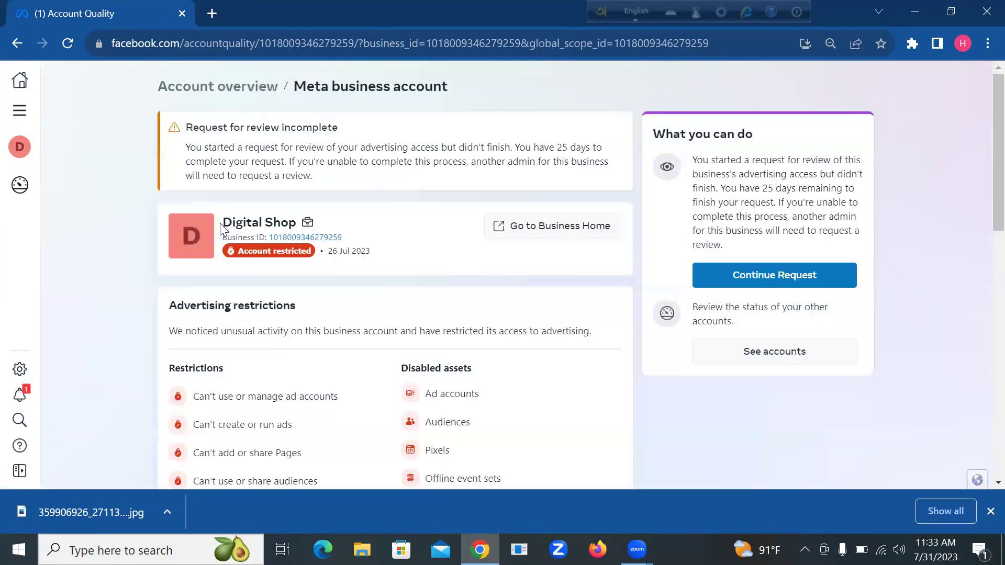
- Continue Digital Shop's incomplete advertising access review request
click(781, 280)
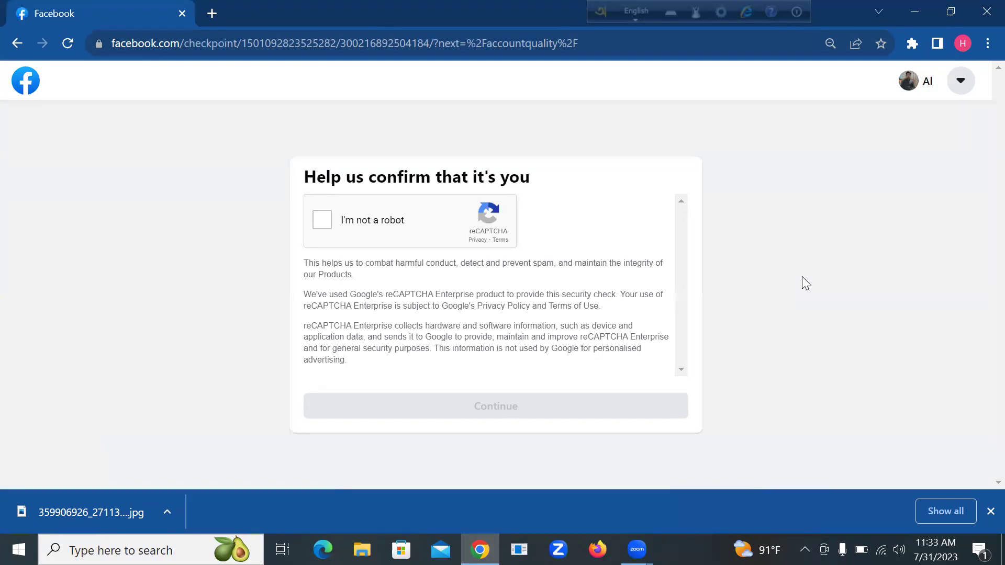
- Pass the robot check, send a code to the registered mobile number, and enter it
click(317, 220)
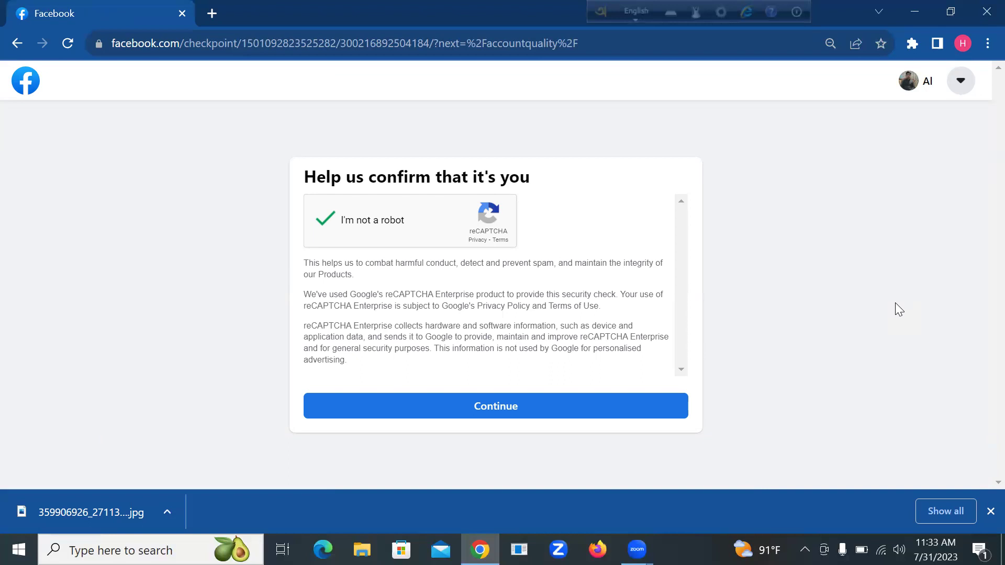
click(503, 408)
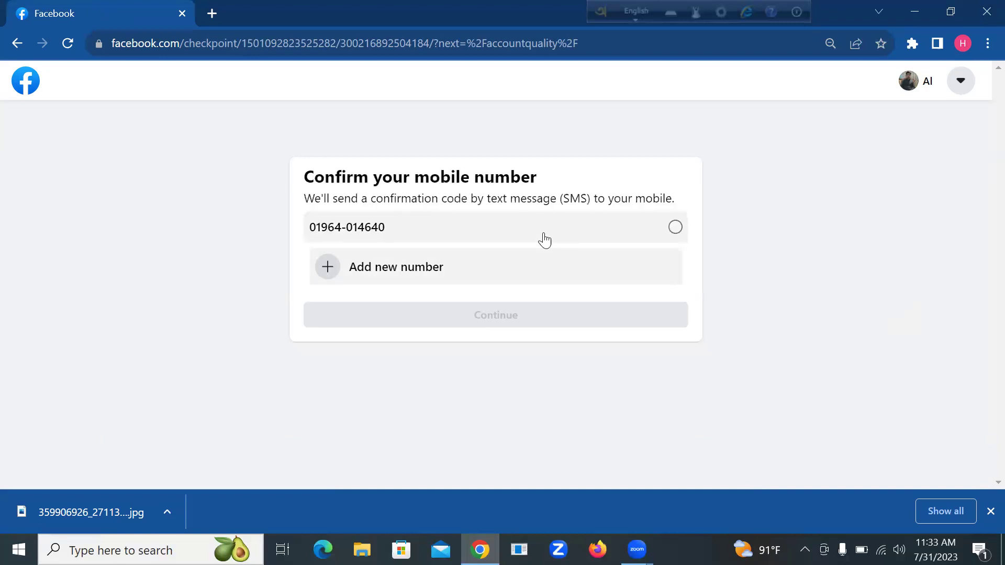
click(487, 239)
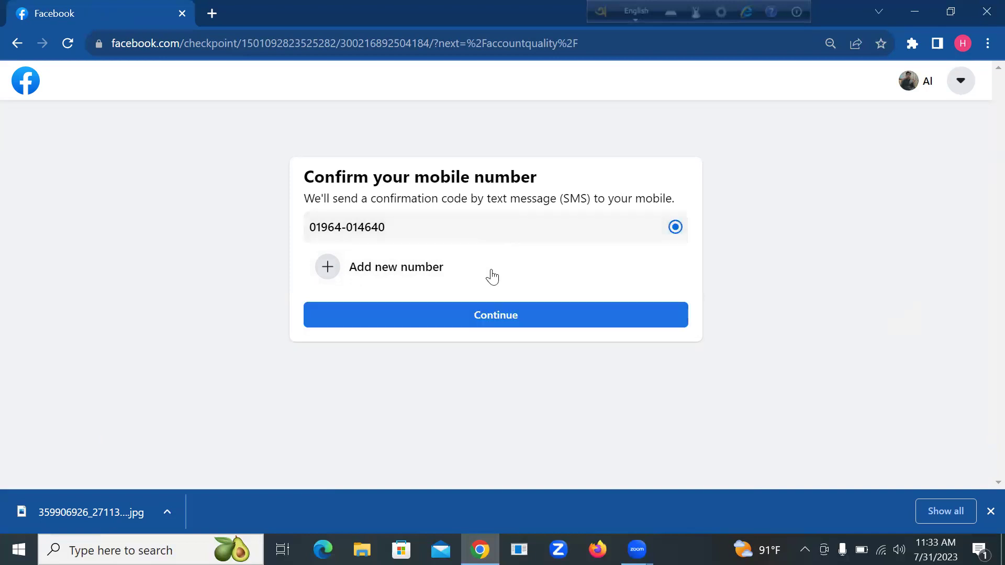
click(485, 317)
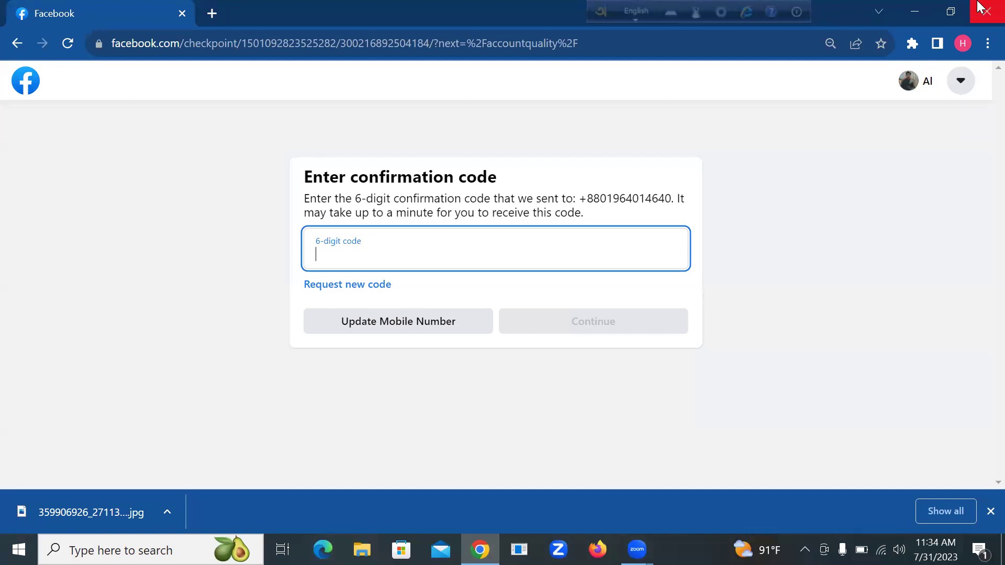
text(81)
- Enter the 6-digit SMS confirmation code in the code field and submit it
key(BackSpace)
key(BackSpace)
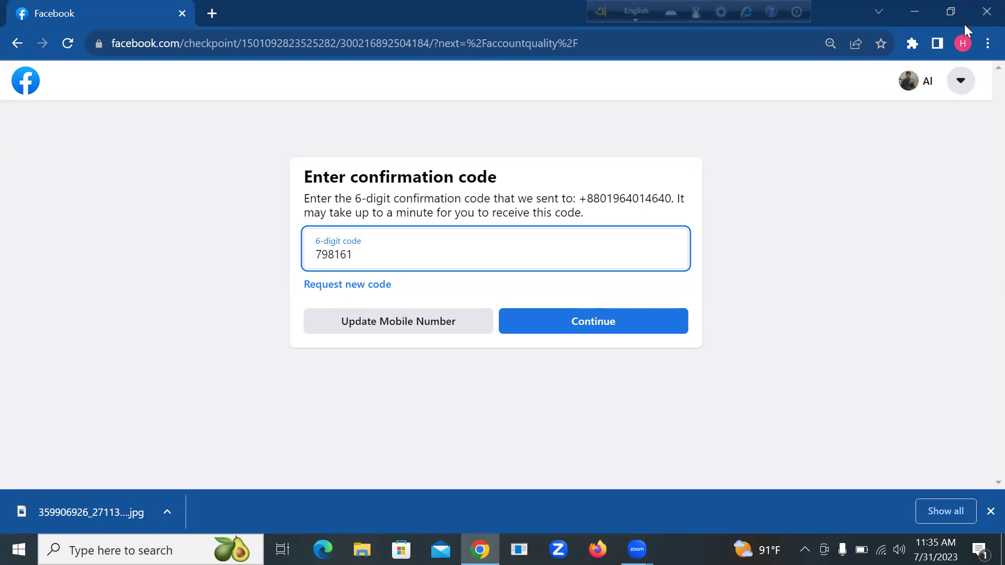
right_click(478, 325)
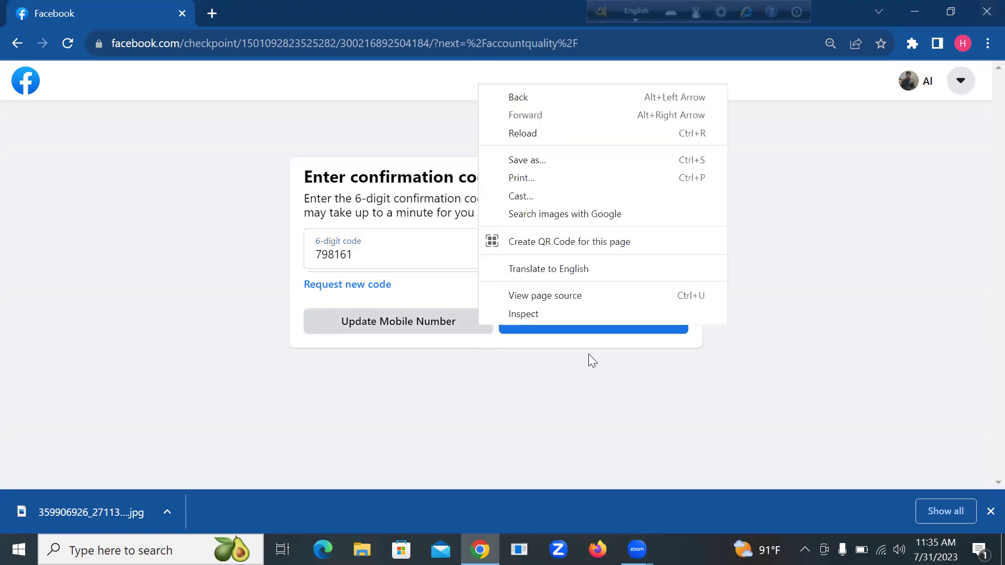
click(614, 387)
click(621, 332)
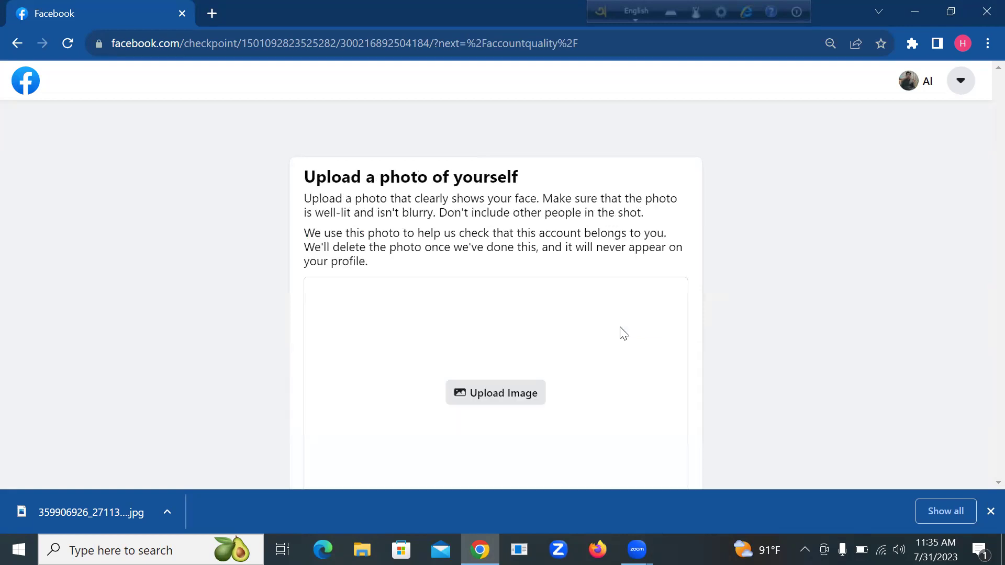
- Upload today's photo of yourself from Downloads and submit it
click(482, 398)
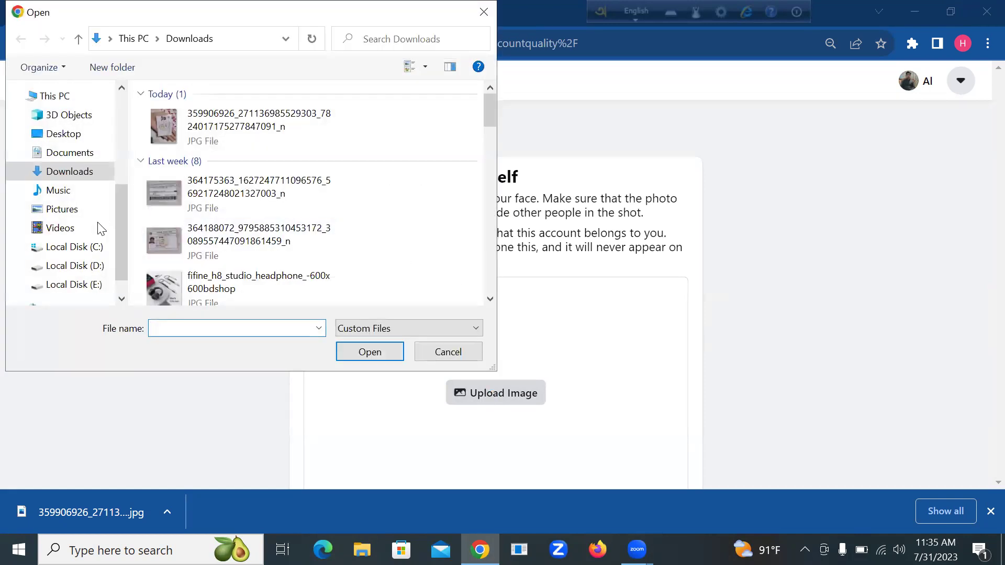
click(166, 124)
click(349, 351)
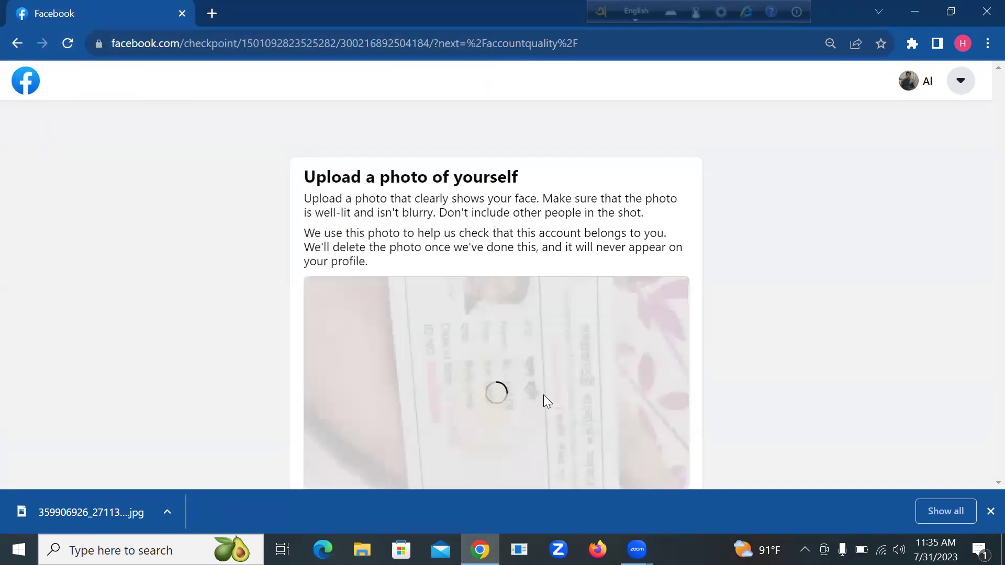
scroll(758, 427, down, 1)
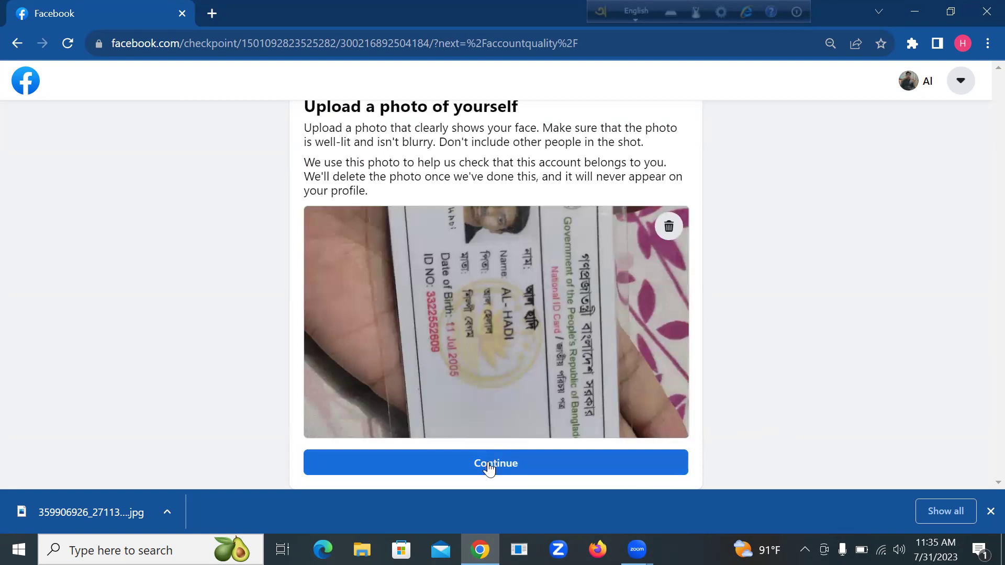
click(490, 464)
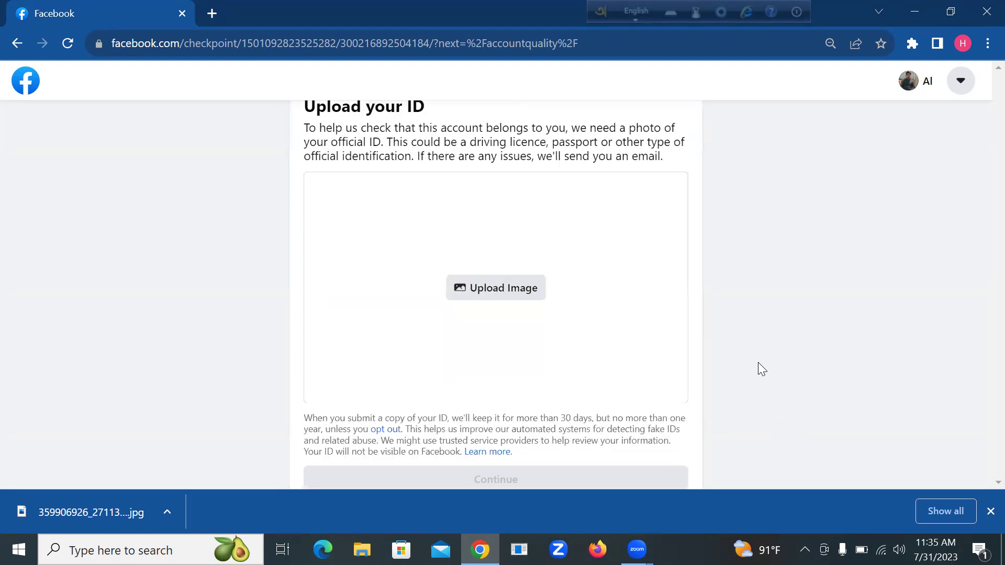
- Upload the official ID card photo from Downloads for review and close the Review requested notice
scroll(791, 401, down, 1)
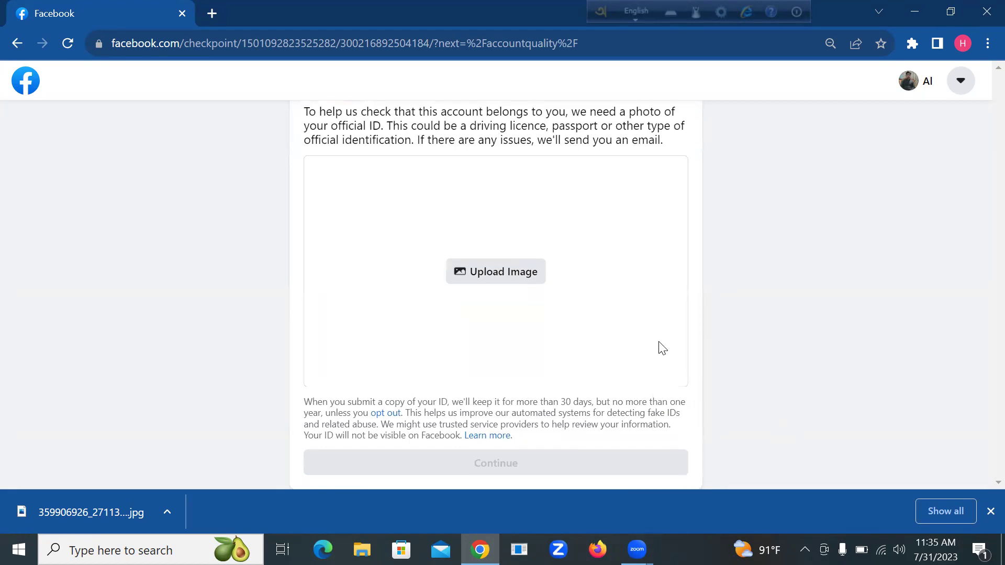
click(472, 274)
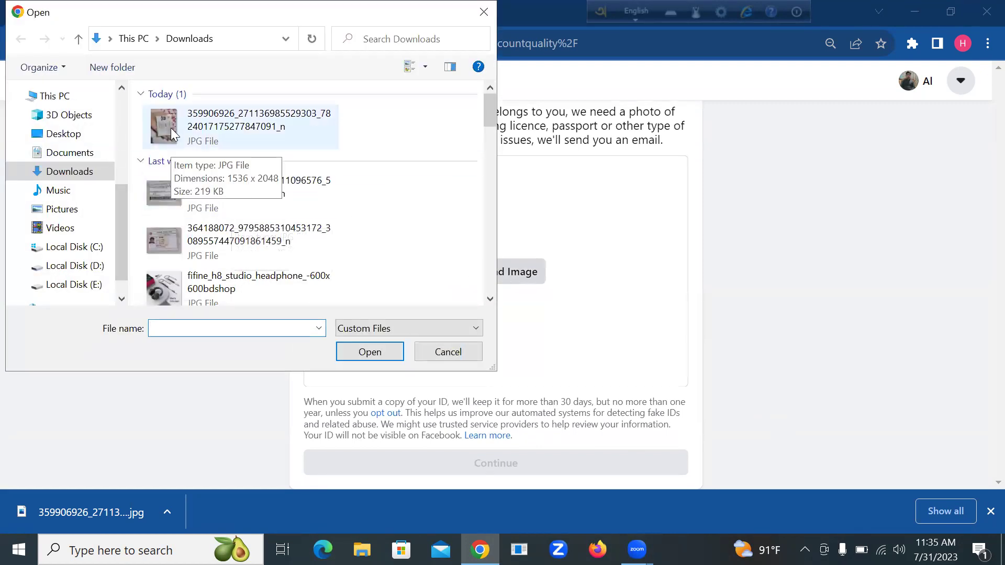
click(172, 131)
click(373, 348)
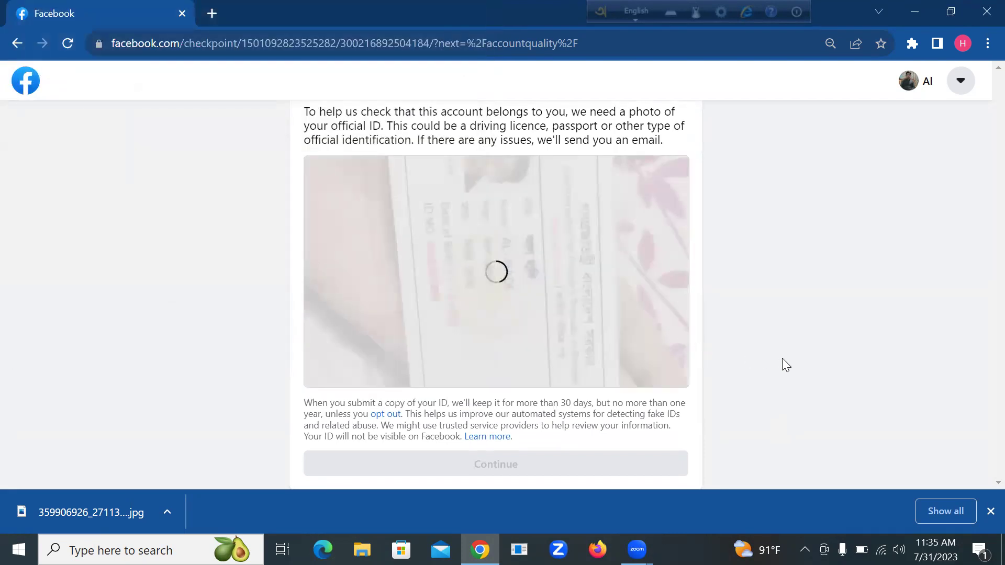
scroll(832, 370, up, 2)
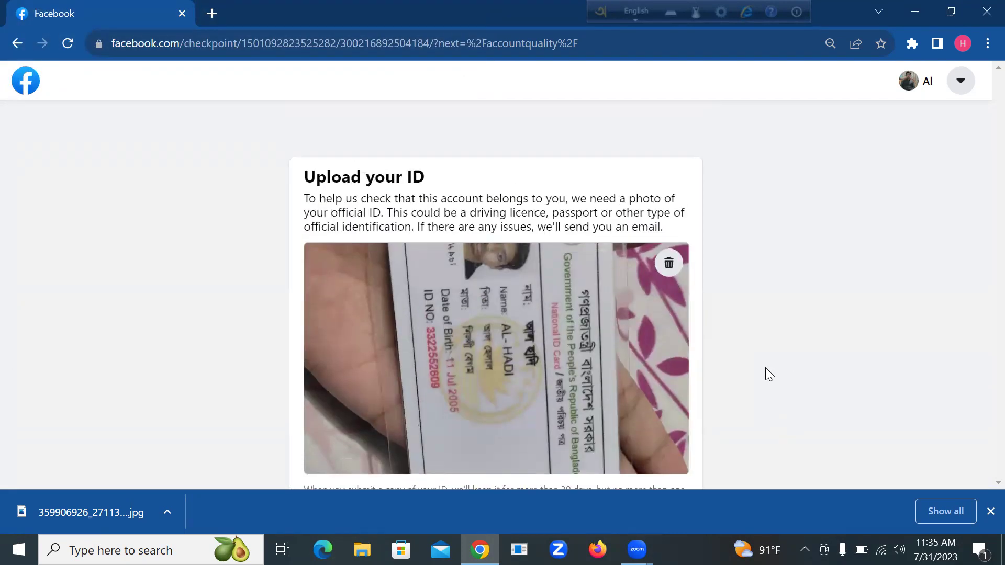
scroll(830, 389, down, 2)
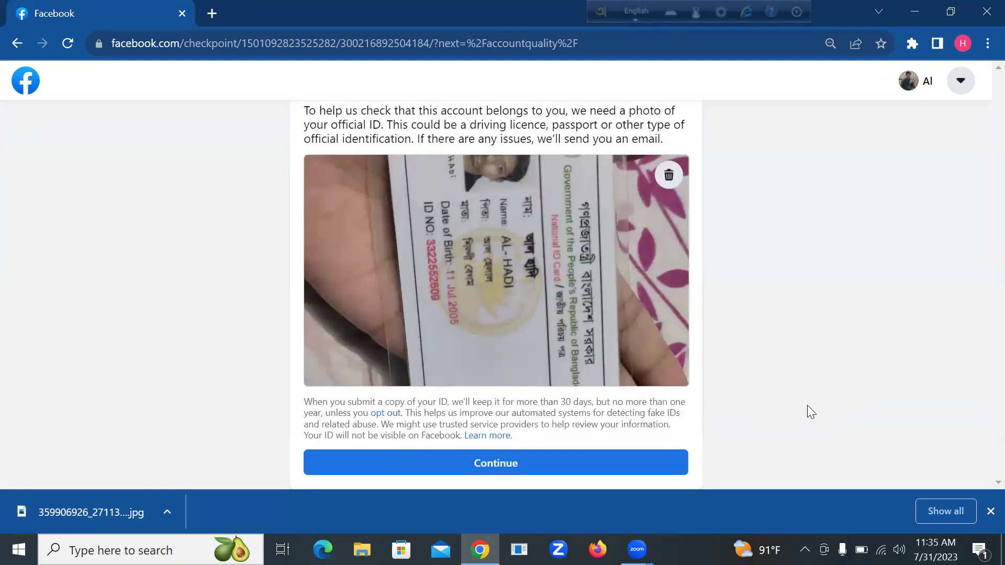
click(478, 461)
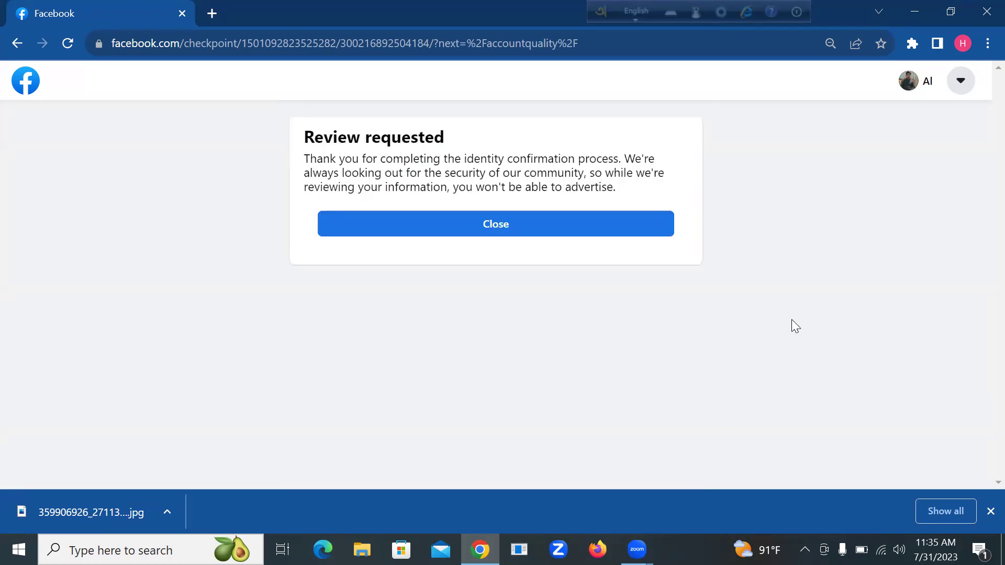
click(489, 226)
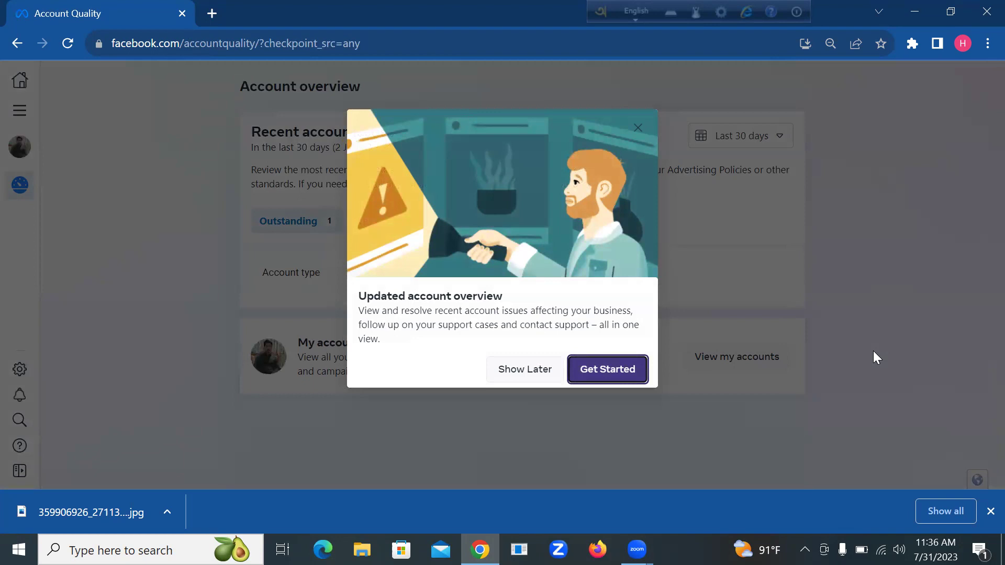
- Finish the overview tour, dismiss the time range tip, and check Resolved then Outstanding issues
click(607, 369)
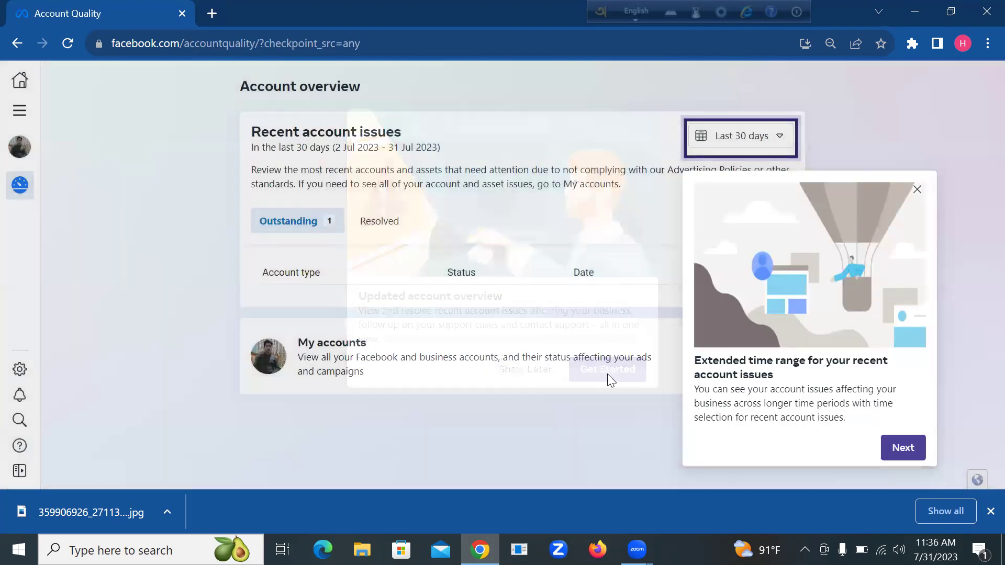
click(612, 381)
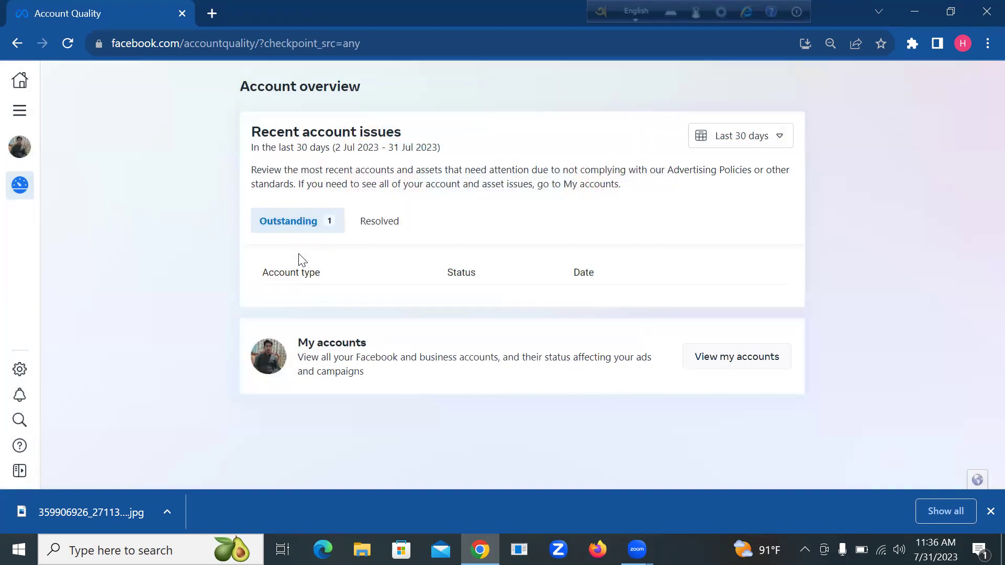
click(378, 224)
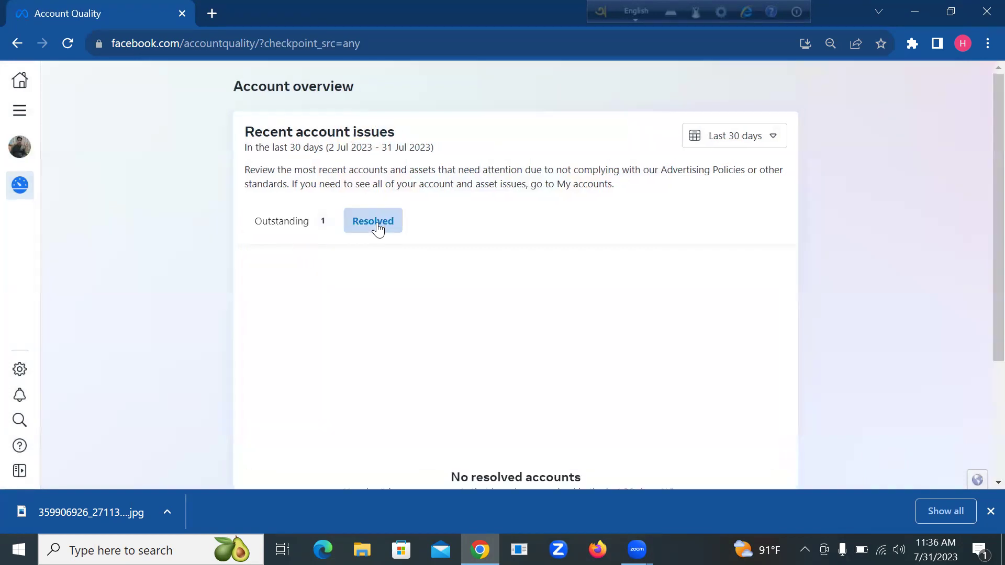
click(309, 227)
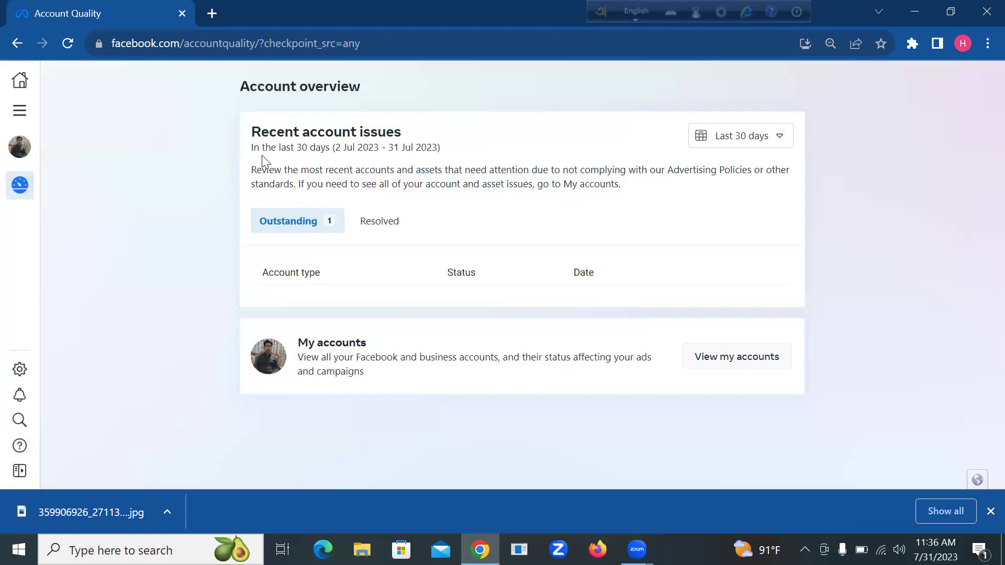
click(19, 447)
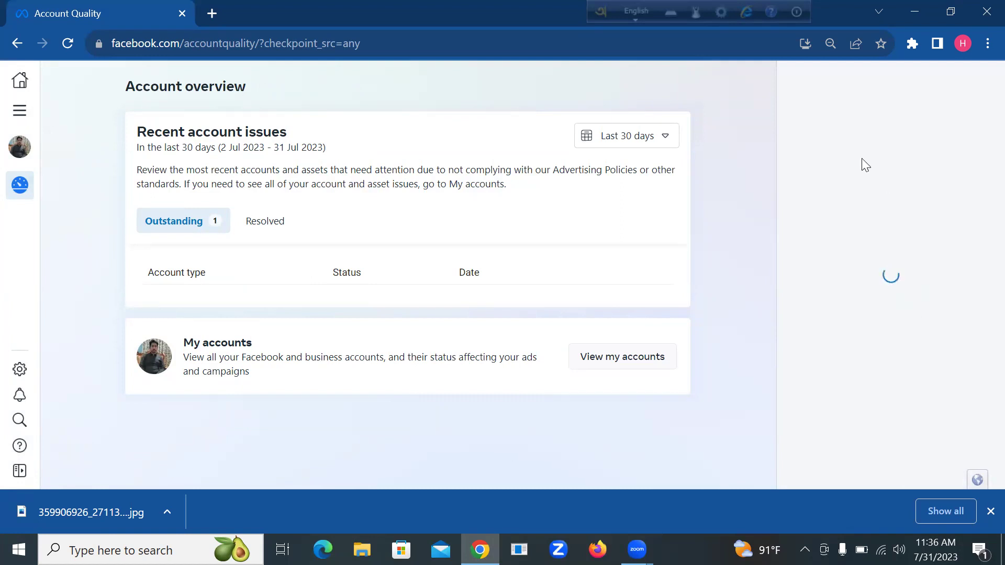
- Close Chrome's downloads bar and scroll through the Help panel topics
click(989, 511)
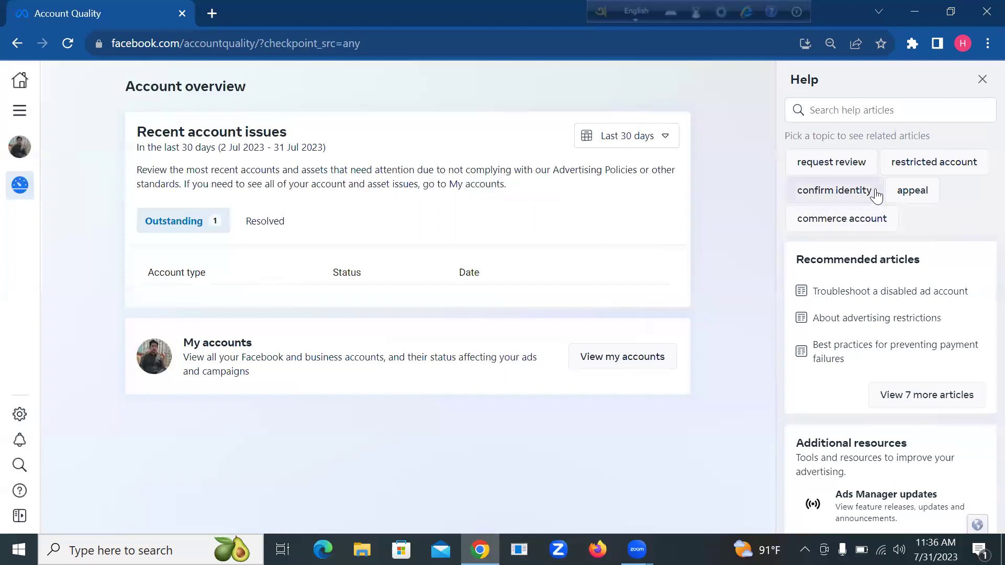
scroll(874, 316, down, 5)
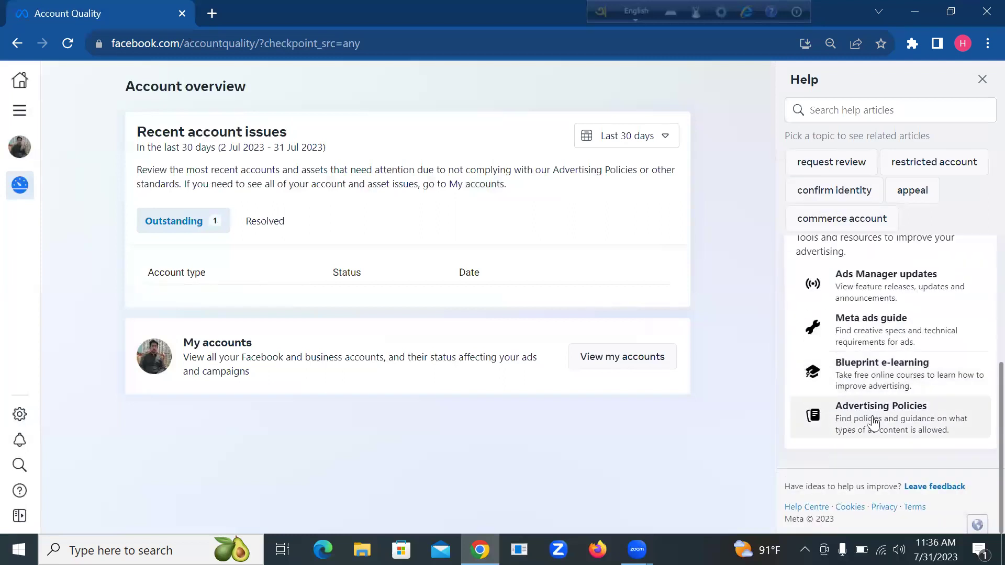
- Browse the restricted account help results, then go back and search 'confirm identity' instead
scroll(874, 318, up, 5)
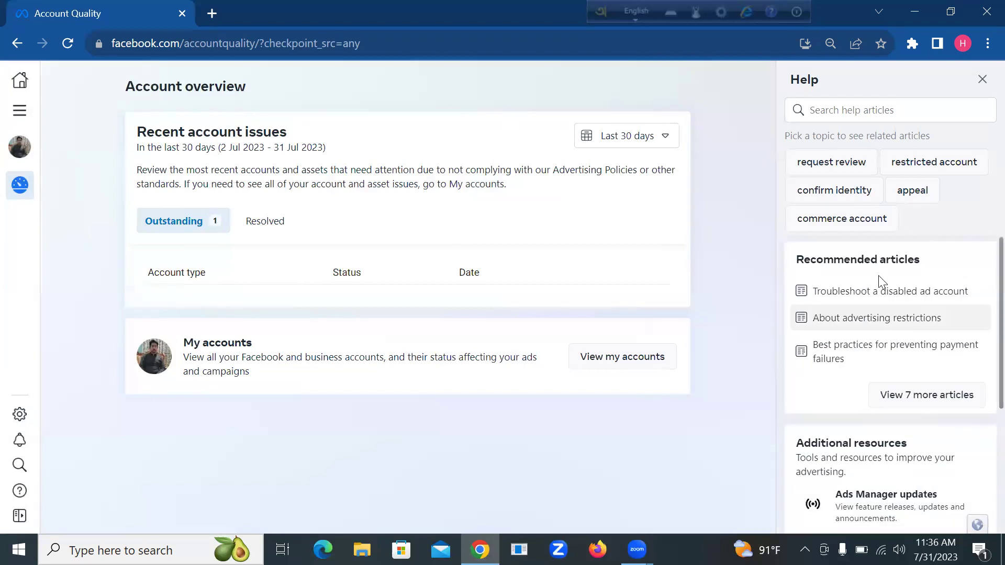
click(920, 168)
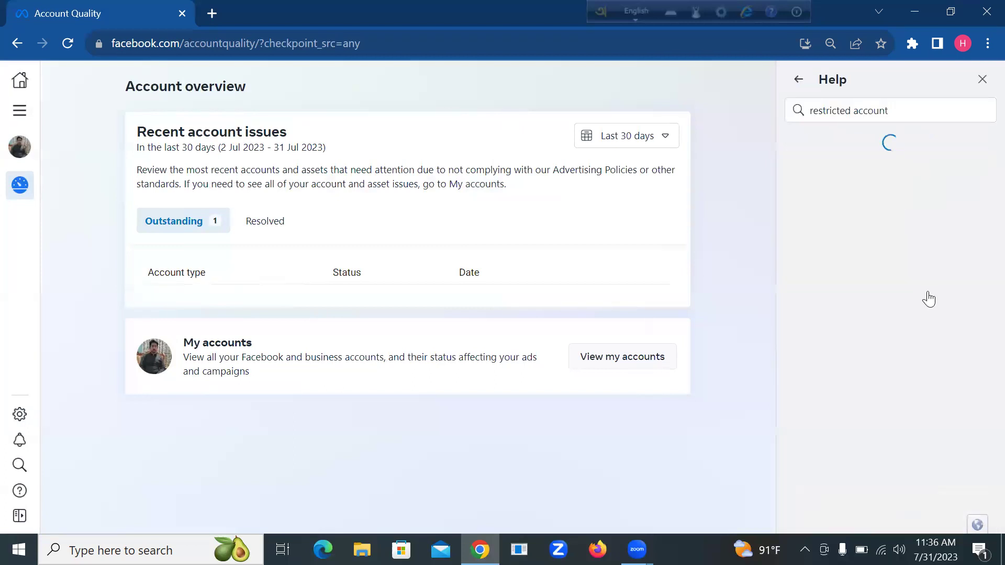
scroll(868, 314, down, 8)
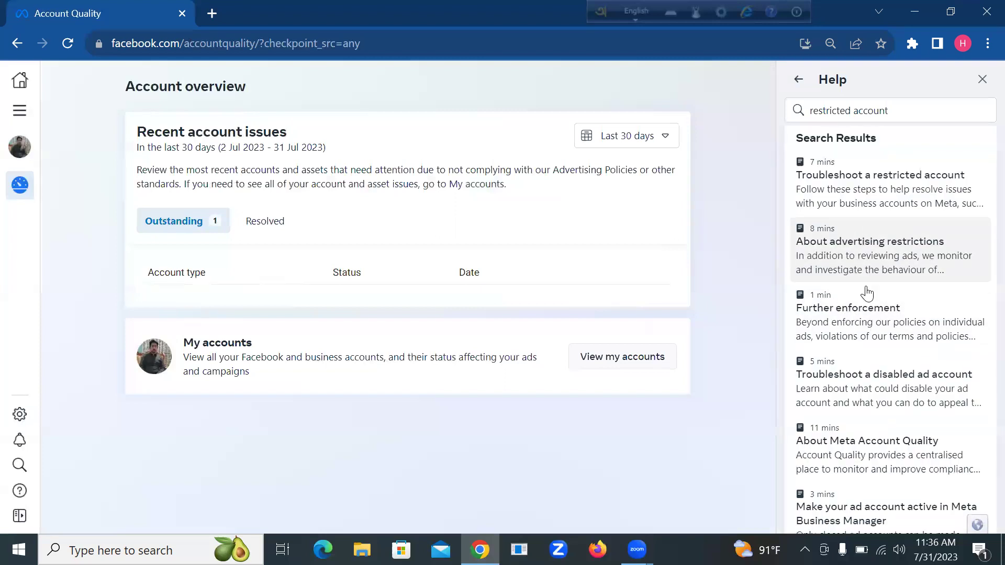
scroll(881, 325, down, 15)
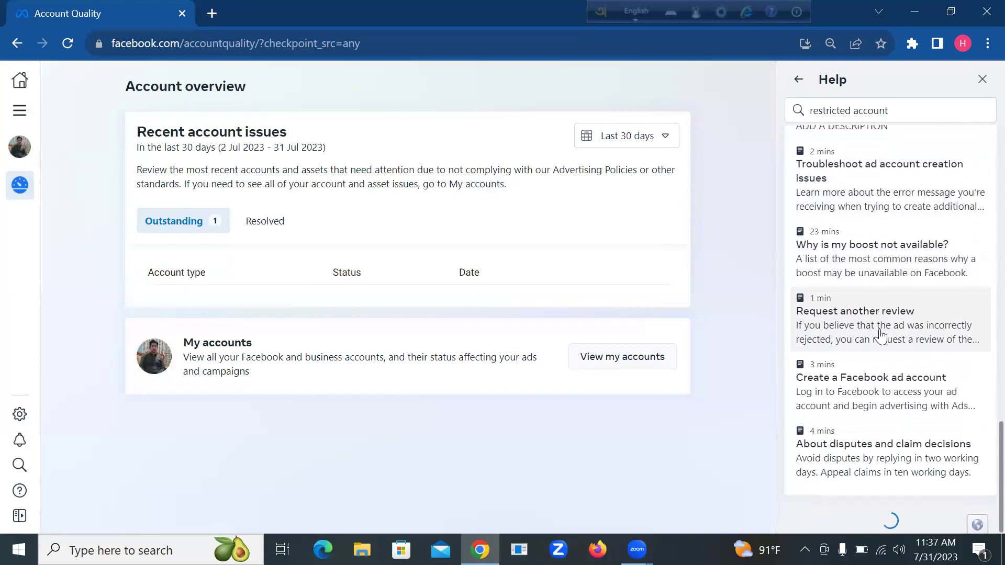
scroll(881, 336, down, 20)
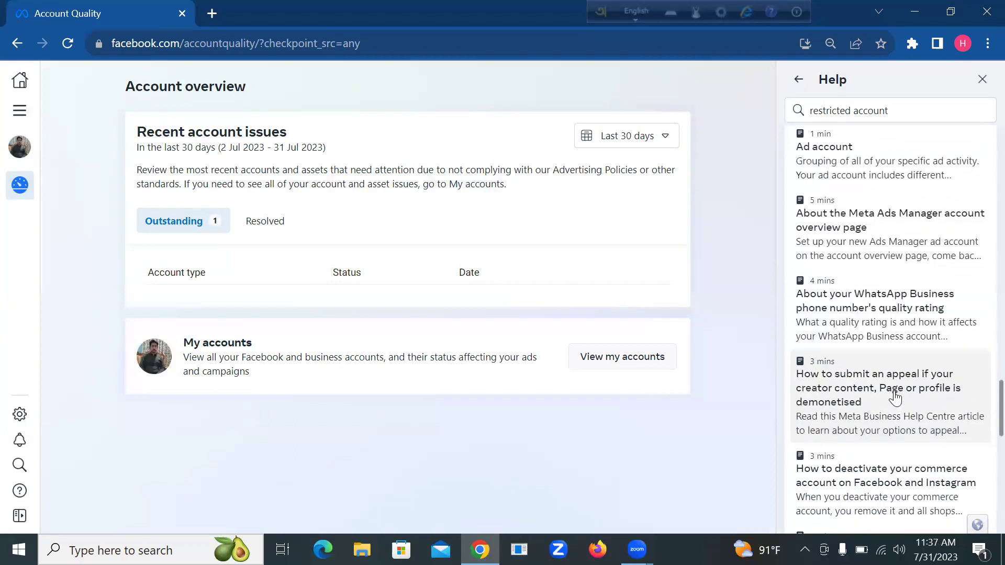
scroll(895, 395, down, 20)
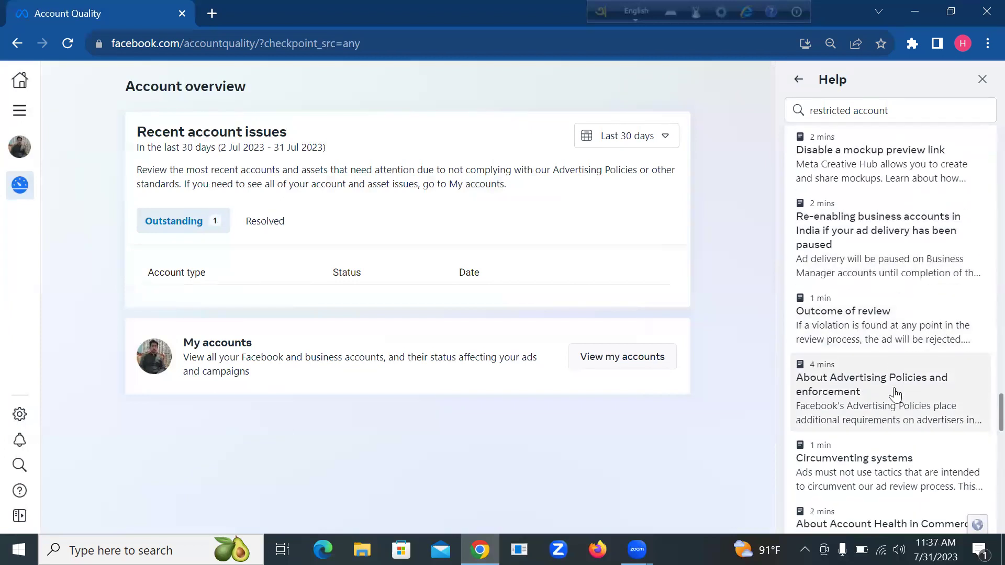
scroll(894, 393, down, 20)
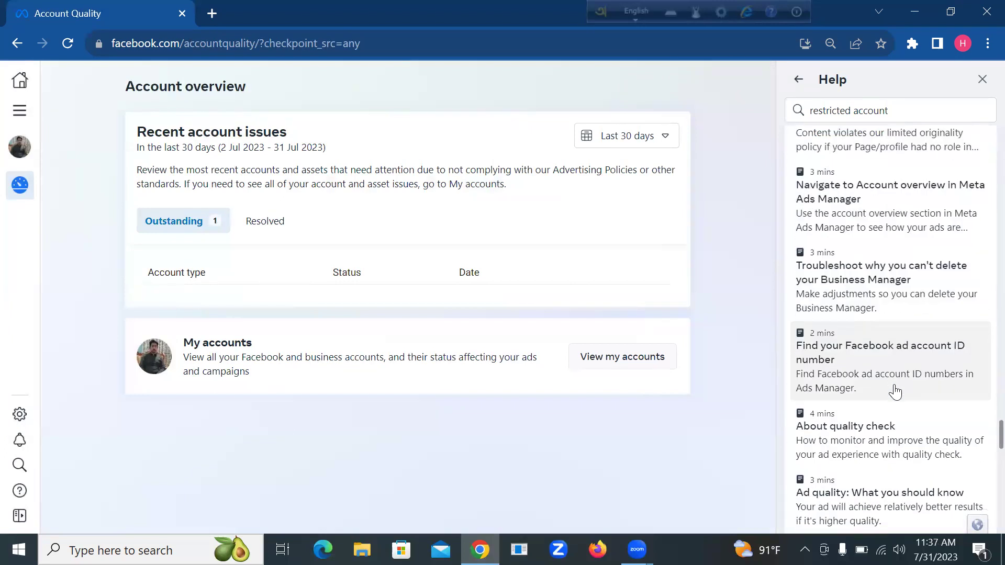
scroll(895, 390, down, 5)
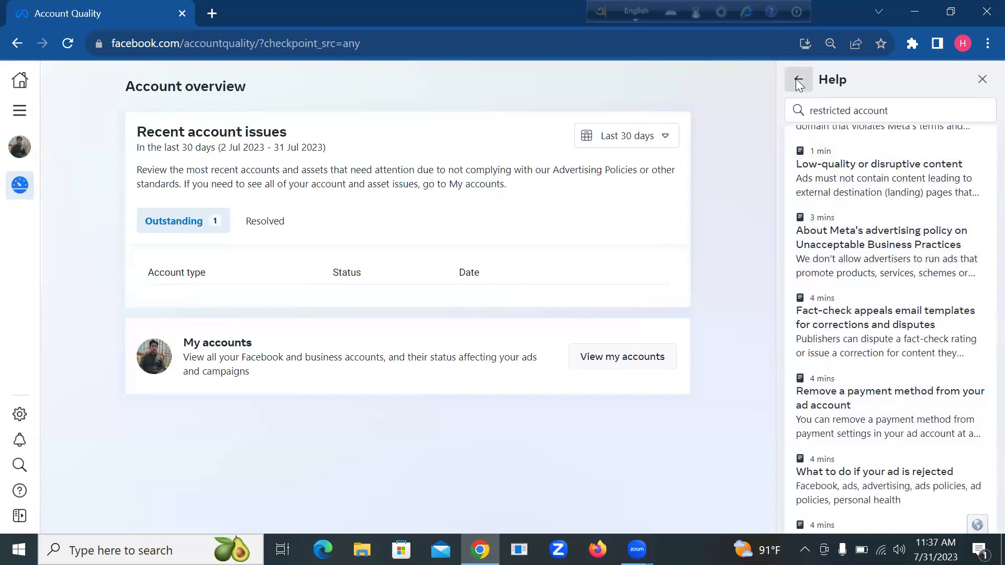
click(798, 79)
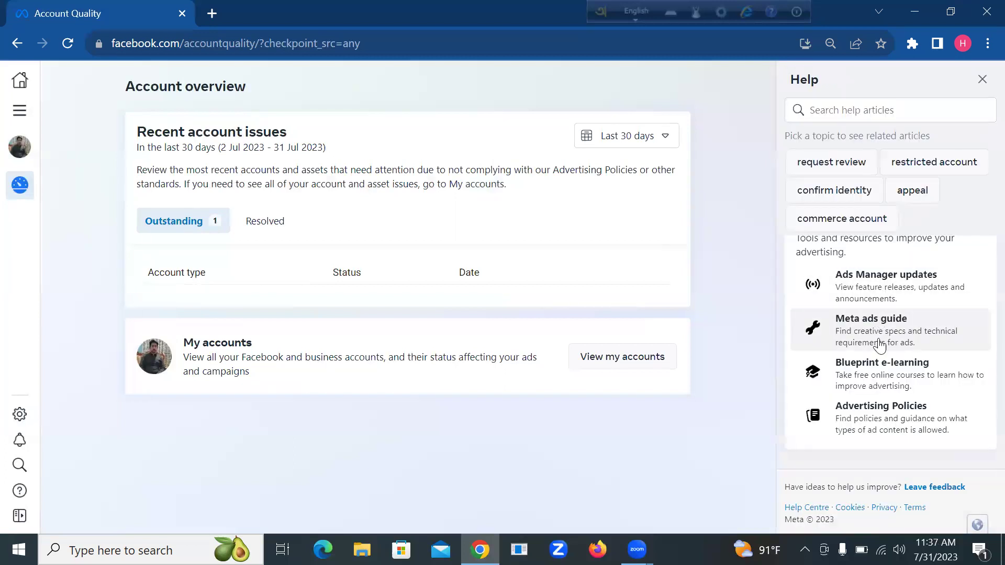
click(833, 192)
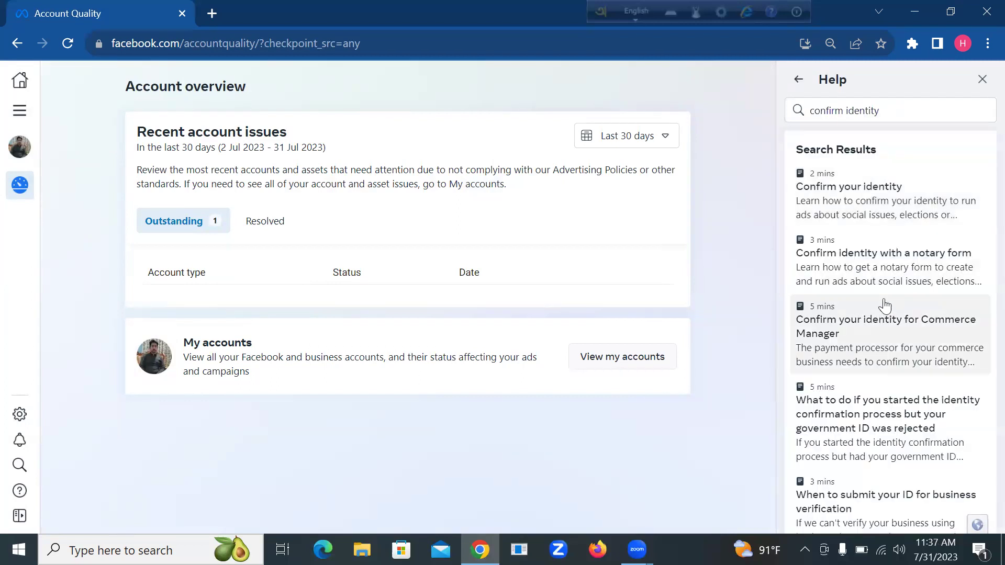
scroll(881, 316, down, 8)
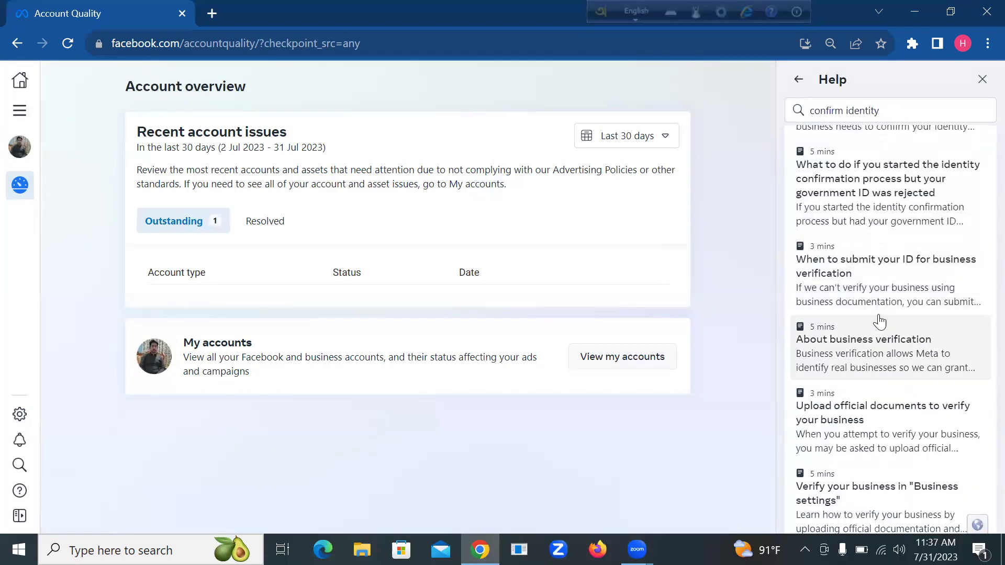
scroll(884, 335, down, 10)
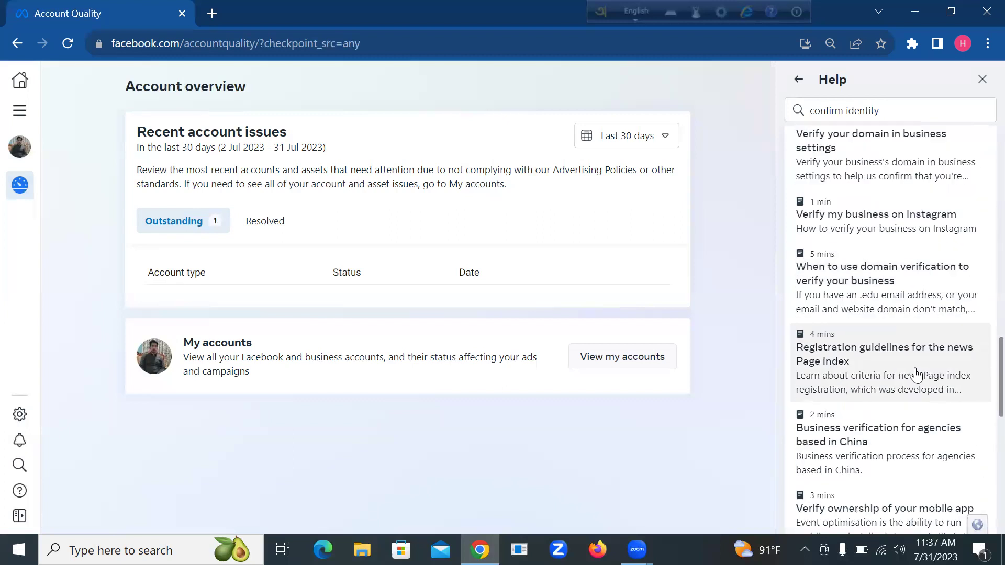
scroll(918, 379, down, 10)
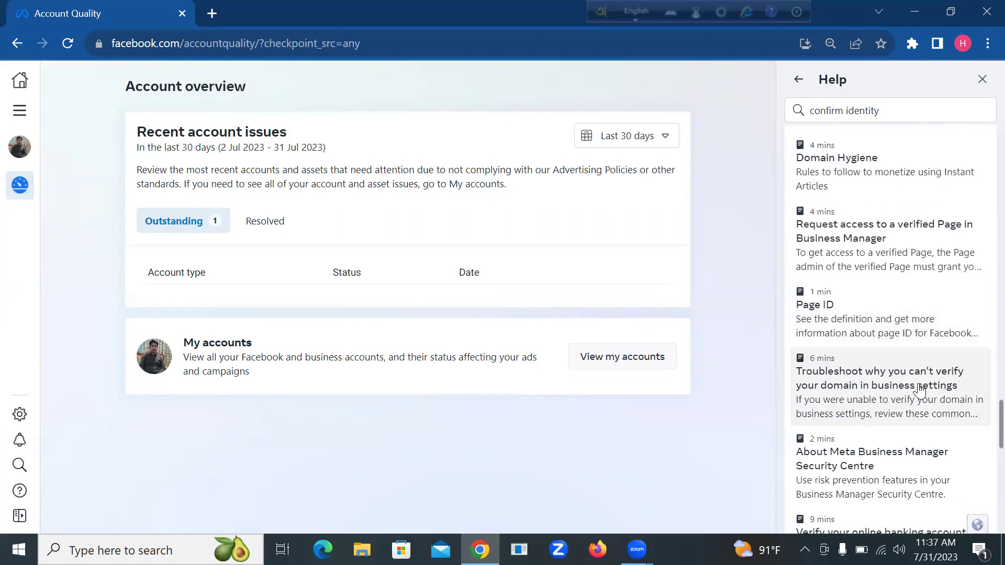
scroll(922, 385, down, 10)
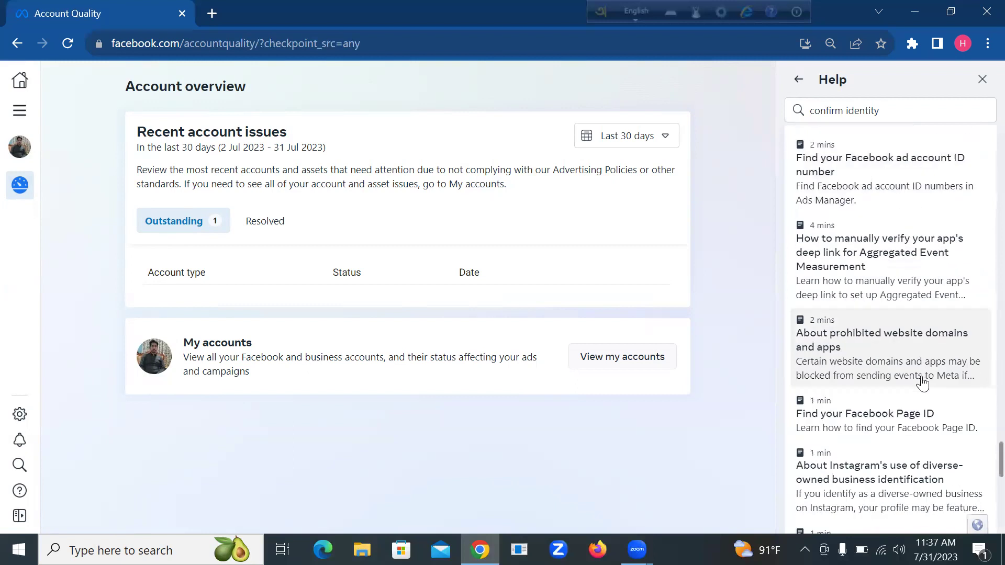
scroll(922, 384, down, 8)
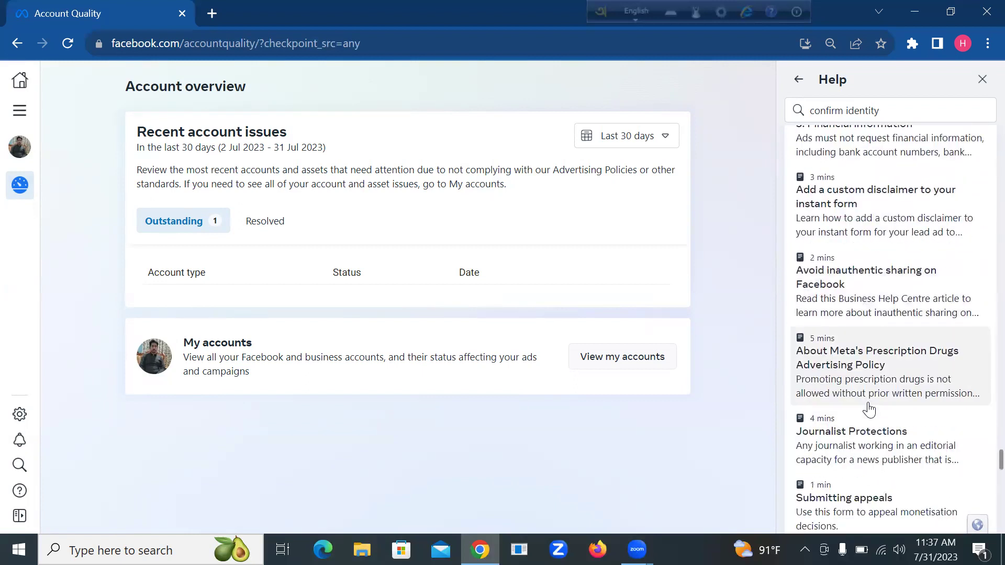
scroll(869, 410, down, 12)
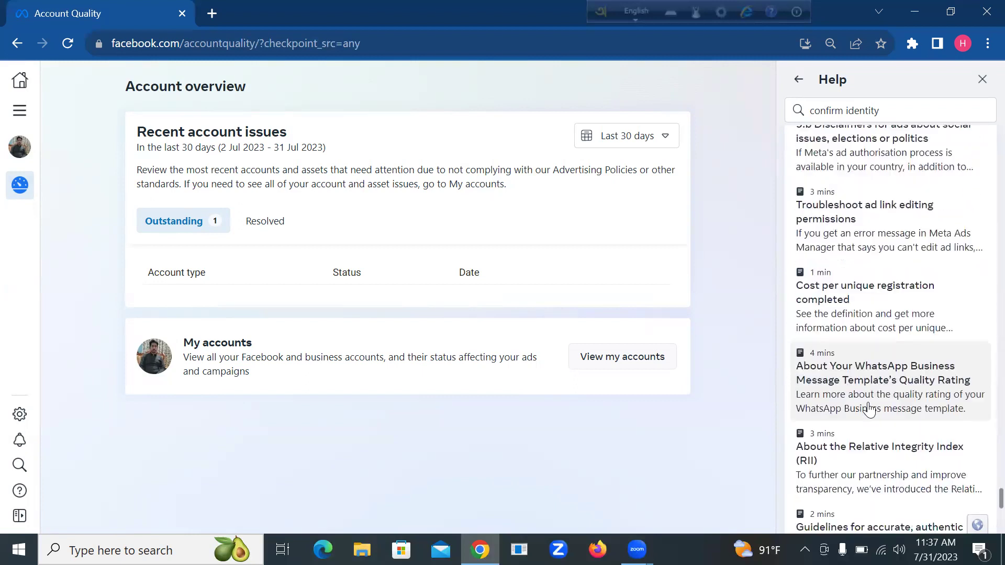
scroll(868, 410, down, 9)
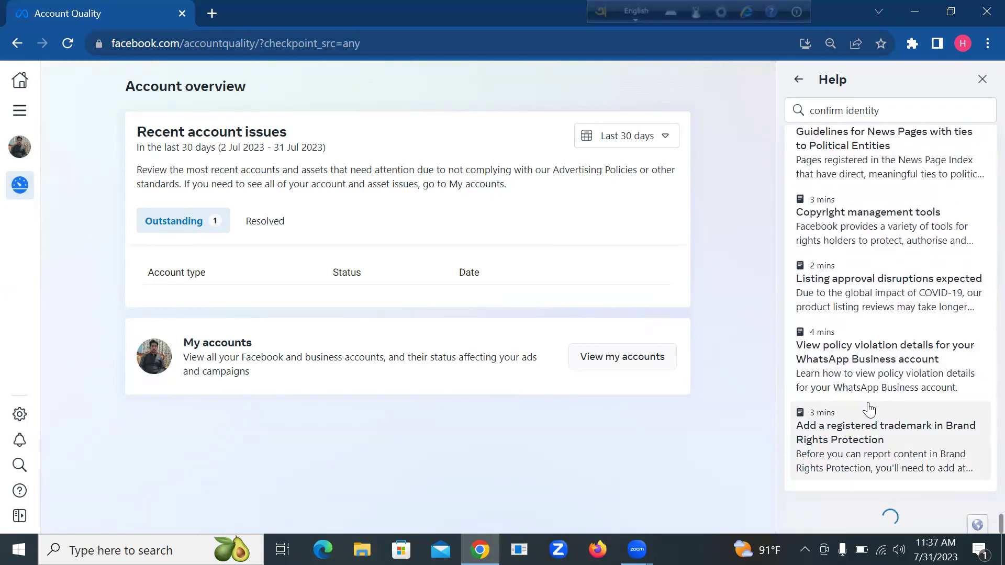
scroll(869, 410, down, 1)
scroll(869, 410, down, 14)
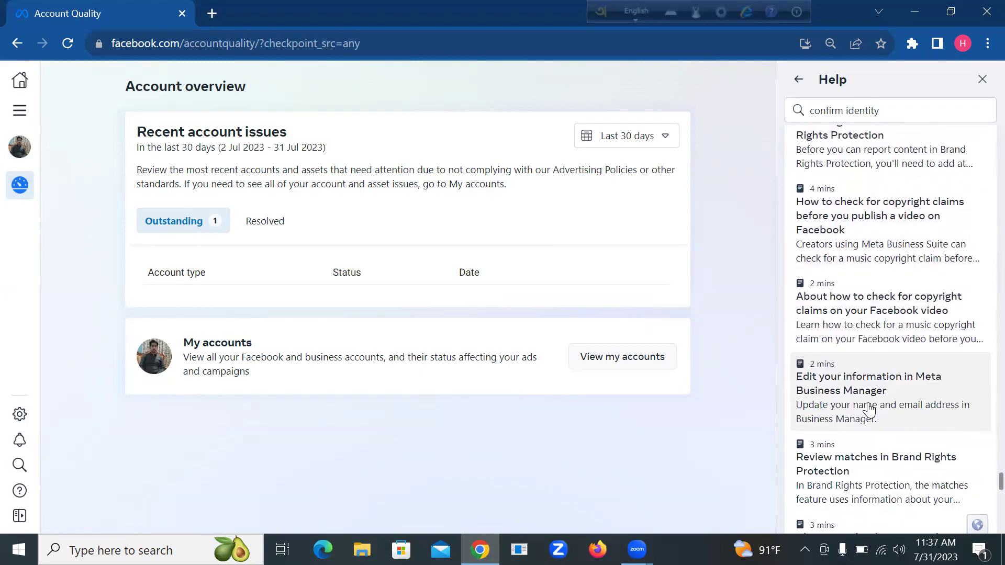
scroll(868, 409, down, 13)
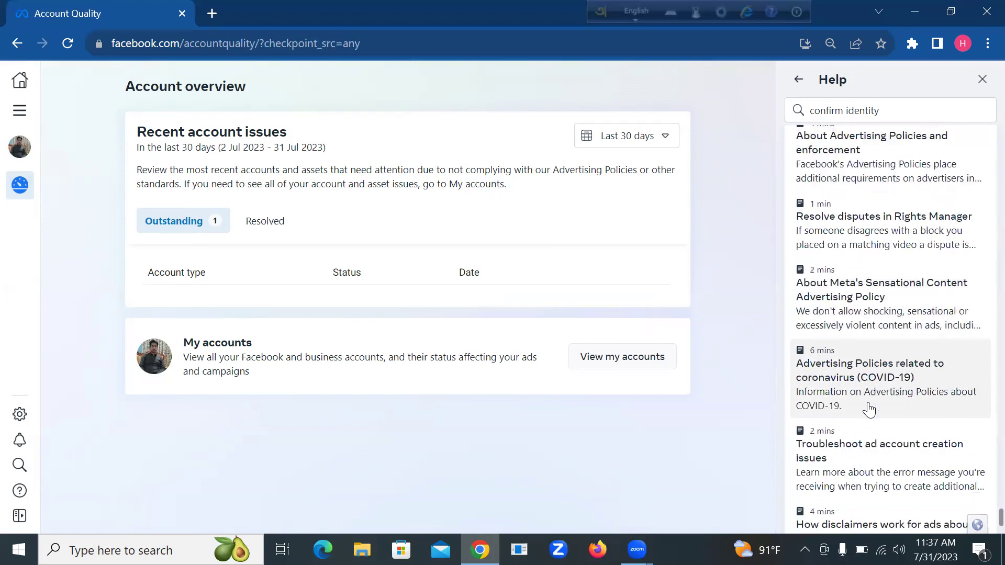
scroll(869, 409, down, 14)
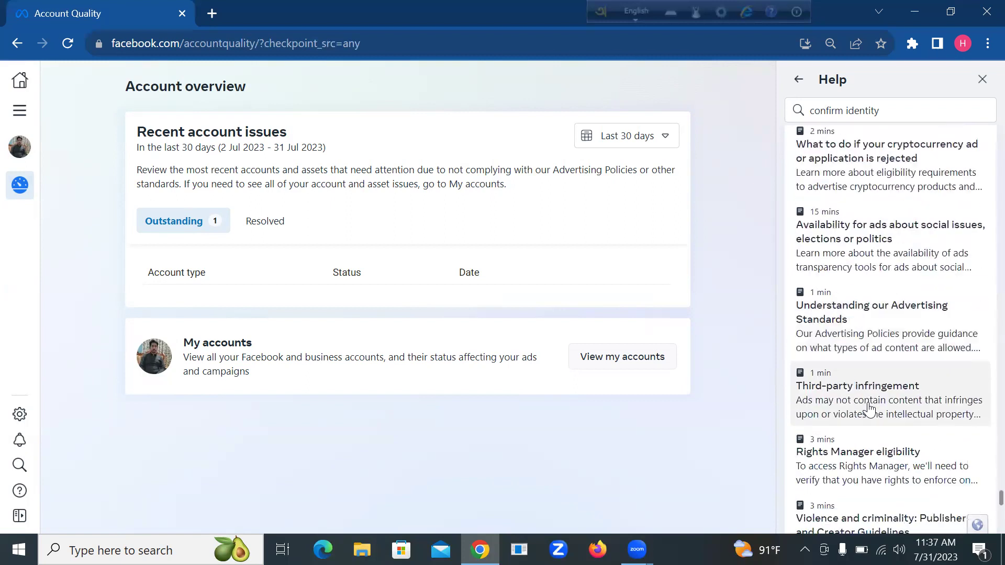
scroll(869, 410, down, 10)
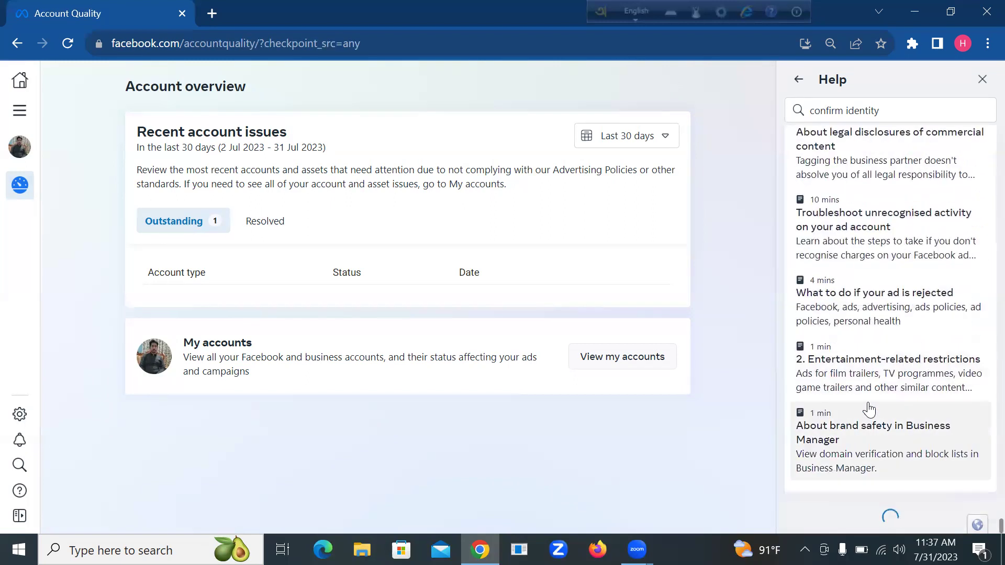
scroll(868, 410, down, 12)
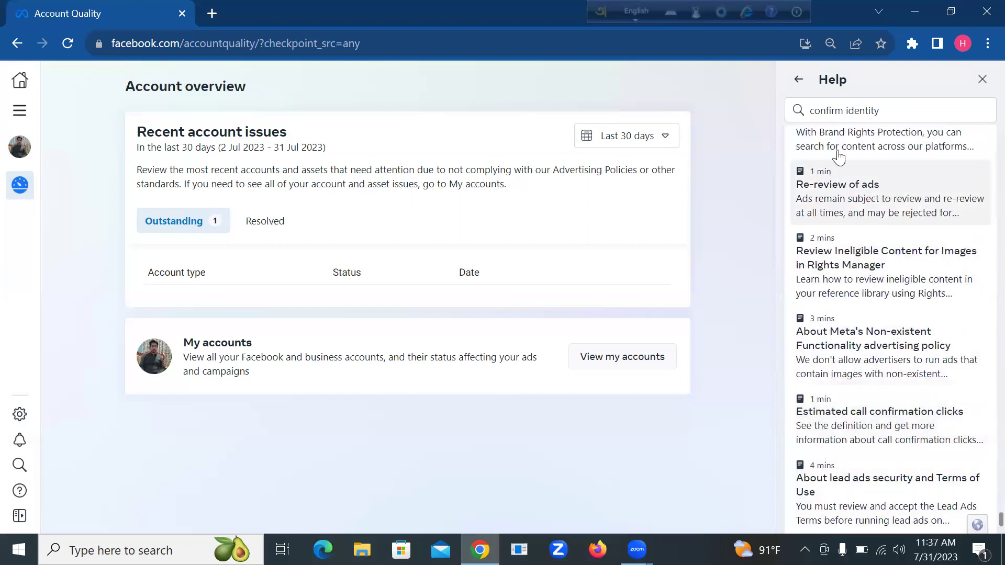
click(799, 81)
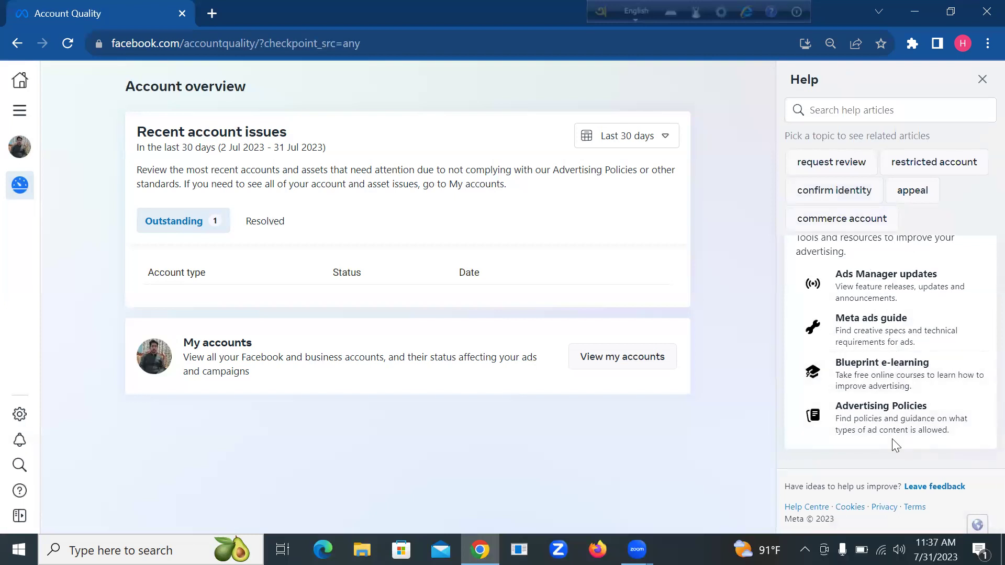
scroll(884, 402, up, 3)
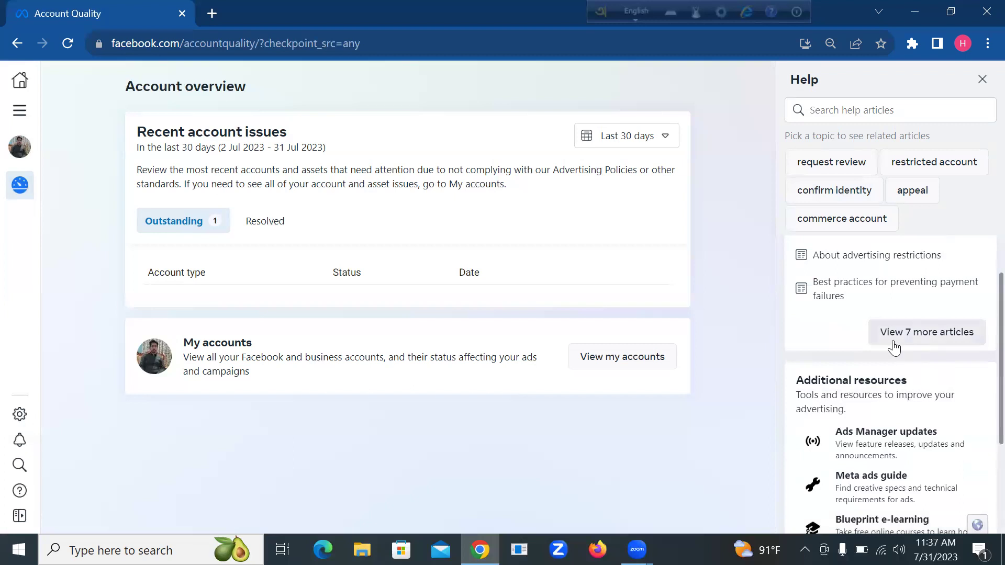
- Show the 7 additional recommended help articles and scroll through them
click(916, 337)
scroll(905, 419, down, 3)
scroll(898, 439, down, 5)
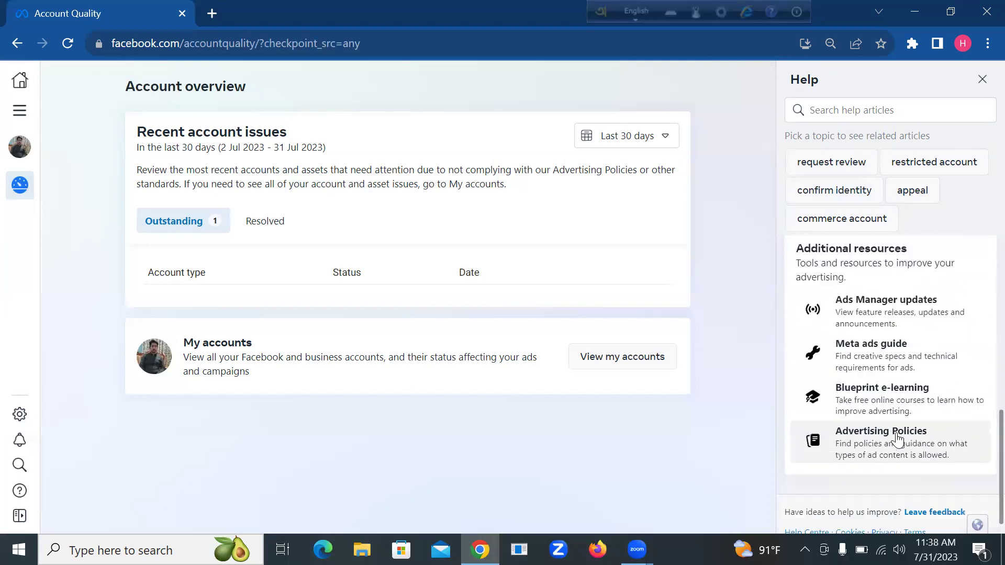
scroll(898, 439, up, 4)
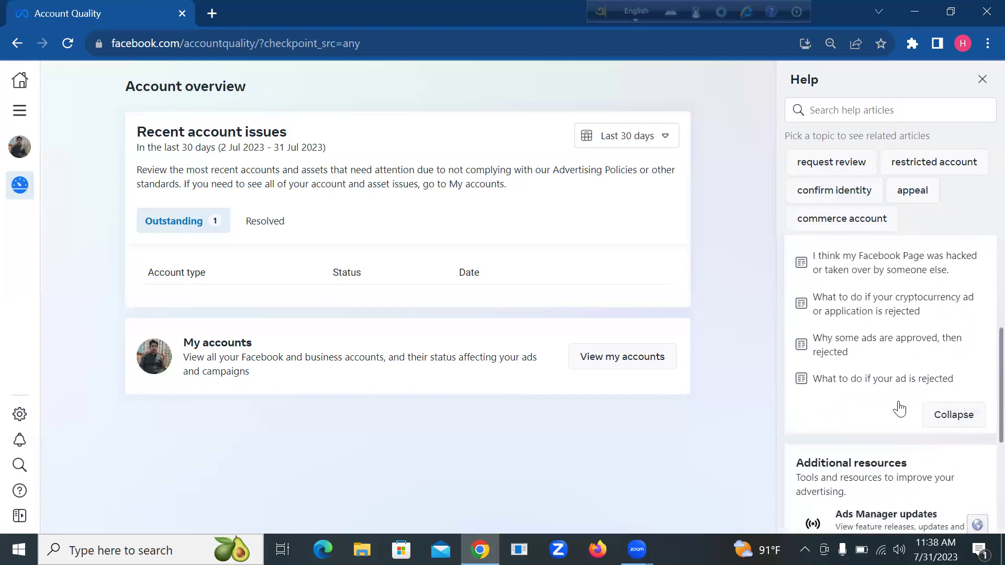
scroll(900, 407, up, 5)
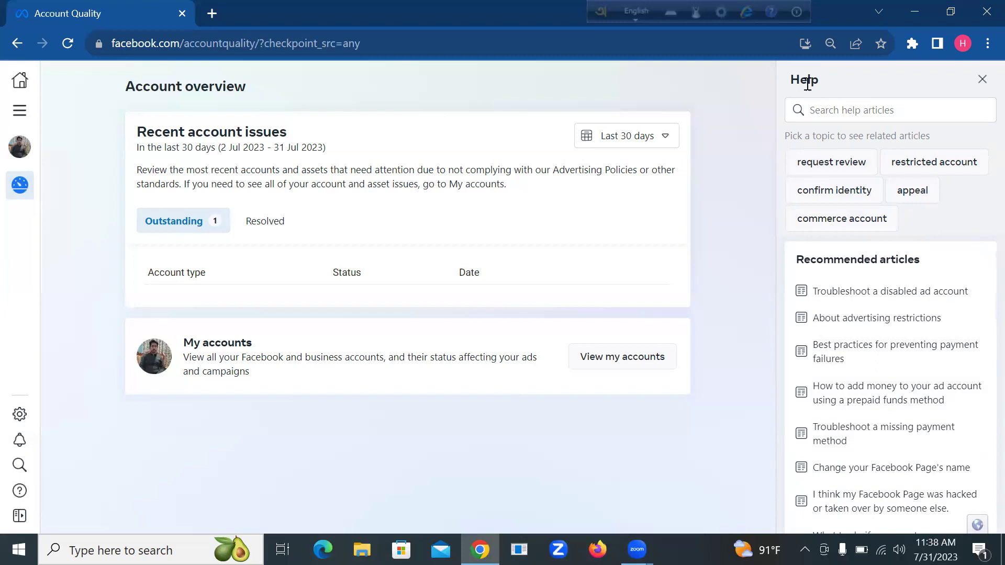
- Close the Help panel and bring up the All tools menu
click(982, 80)
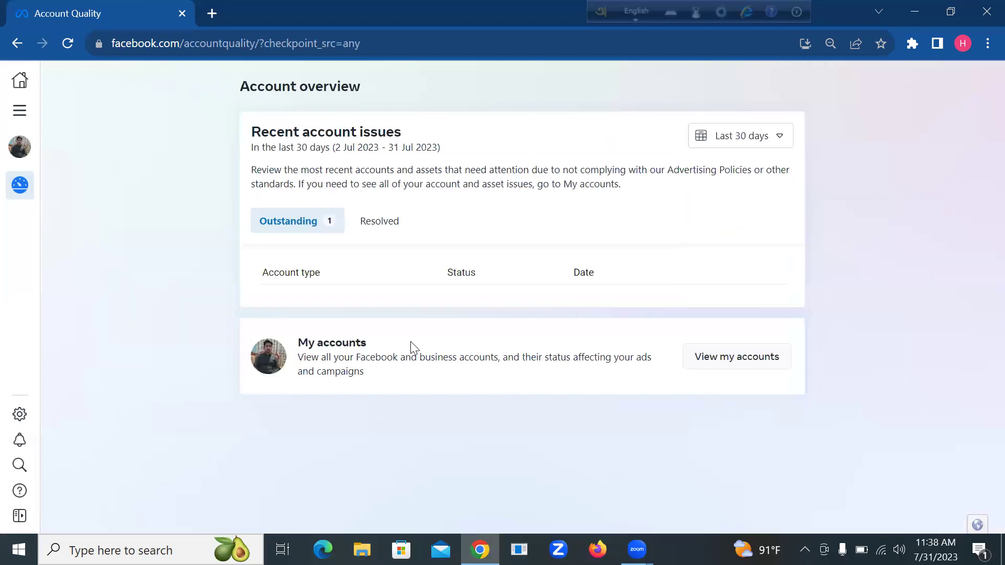
mouse_move(25, 121)
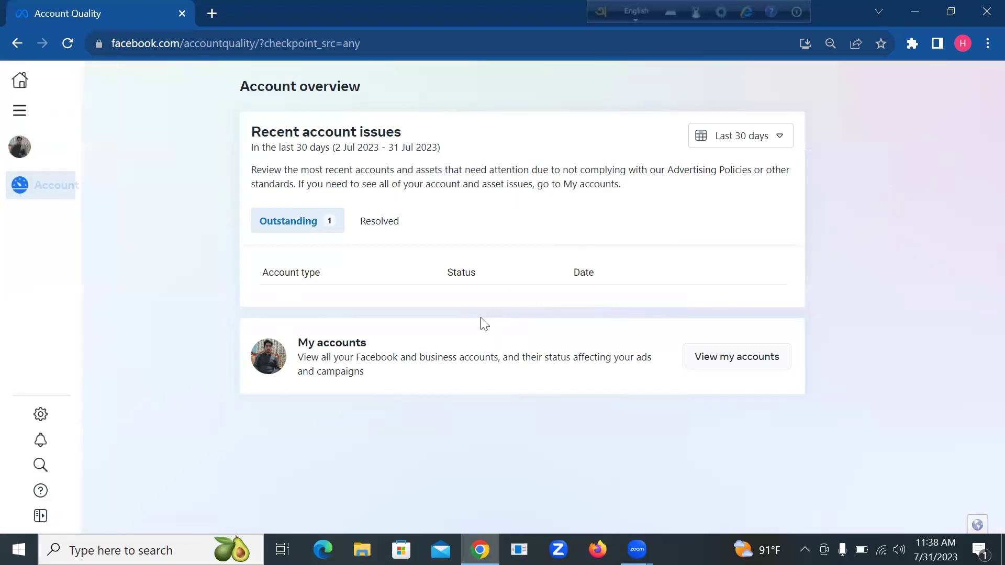
click(23, 116)
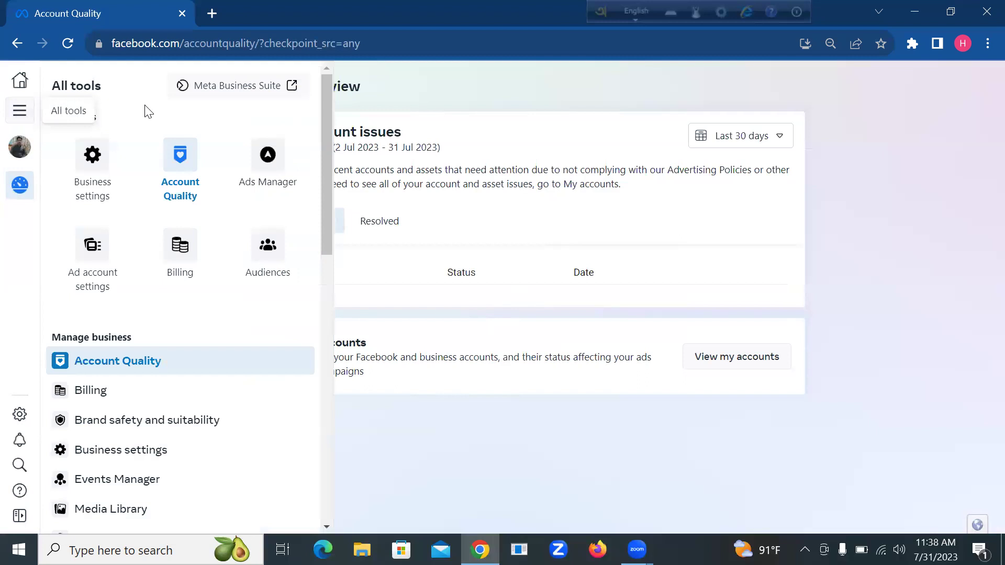
- Go to Business settings from the All tools menu
click(88, 177)
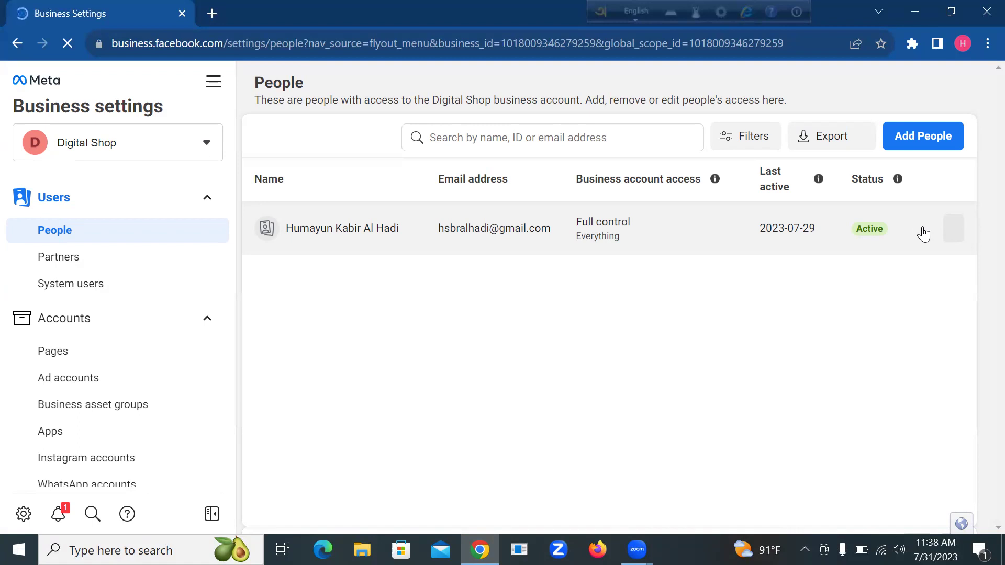
click(61, 377)
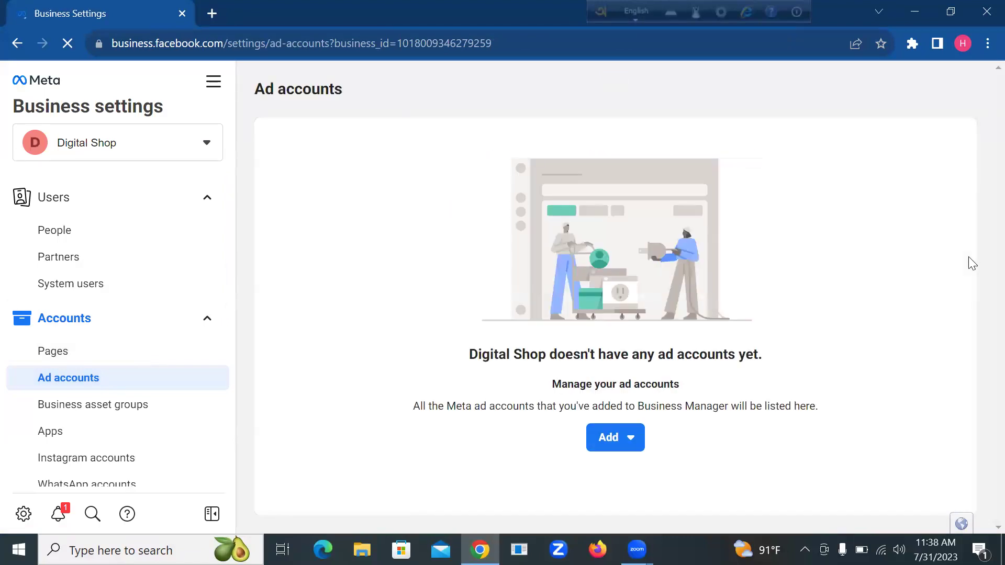
click(608, 442)
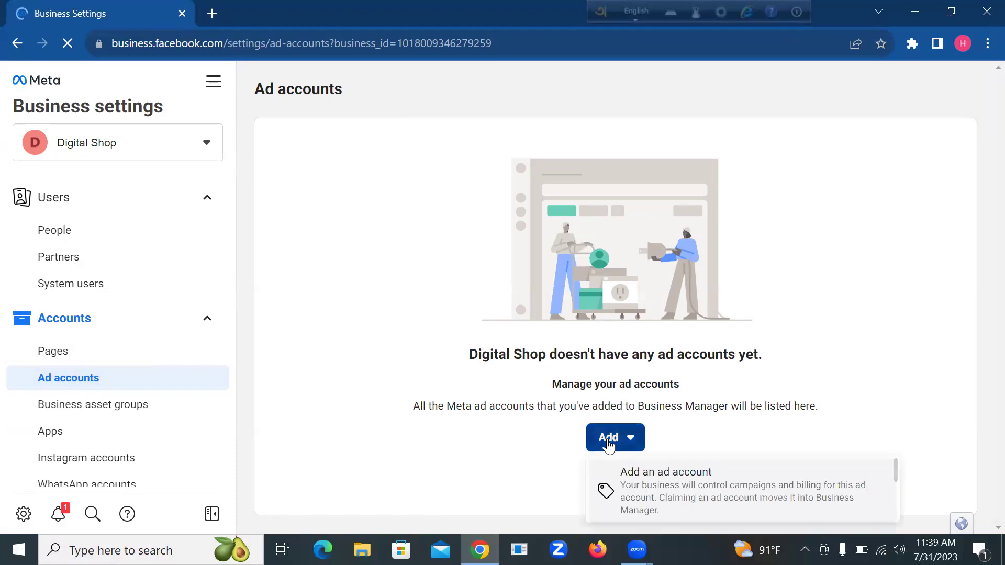
scroll(689, 481, down, 3)
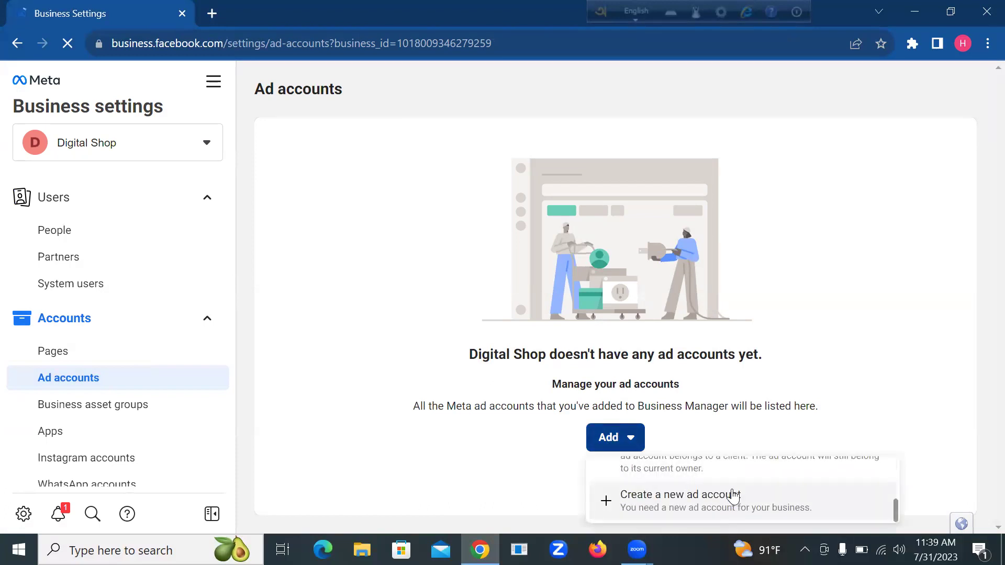
scroll(642, 478, up, 3)
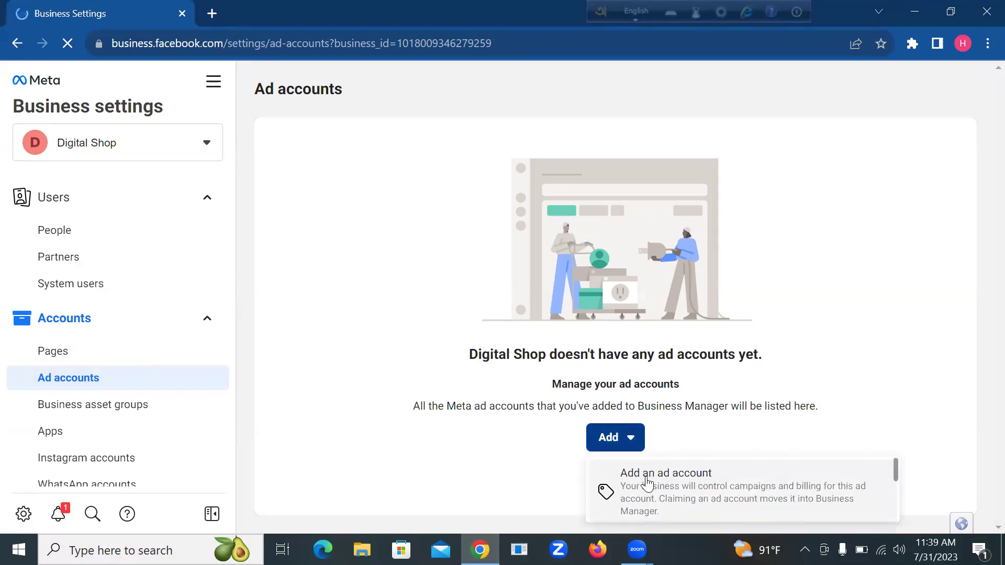
scroll(647, 481, down, 3)
- Start creating a new ad account and name it 'Digital Shop BD'
click(656, 497)
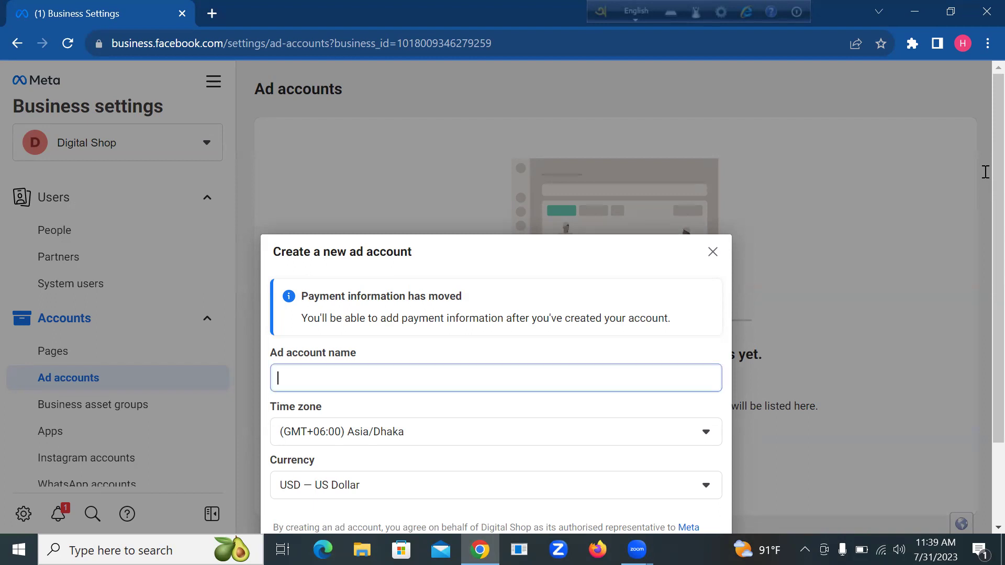
click(300, 375)
text(Digital Shop)
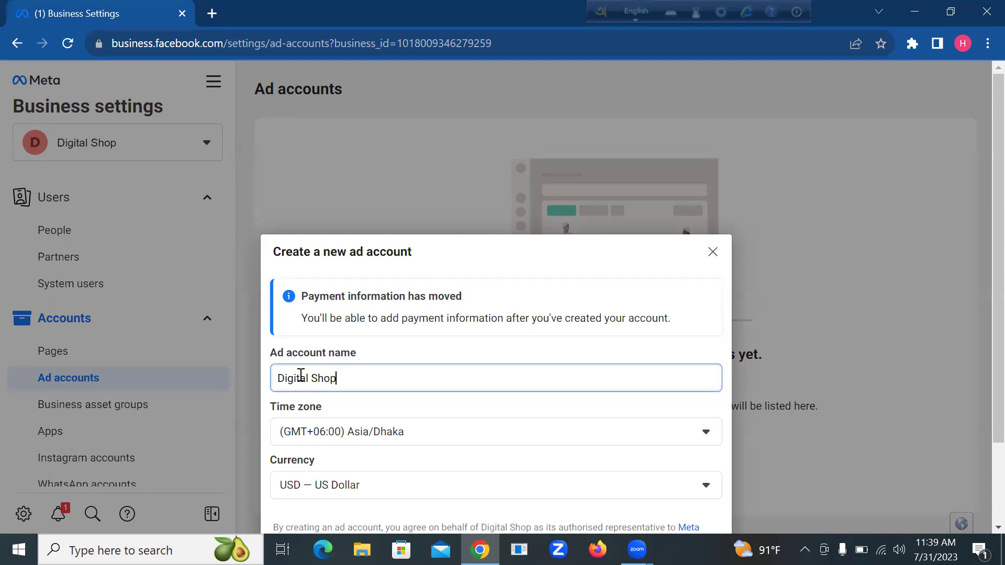
text( BD)
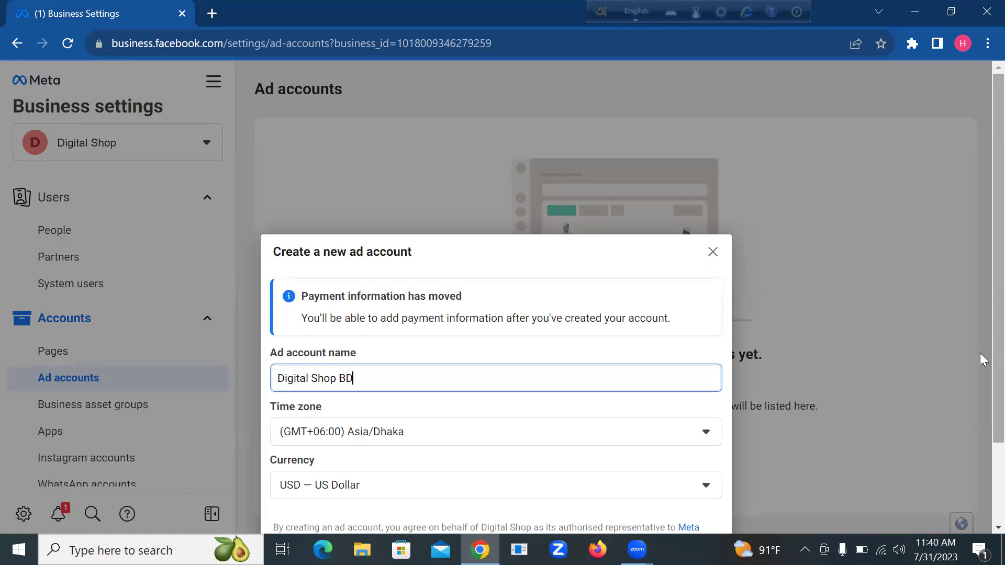
click(416, 412)
scroll(415, 412, down, 1)
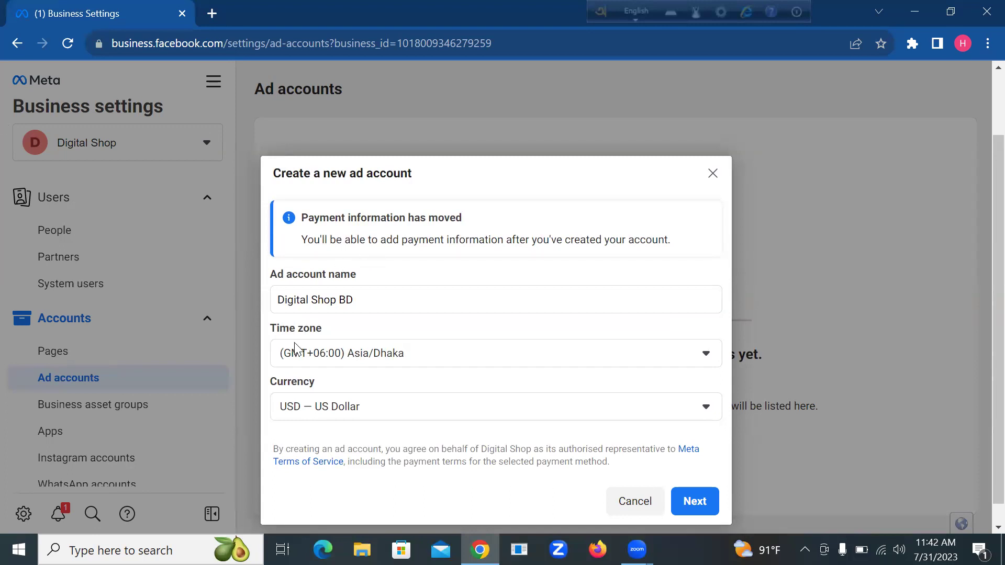
click(309, 353)
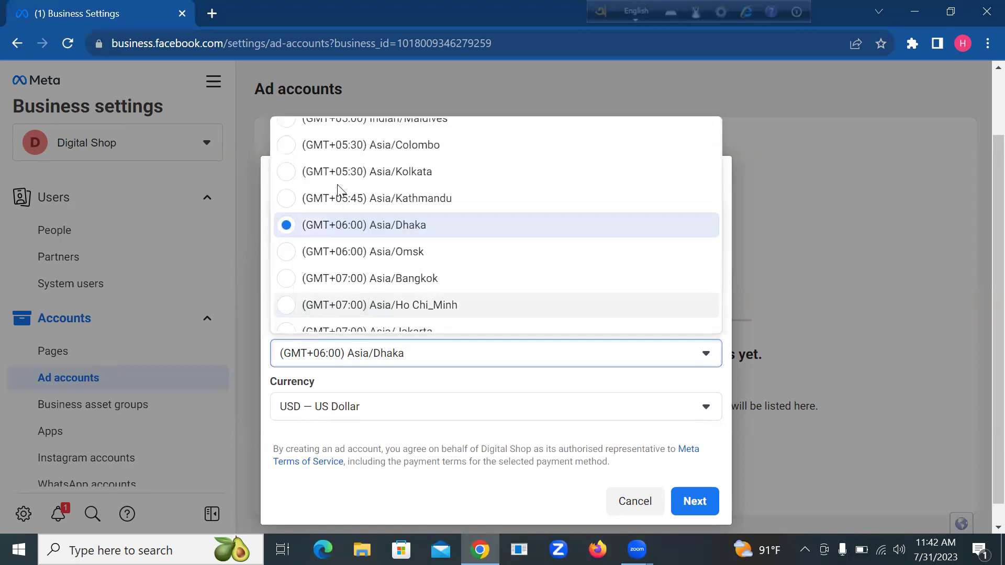
scroll(351, 254, down, 10)
scroll(352, 254, up, 20)
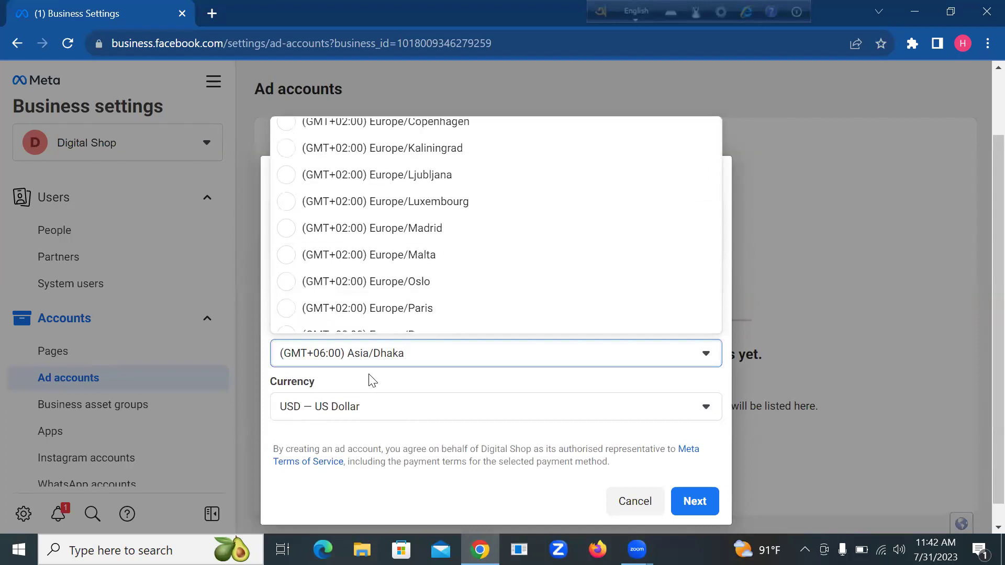
click(377, 360)
click(379, 362)
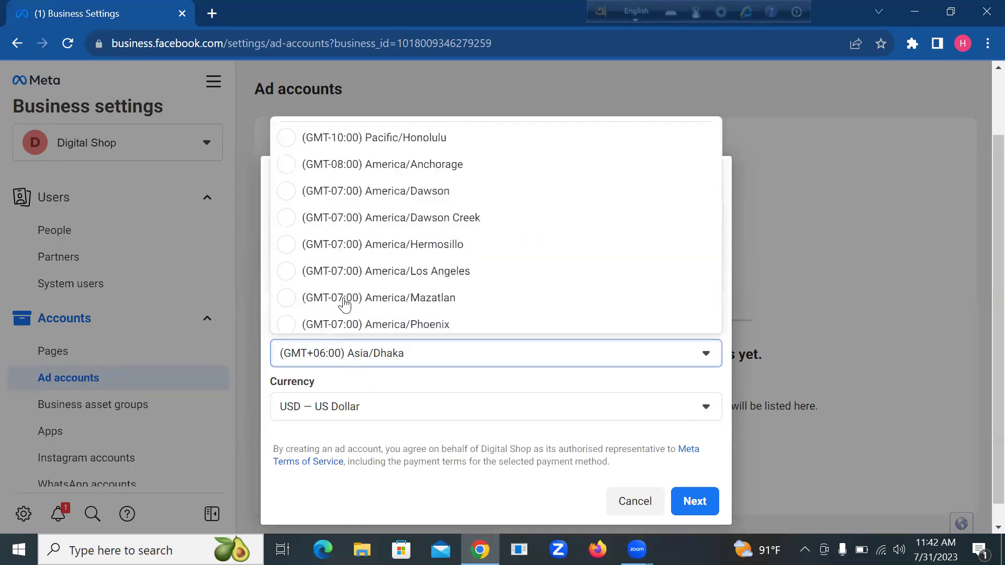
scroll(359, 261, down, 3)
scroll(361, 270, down, 8)
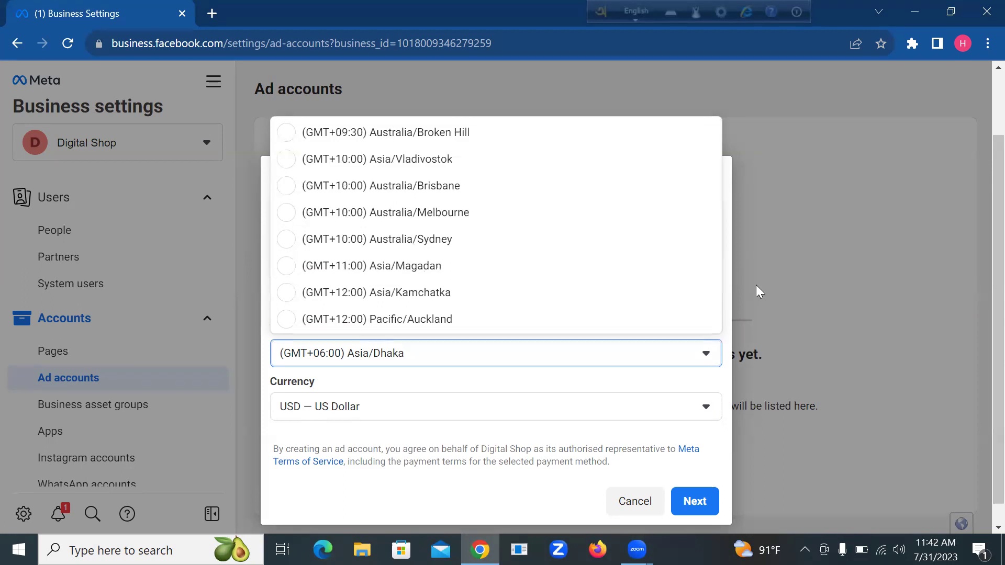
click(400, 385)
click(364, 415)
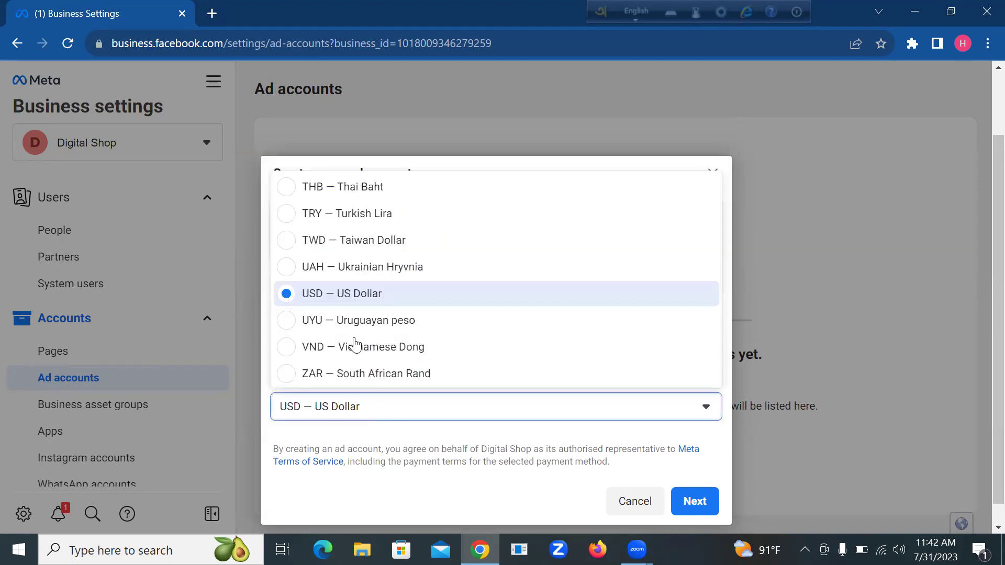
click(373, 431)
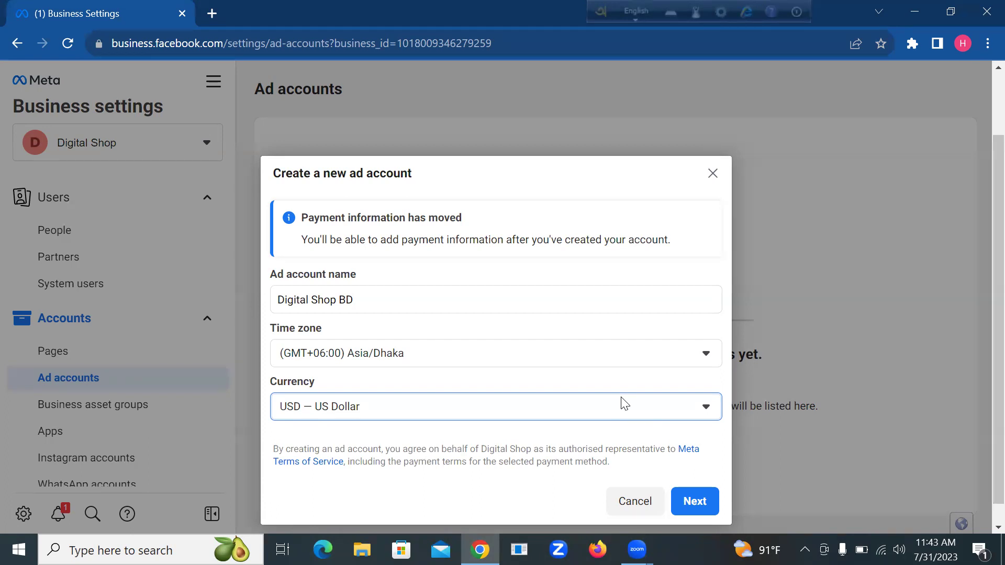
- Choose 'My business (Digital Shop)' as the account owner and create the ad account
click(694, 500)
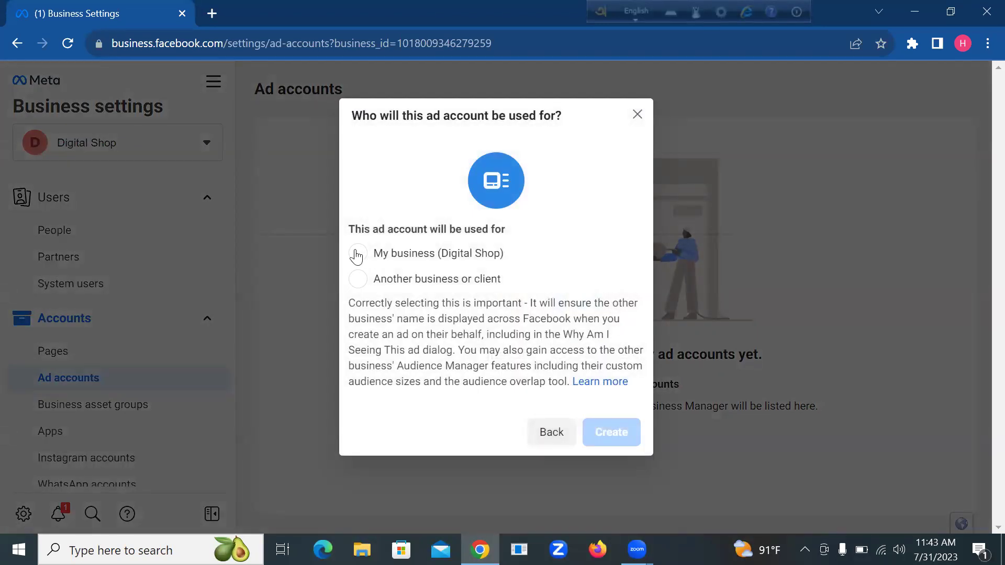
click(357, 254)
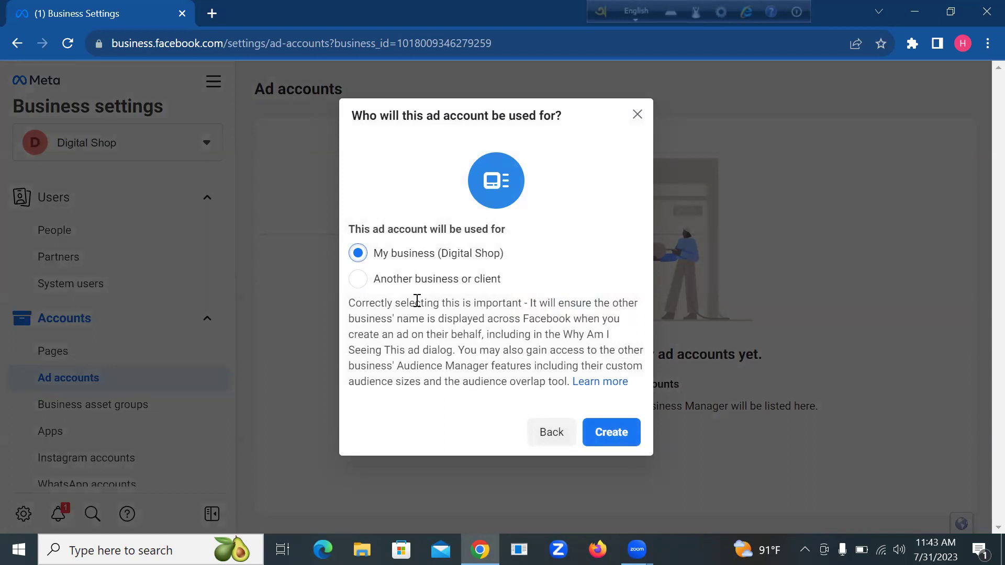
click(626, 430)
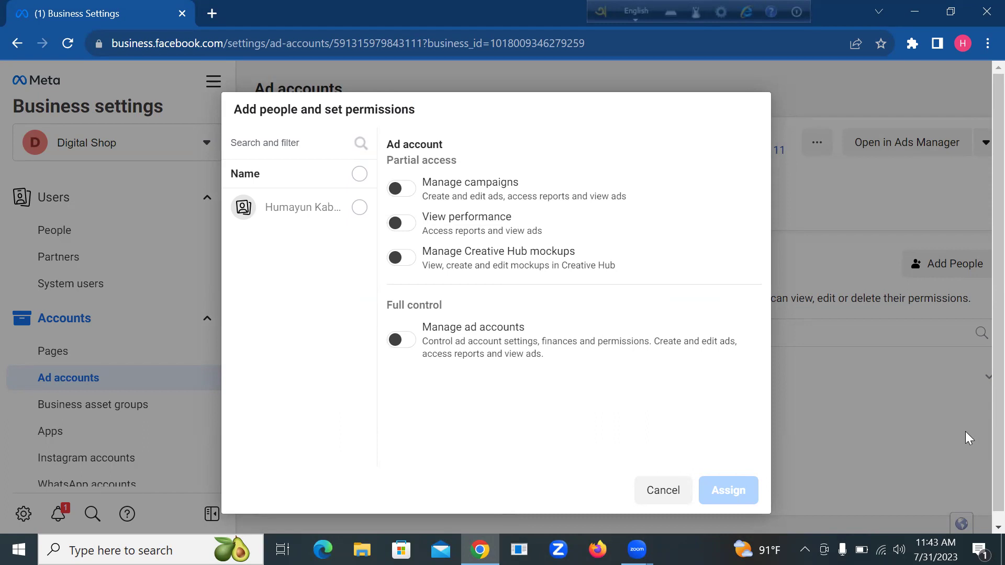
- Give the person Manage campaigns and full ad account control, assign, and dismiss the confirmation
click(359, 208)
click(402, 190)
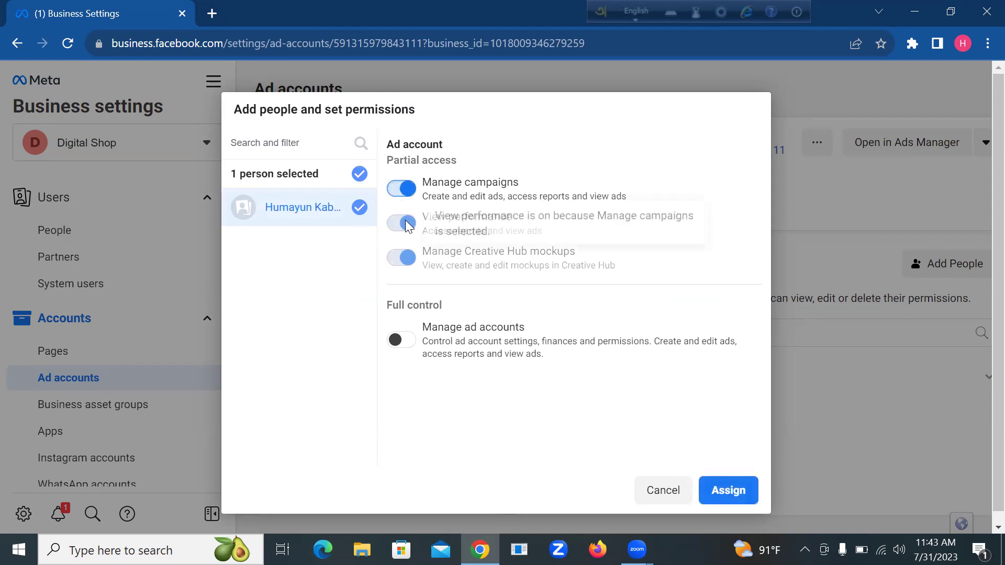
click(402, 341)
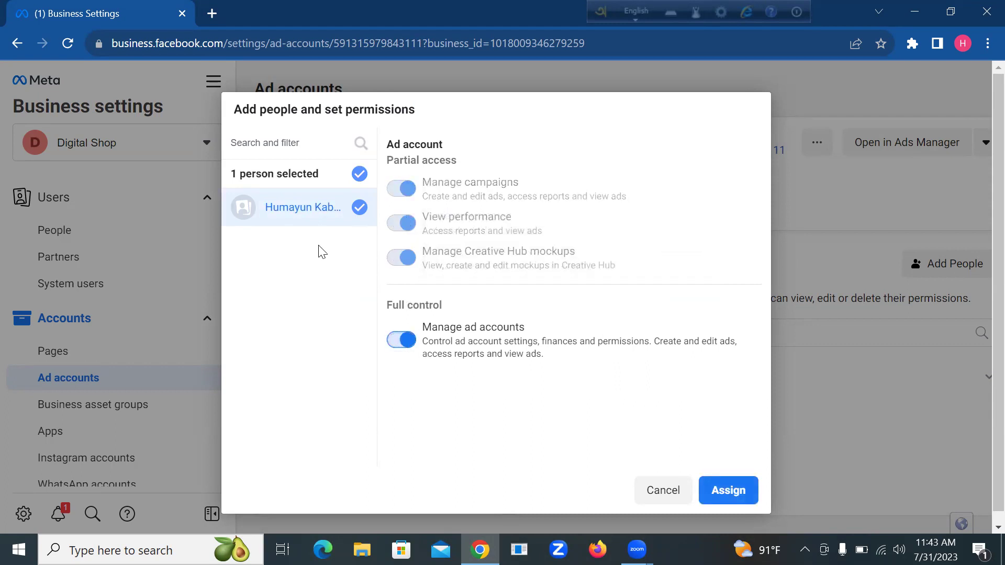
click(735, 493)
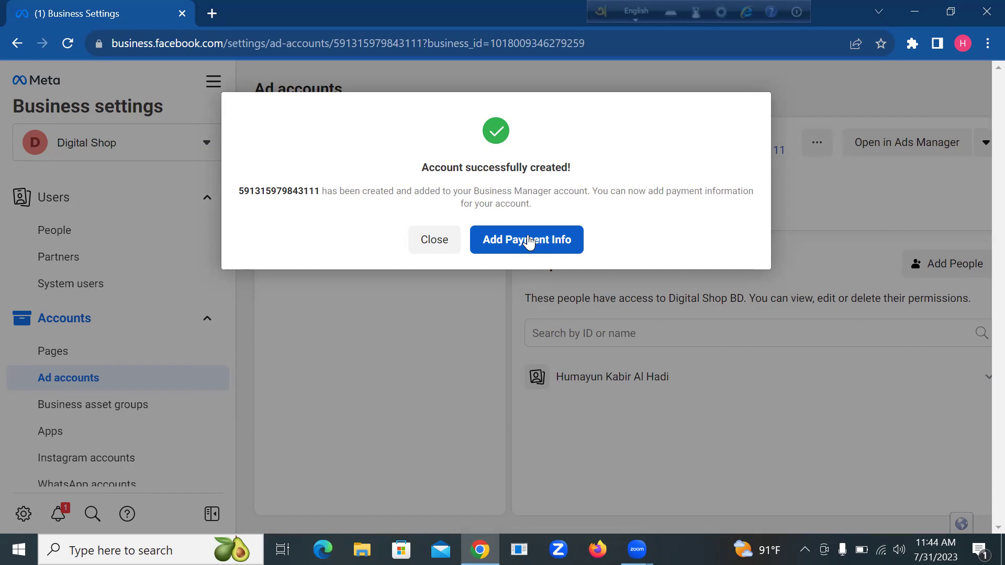
click(434, 242)
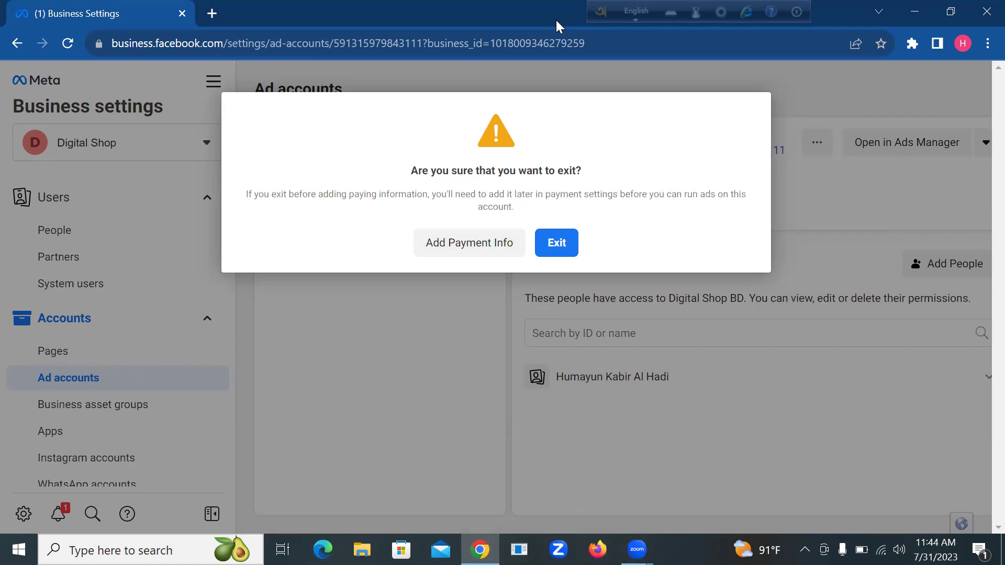
- Leave the new ad account's setup without adding payment information
click(559, 244)
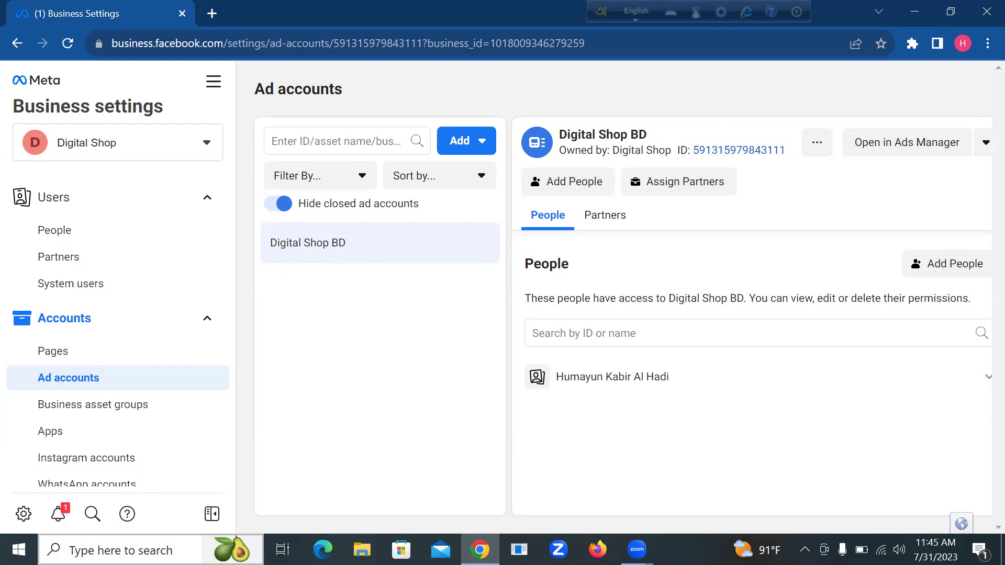
click(108, 199)
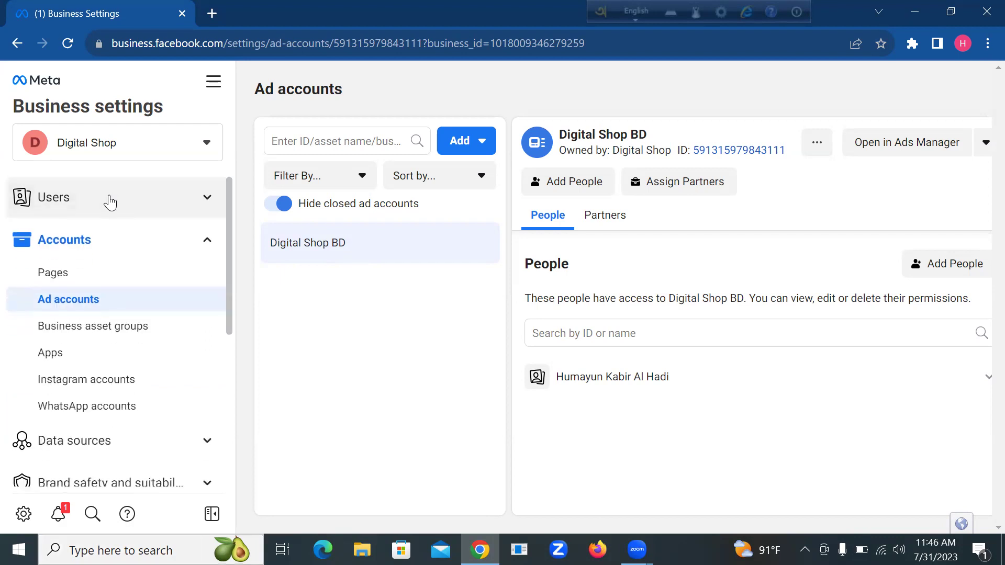
click(110, 202)
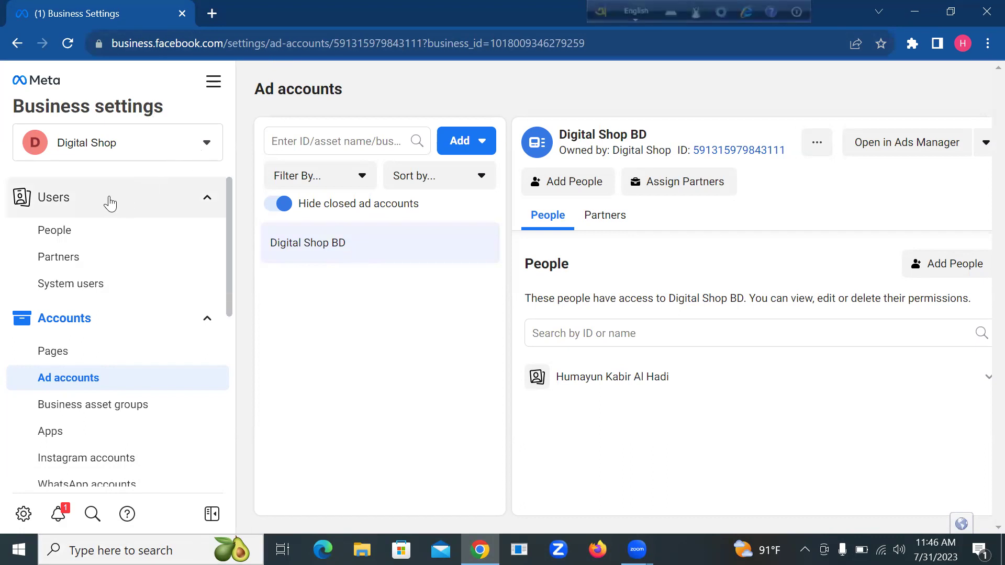
click(95, 230)
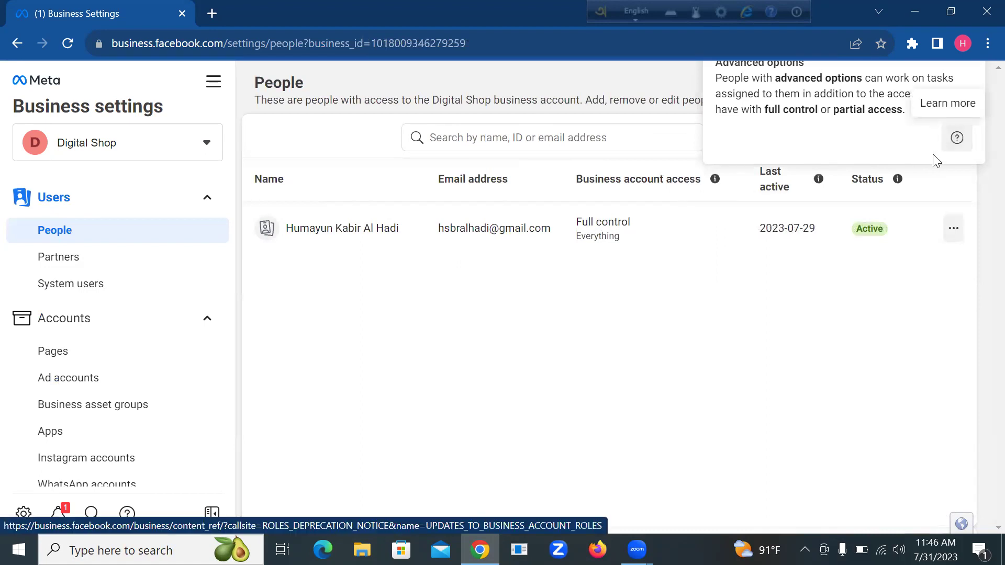
- Collapse the Accounts group in the Business settings sidebar and expand Users to show People
scroll(900, 154, down, 1)
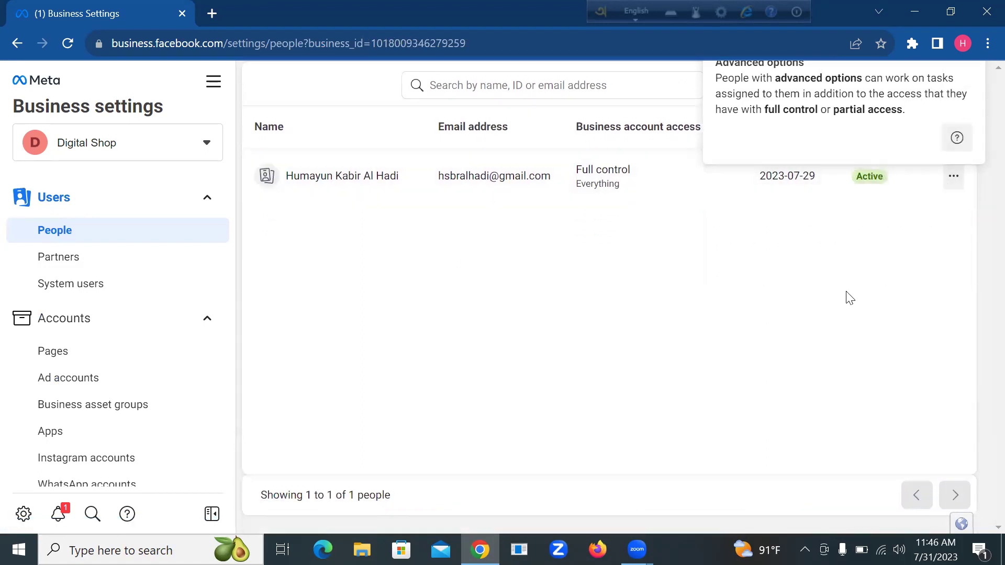
scroll(800, 268, up, 1)
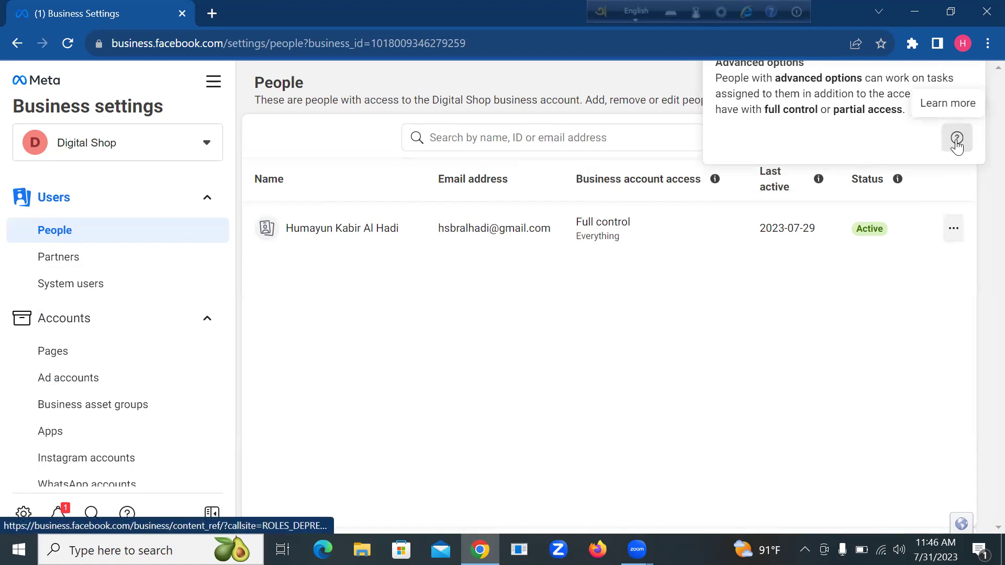
scroll(612, 269, down, 1)
scroll(620, 262, up, 1)
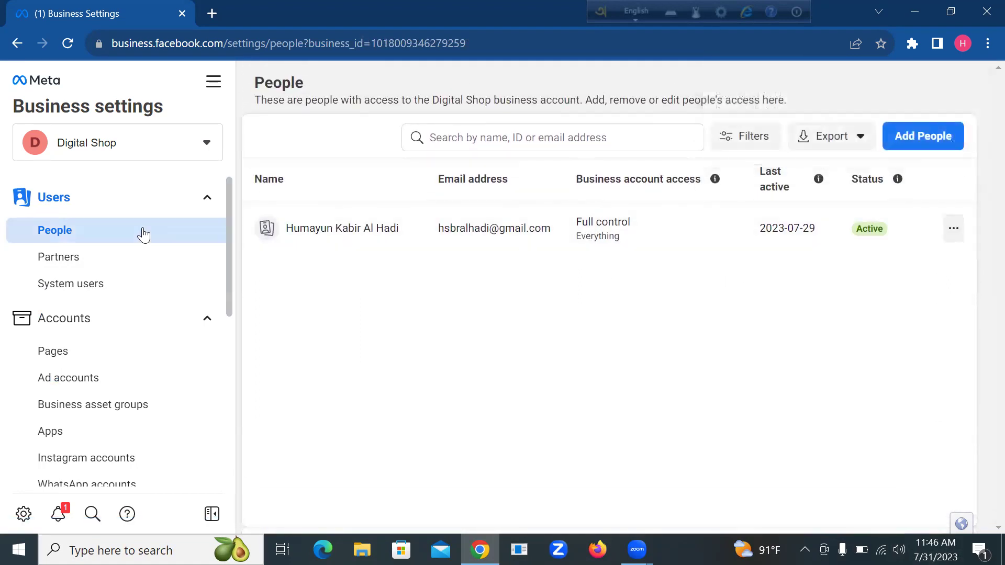
click(112, 201)
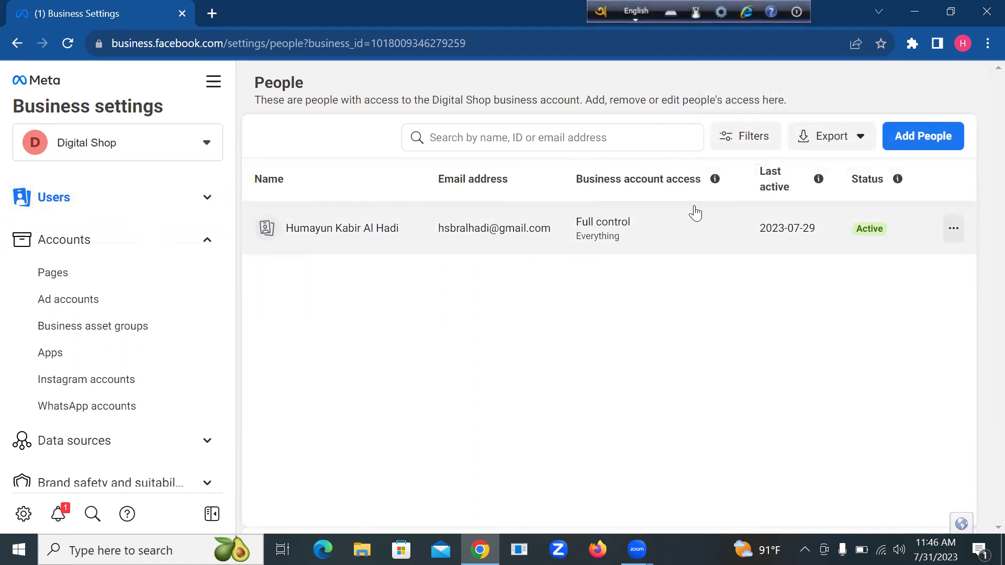
click(81, 252)
click(174, 210)
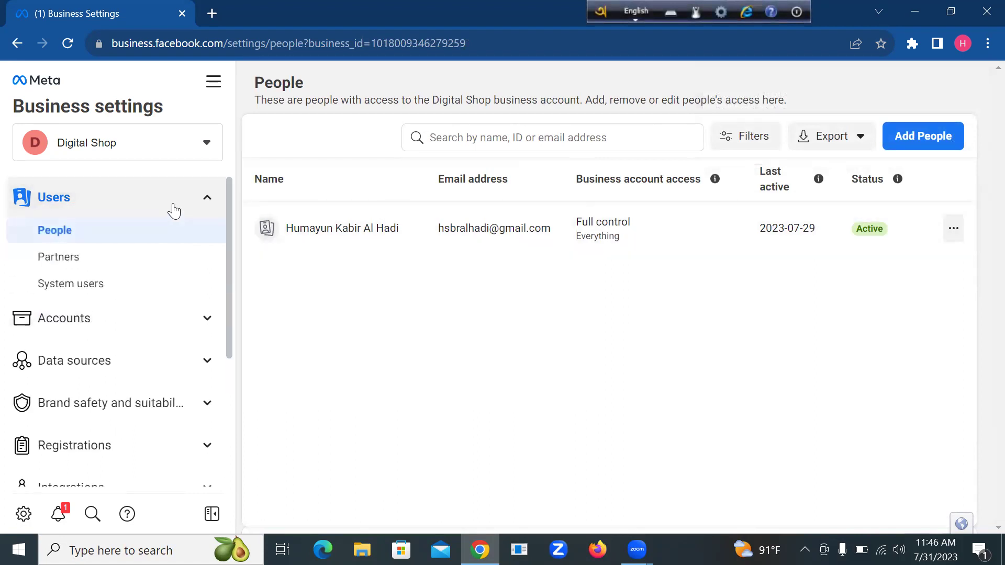
- Start an Add People invite and enter the invitee's email address as the single invitee
click(897, 139)
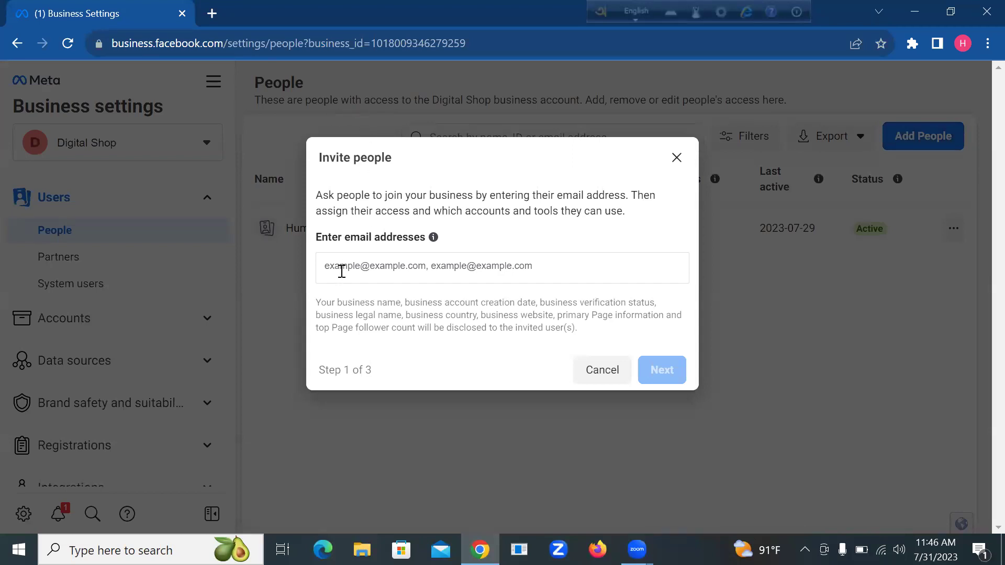
key(Tab)
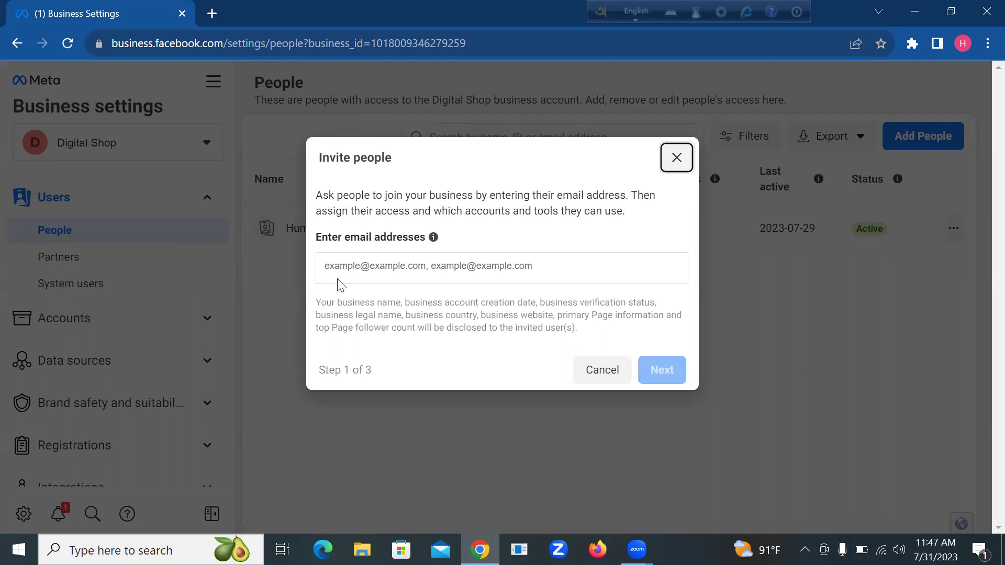
click(338, 265)
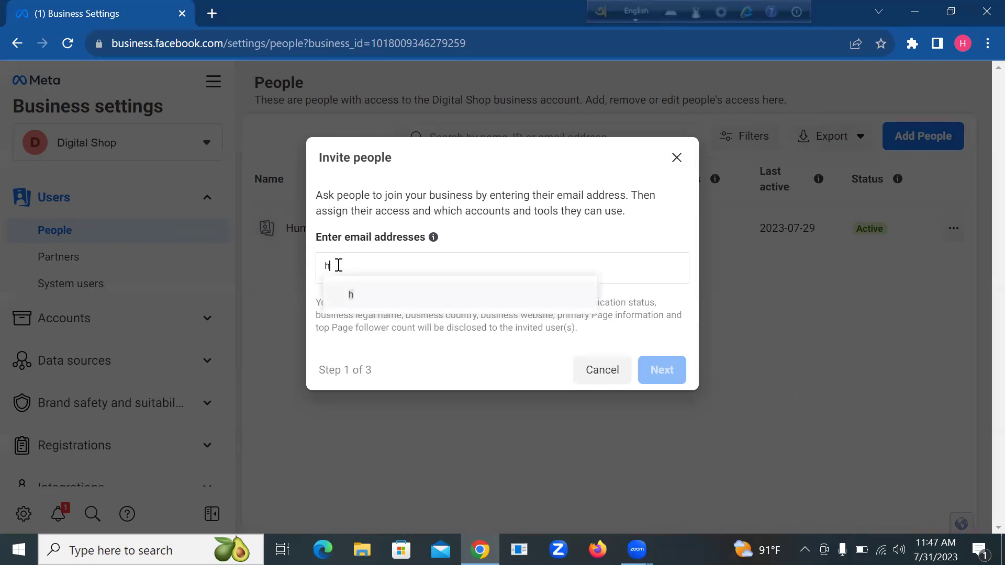
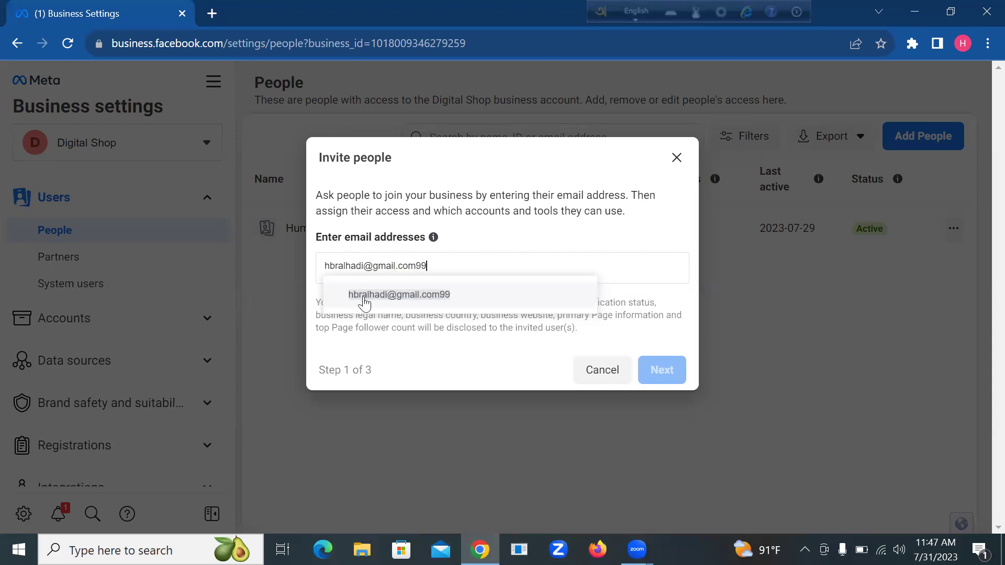
click(424, 296)
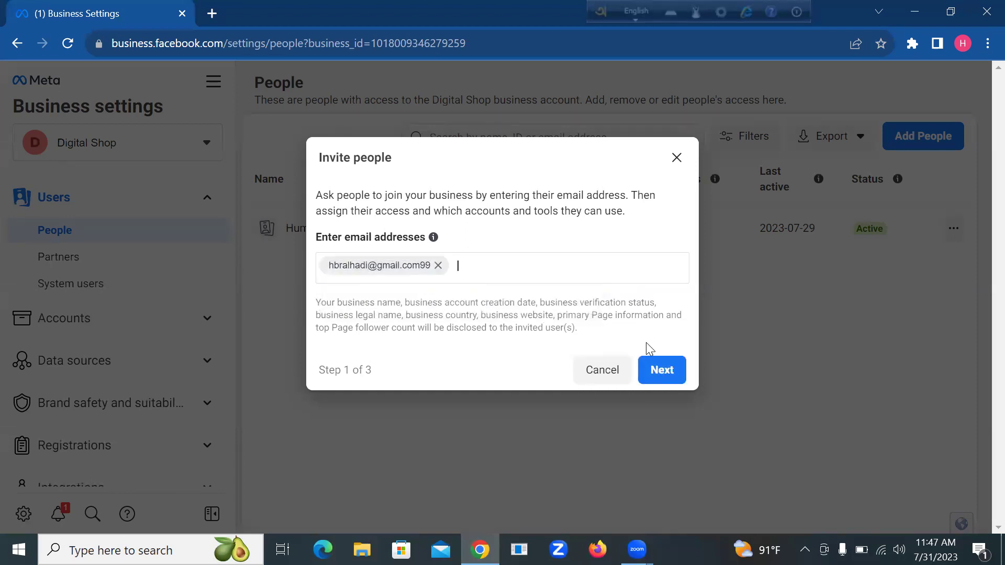
- Step through to Assign access with access left at Everything, then close the invite unsent
click(662, 370)
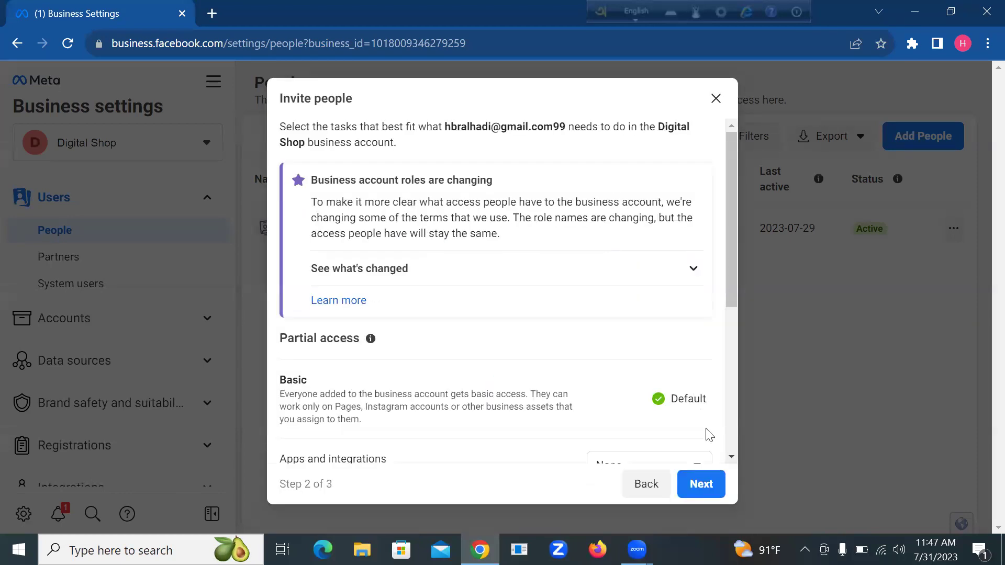
scroll(707, 433, down, 5)
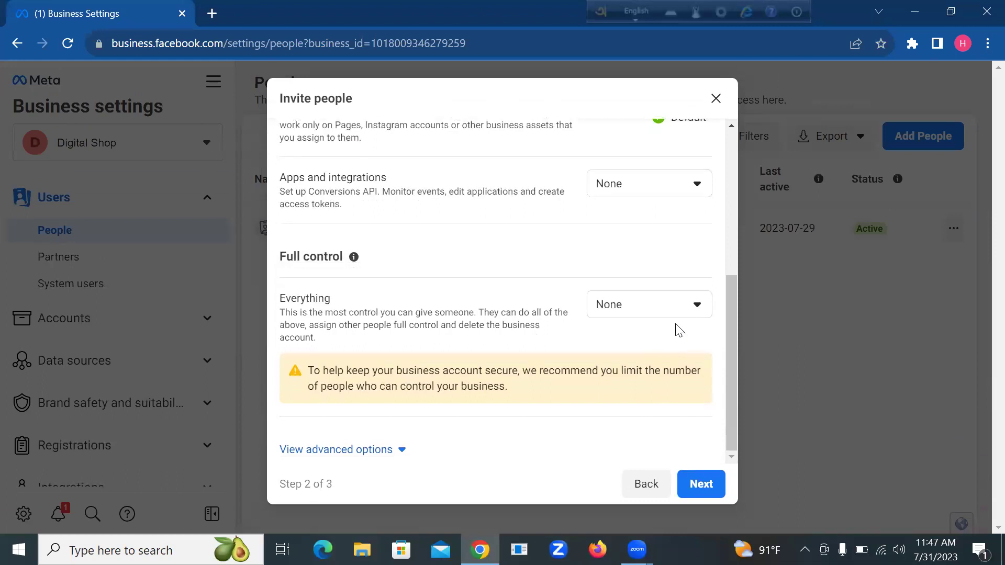
click(701, 314)
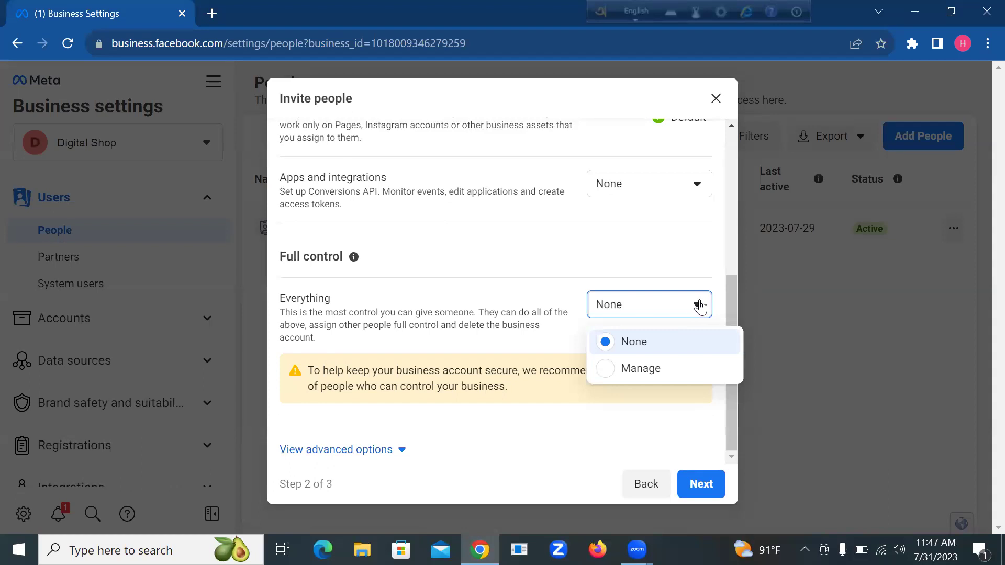
click(700, 483)
click(700, 483)
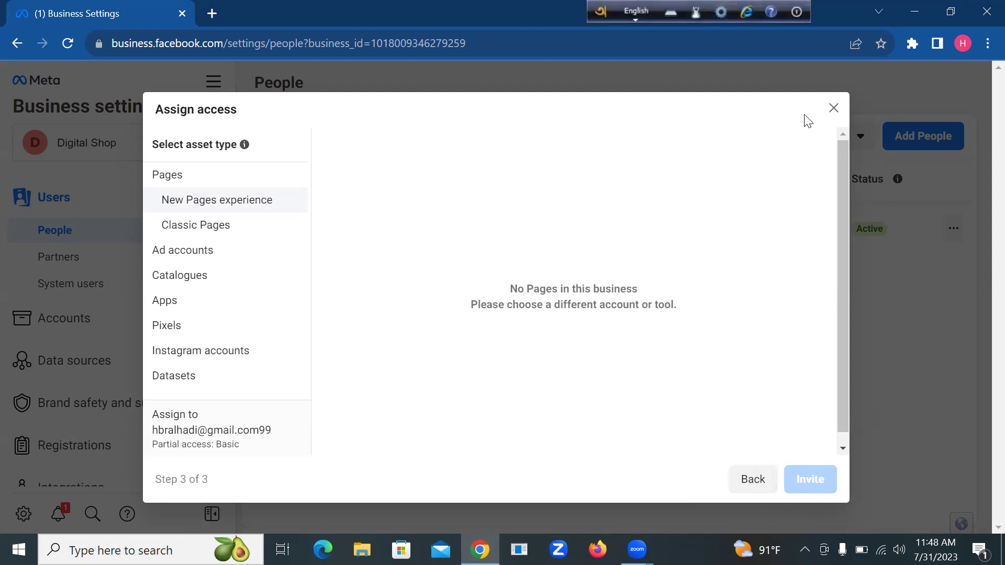
click(833, 108)
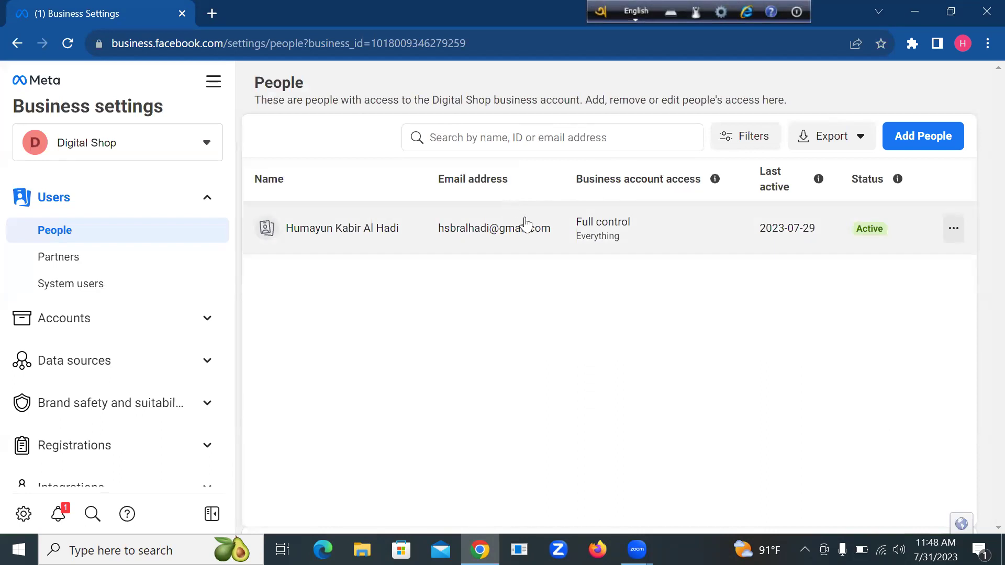
- Start a new Add People invite and enter the invitee's email address
click(916, 151)
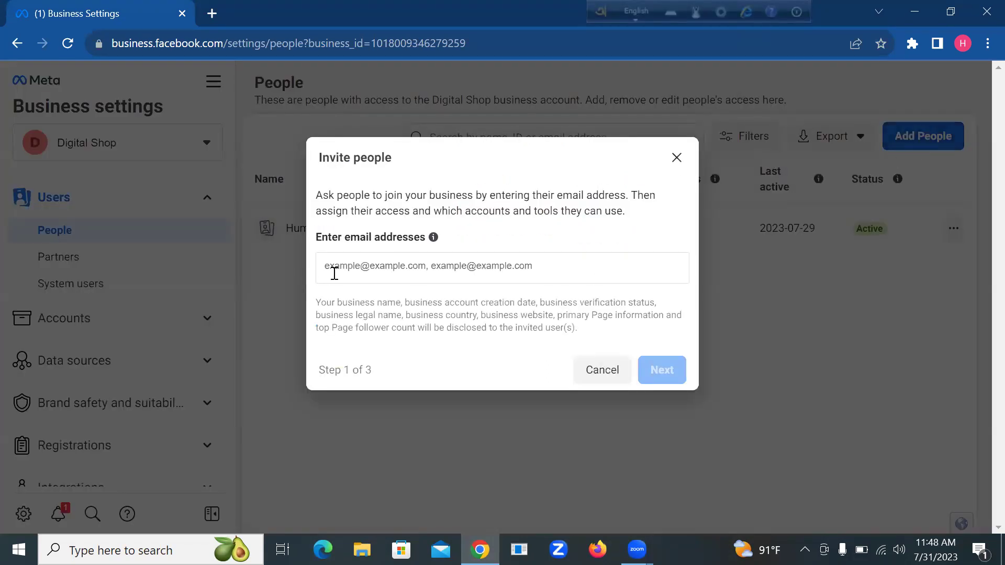
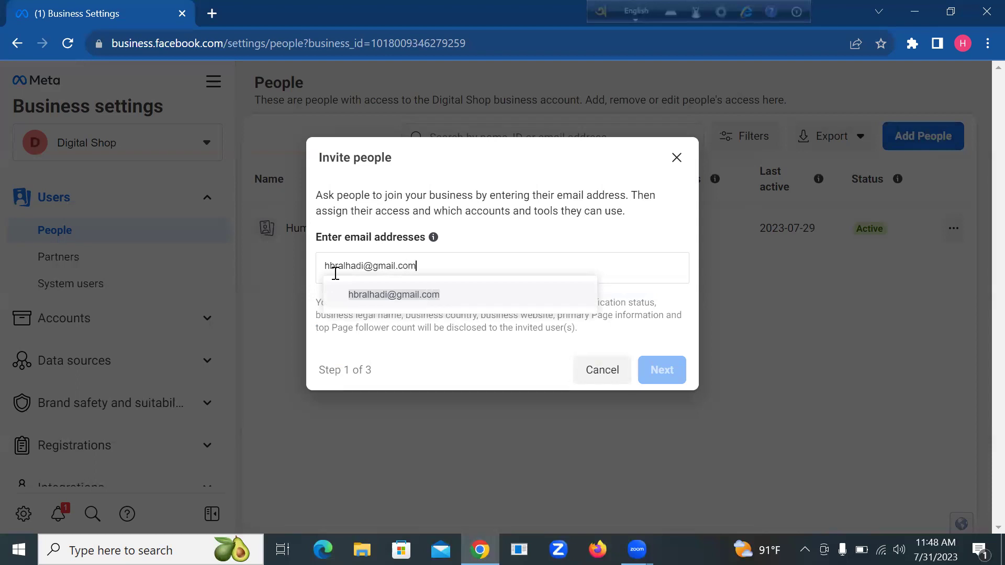
click(401, 296)
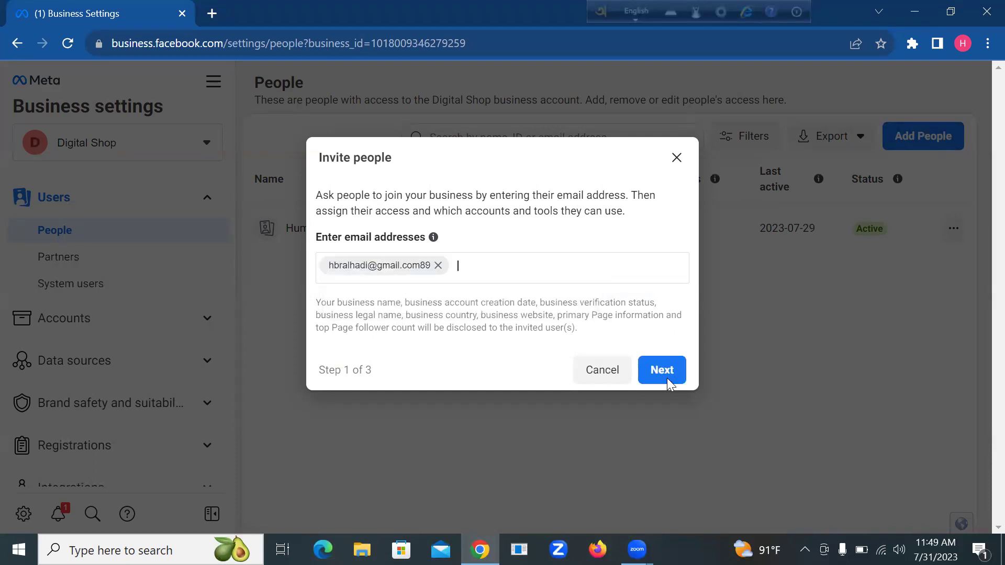
- Send the invitation with Basic access and dismiss the already-invited error dialog
click(668, 383)
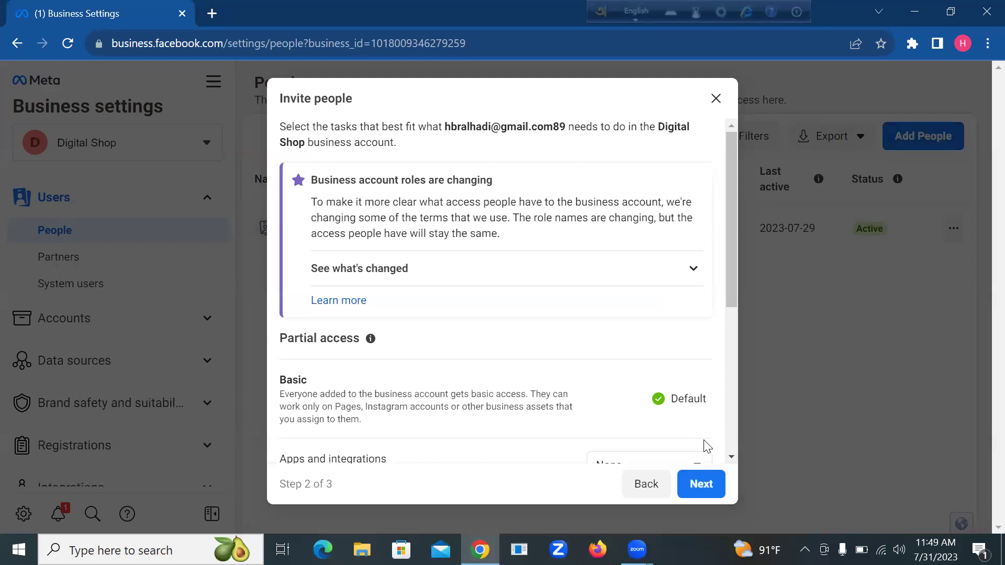
scroll(708, 447, down, 3)
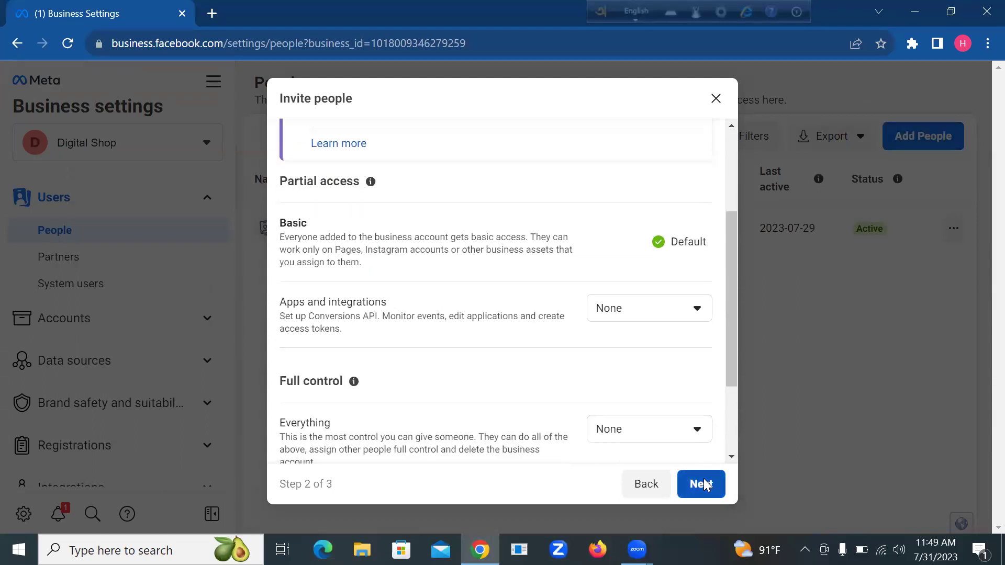
click(706, 485)
click(812, 485)
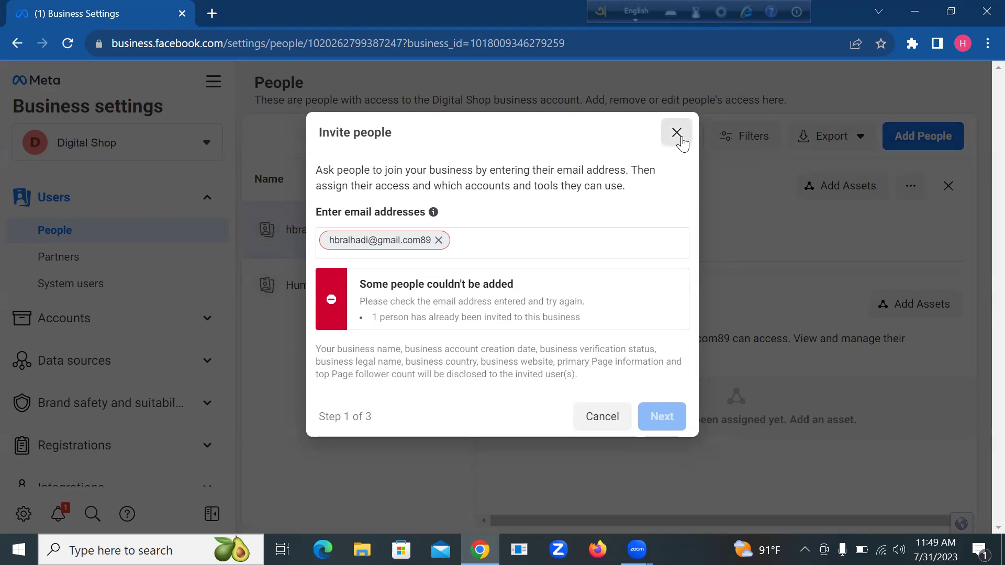
click(676, 132)
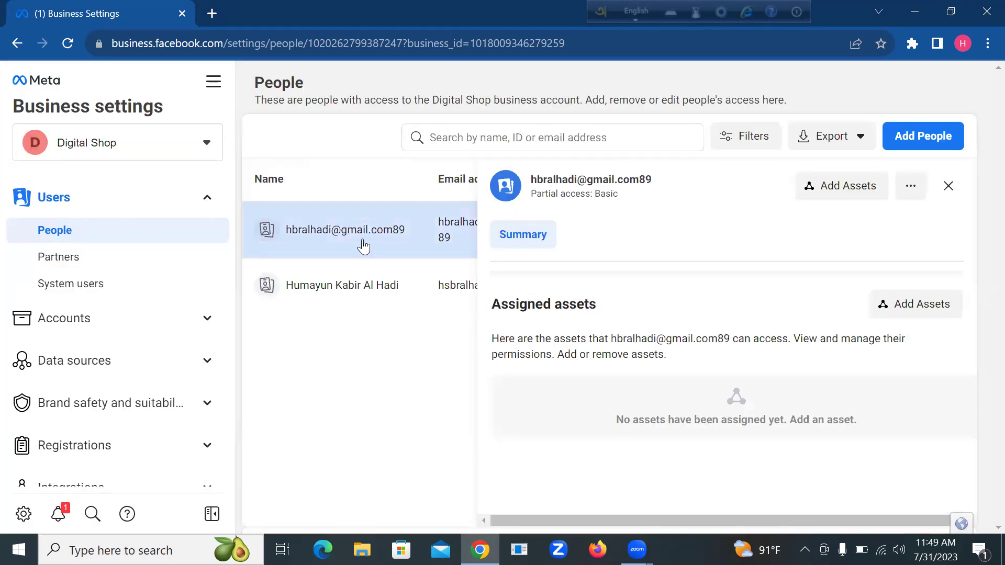
- Close the invitee's details panel to view them listed as Invited with Partial access: Basic
scroll(366, 241, down, 1)
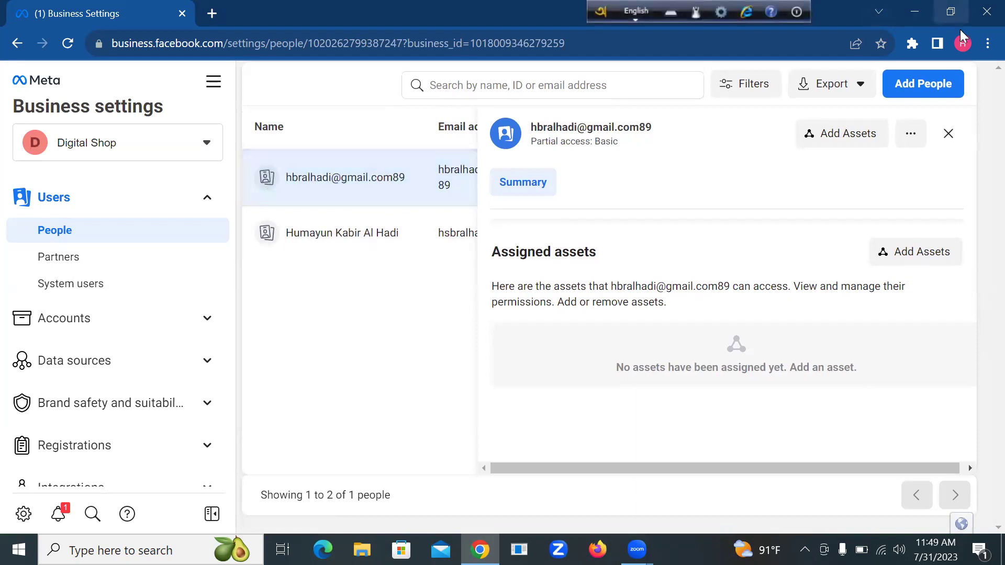
click(948, 133)
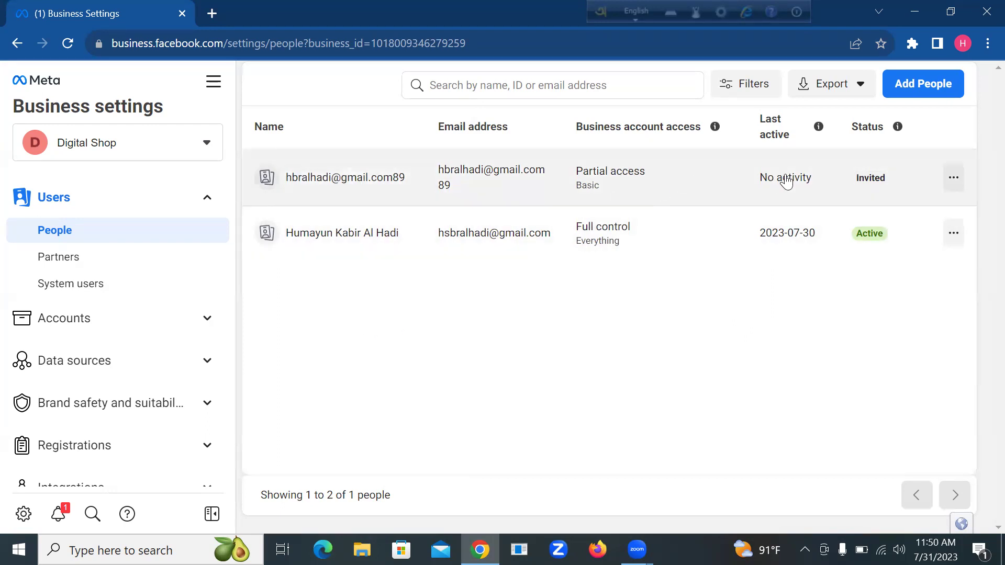
- Cancel the invitee's pending invitation from the row's actions menu and confirm
click(960, 183)
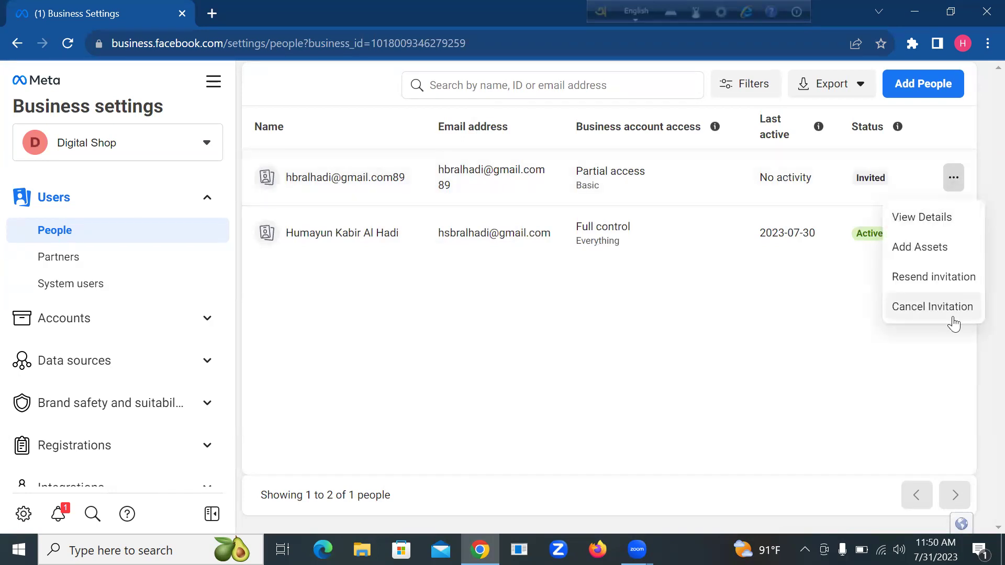
click(952, 316)
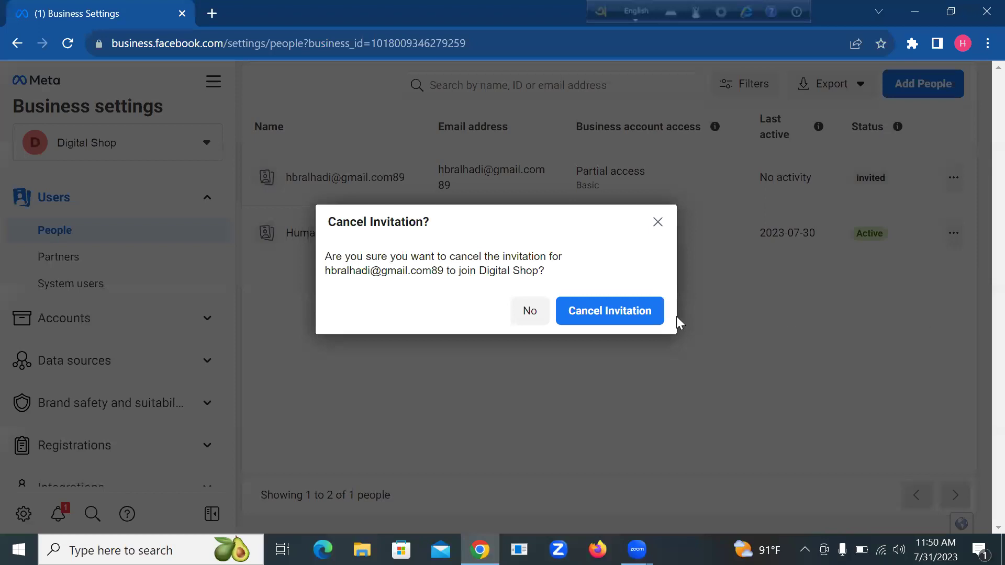
click(635, 320)
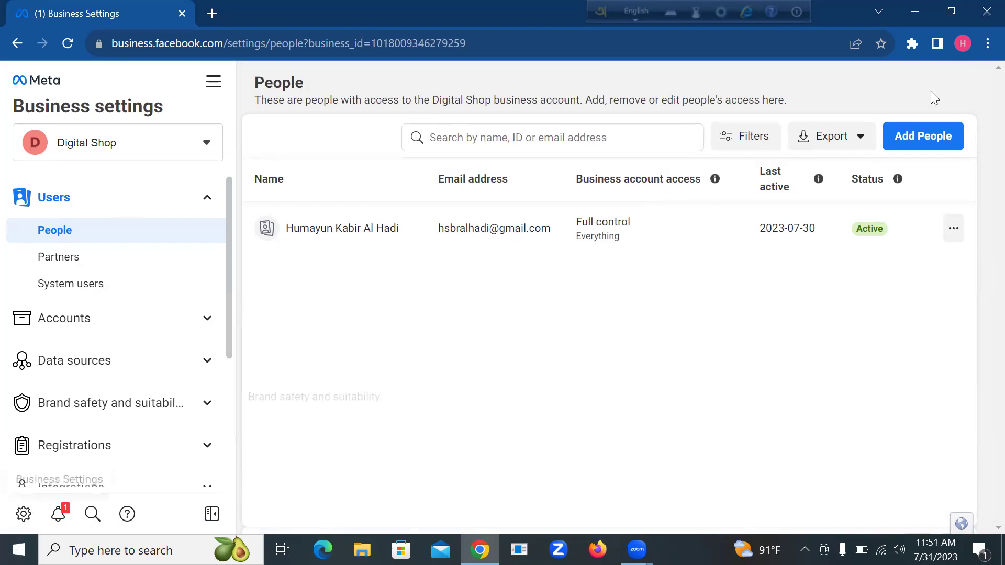
- Expand Accounts in Business settings and go to the Instagram accounts page
scroll(340, 176, down, 1)
scroll(98, 288, down, 4)
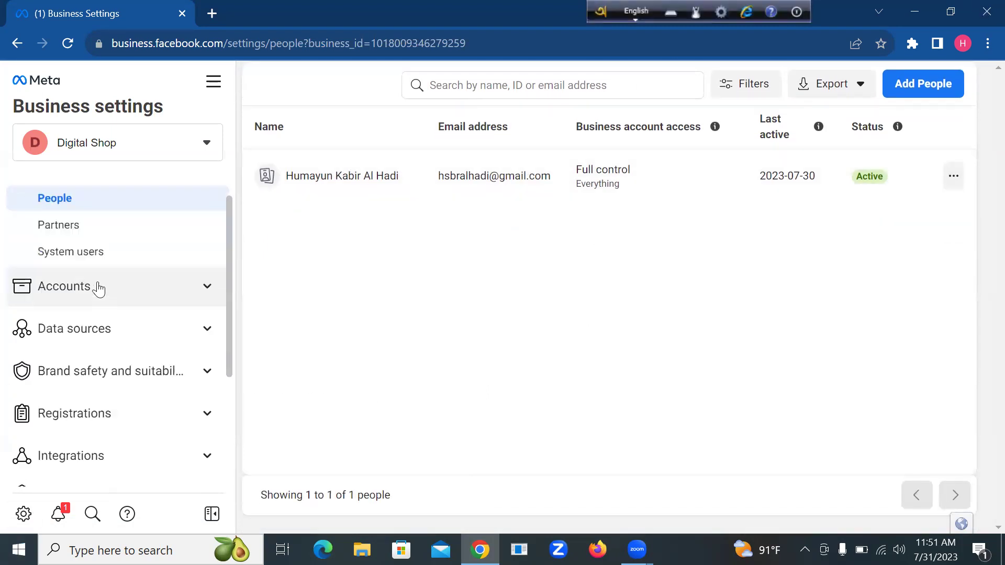
scroll(87, 325, up, 4)
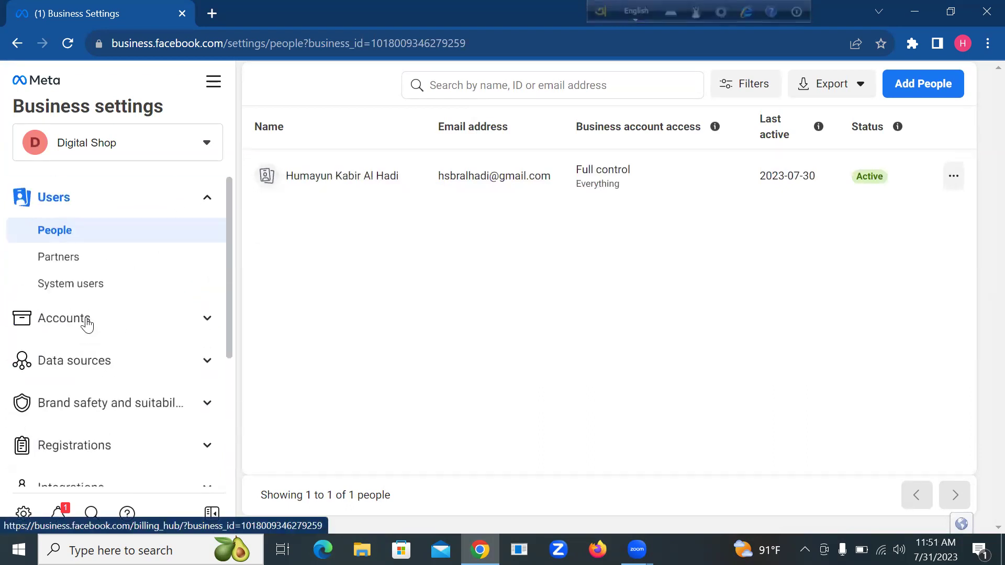
click(71, 331)
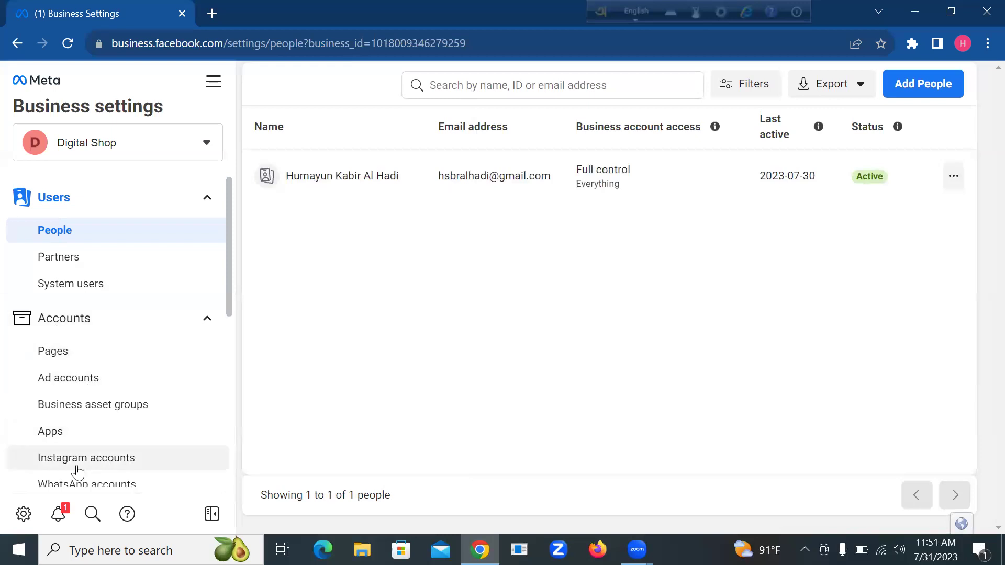
scroll(64, 442, down, 1)
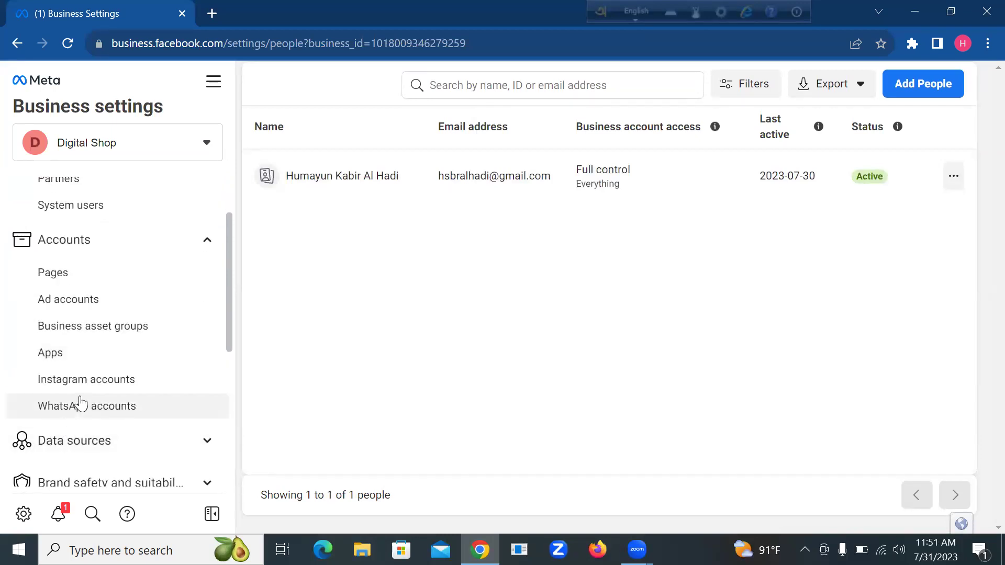
click(72, 377)
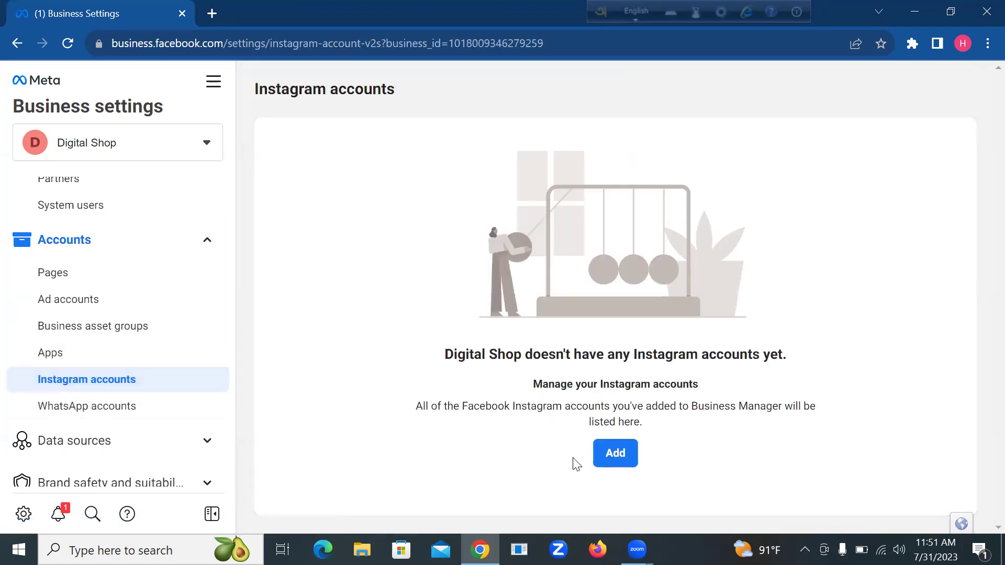
- Try connecting an Instagram account, then close the login popup and the Add dialog
click(616, 454)
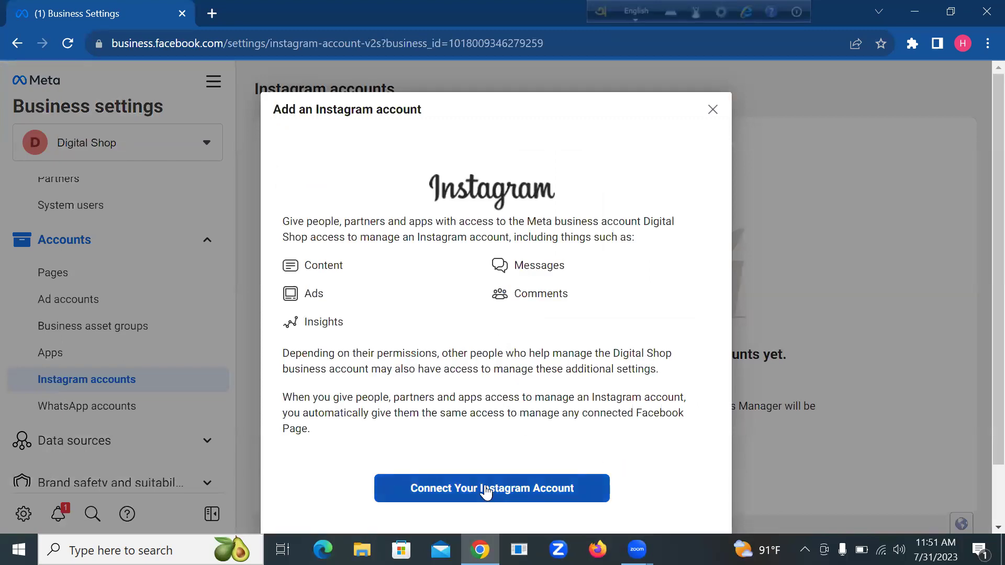
click(510, 491)
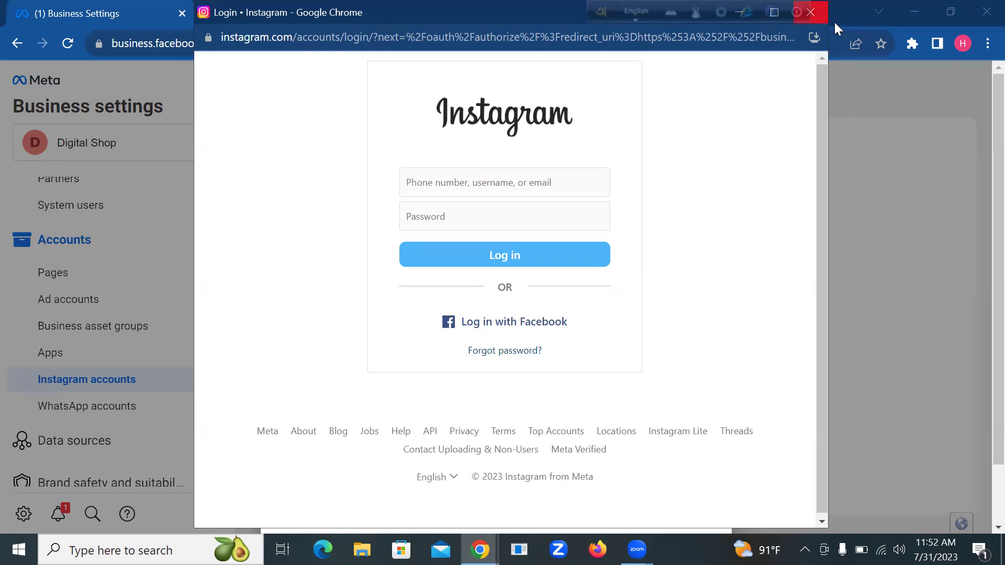
click(810, 12)
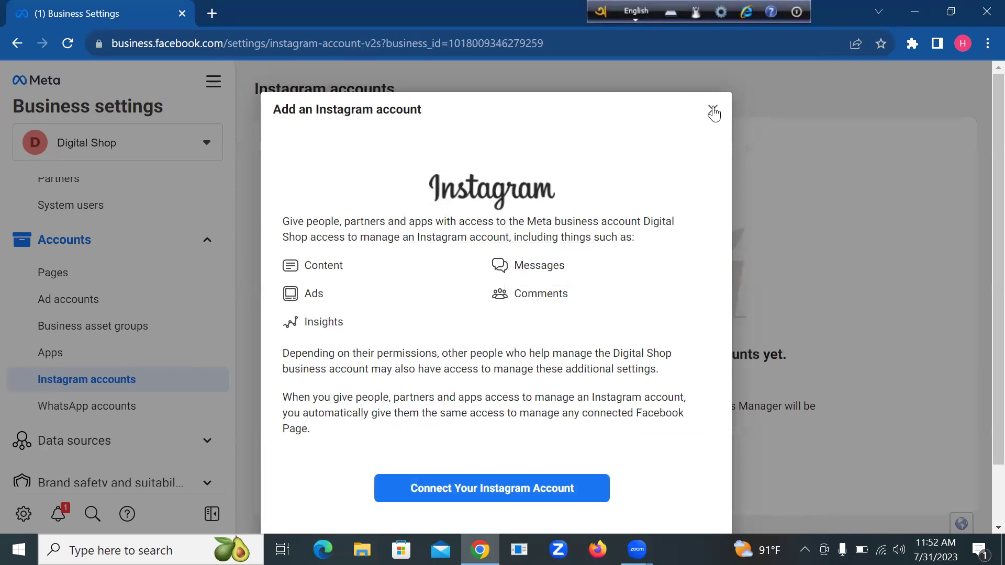
click(712, 110)
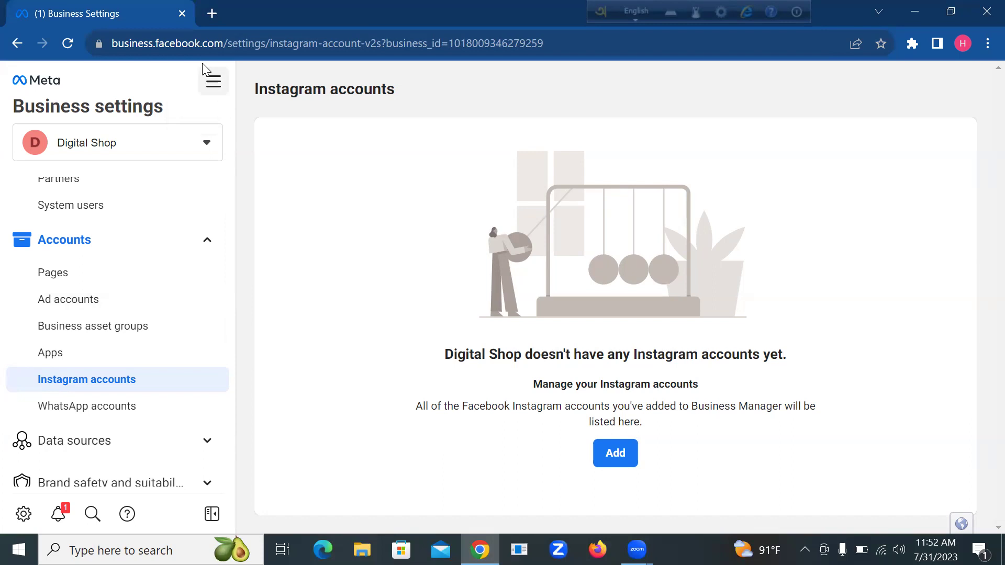
click(209, 86)
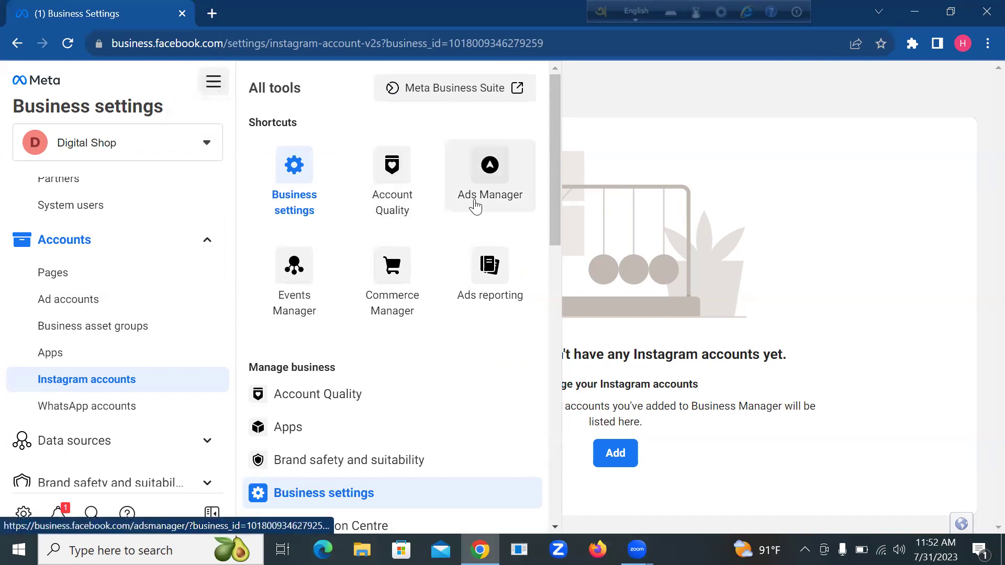
- Go to Ads Manager from All tools and dismiss the payment method notice
click(487, 162)
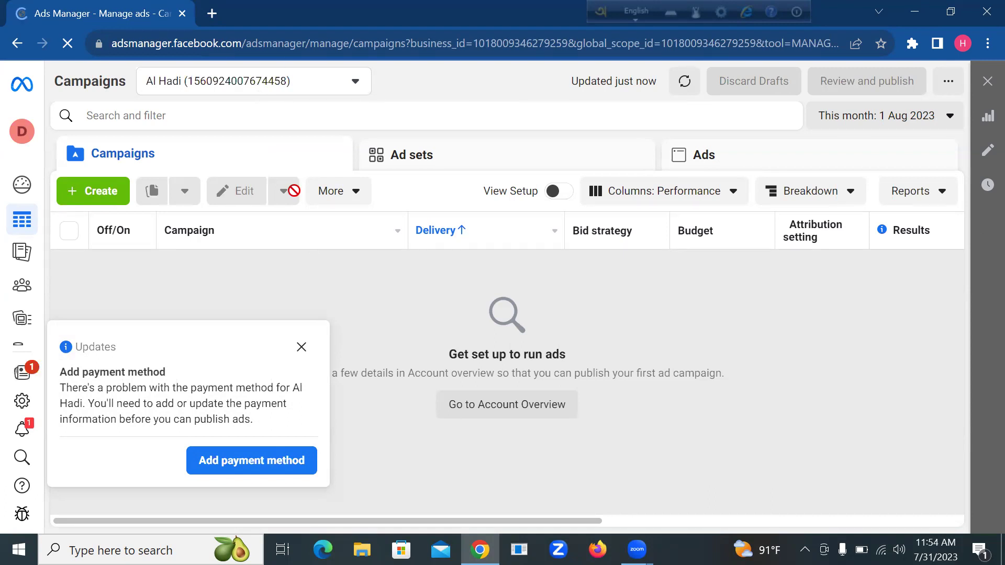
click(301, 347)
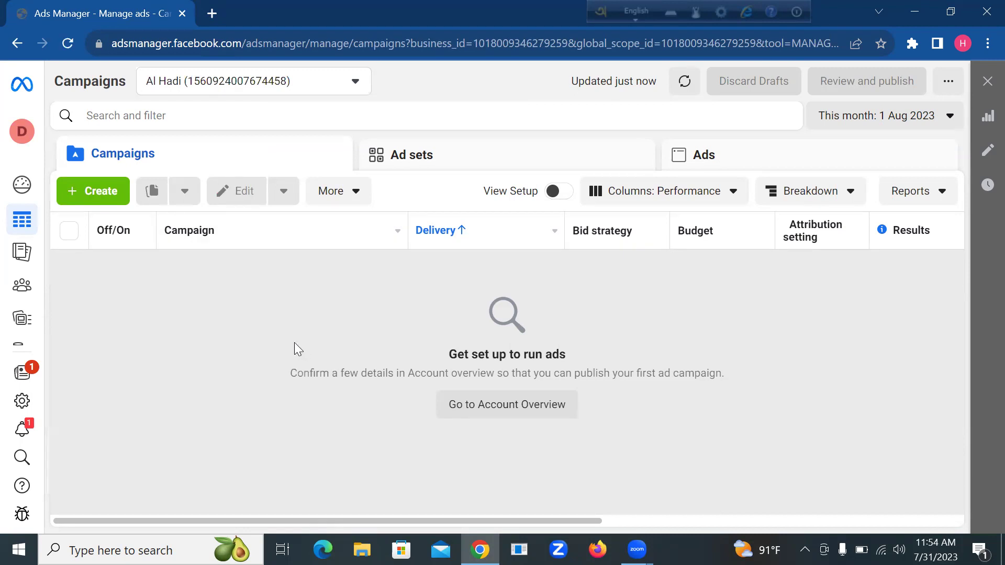
- Switch Ads Manager to the Digital Shop BD ad account and close the updates panel
click(278, 86)
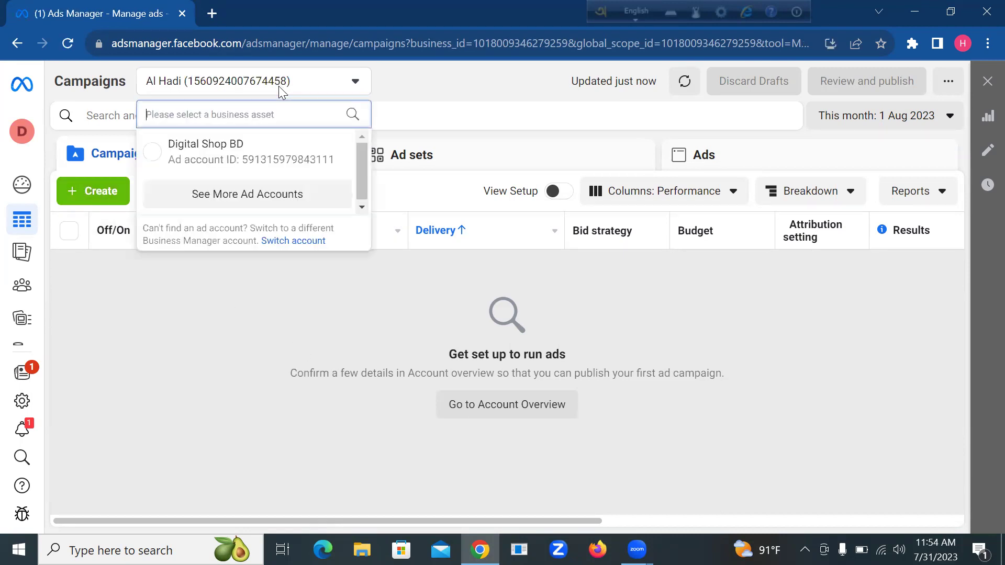
click(219, 194)
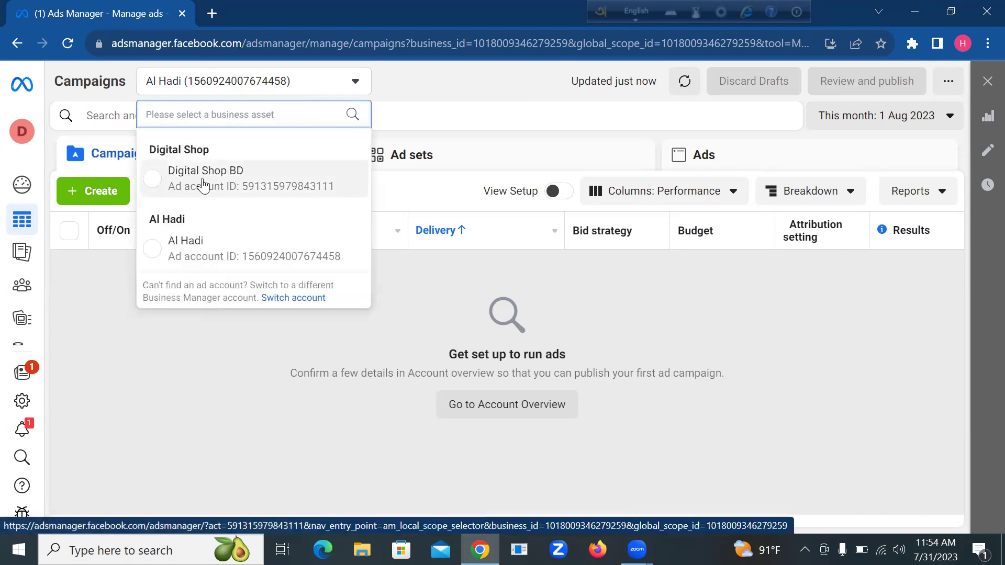
click(242, 164)
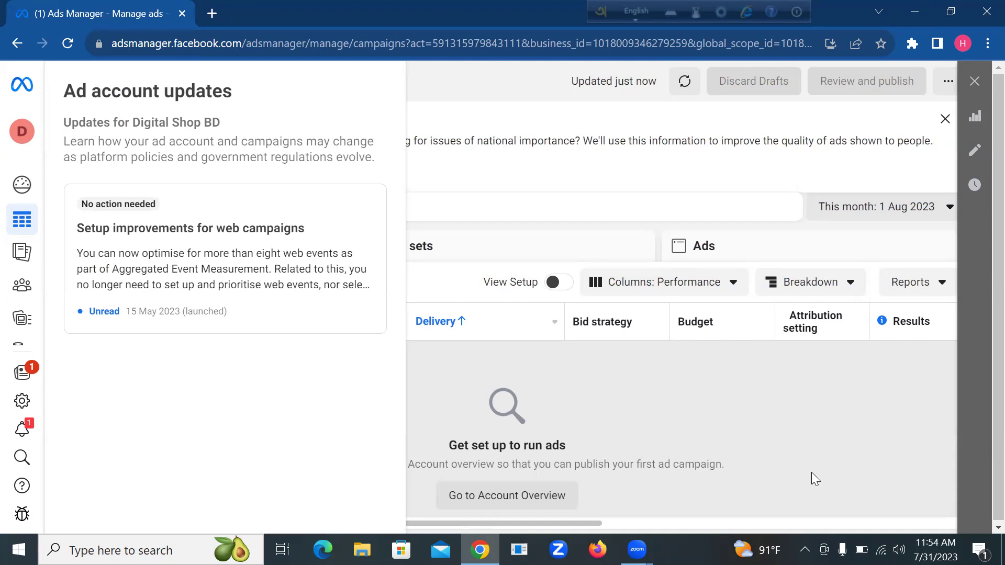
click(617, 390)
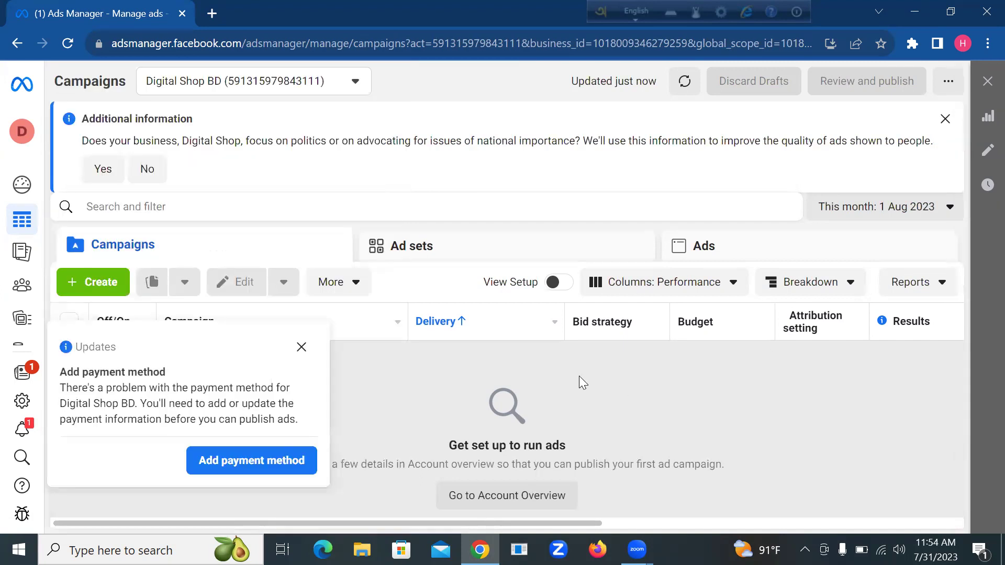
- Dismiss the payment notice, start a new campaign, and close the six-objectives announcement to review Sales through Awareness
click(301, 347)
click(90, 282)
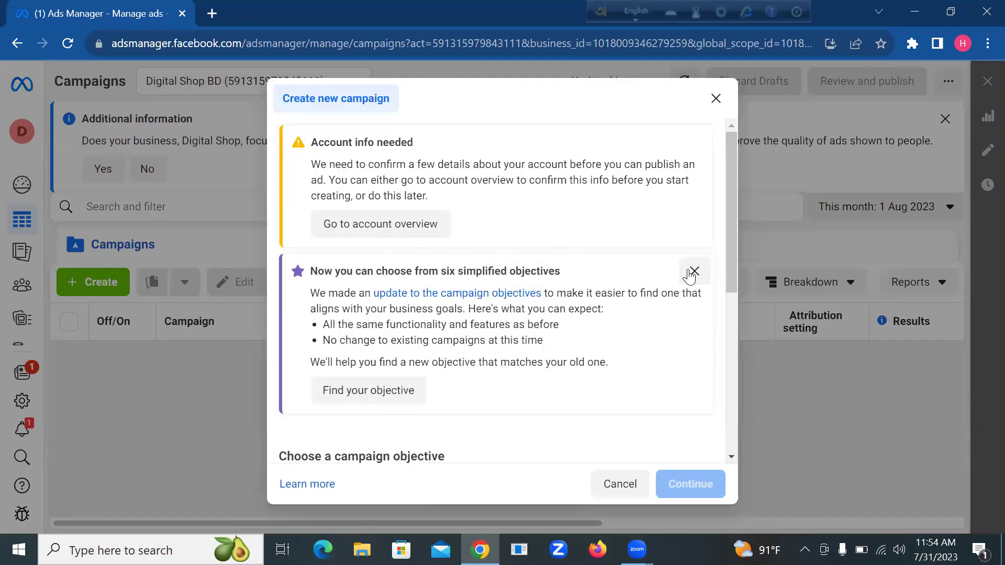
click(694, 271)
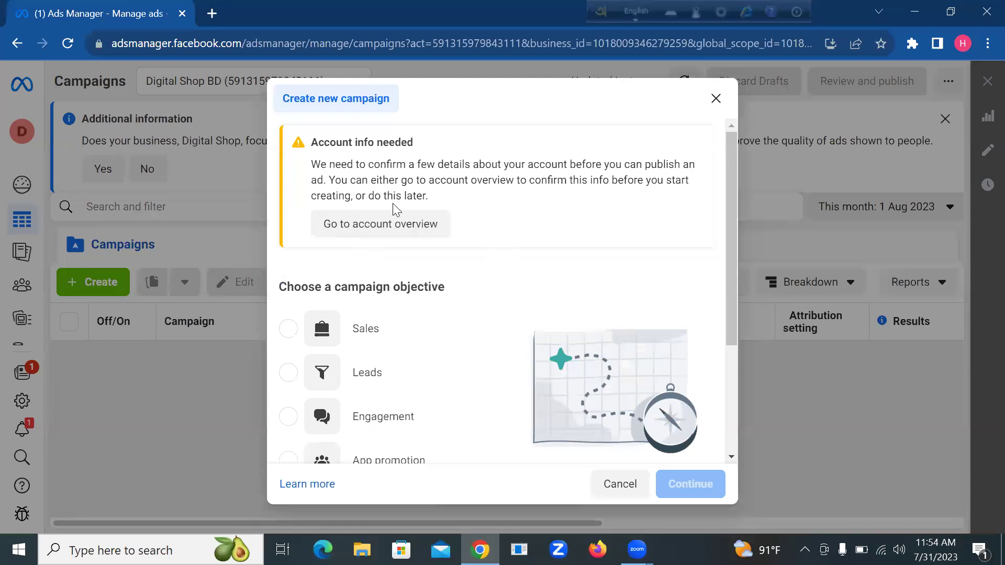
scroll(460, 341, down, 3)
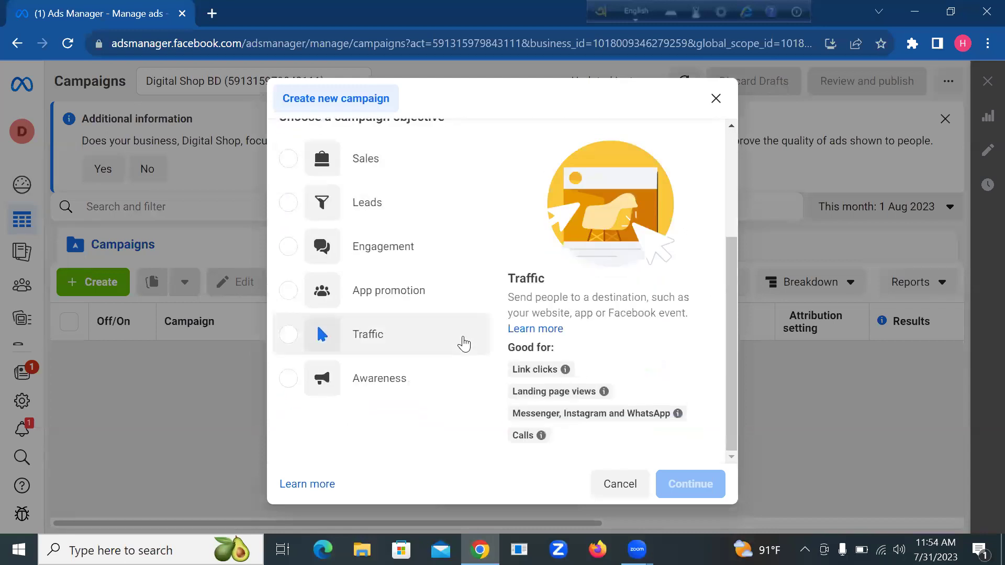
scroll(391, 373, up, 1)
scroll(391, 372, up, 3)
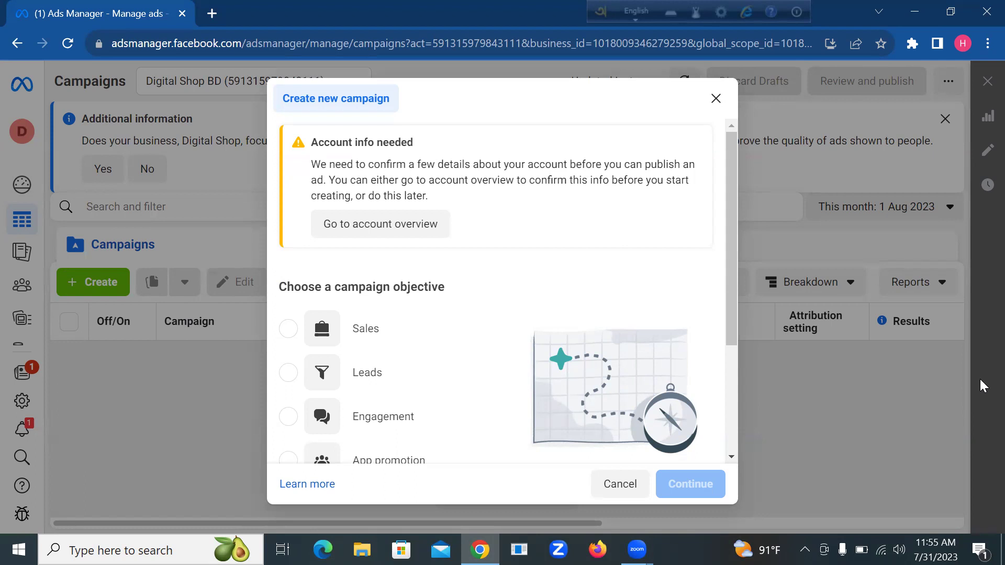
scroll(497, 415, down, 3)
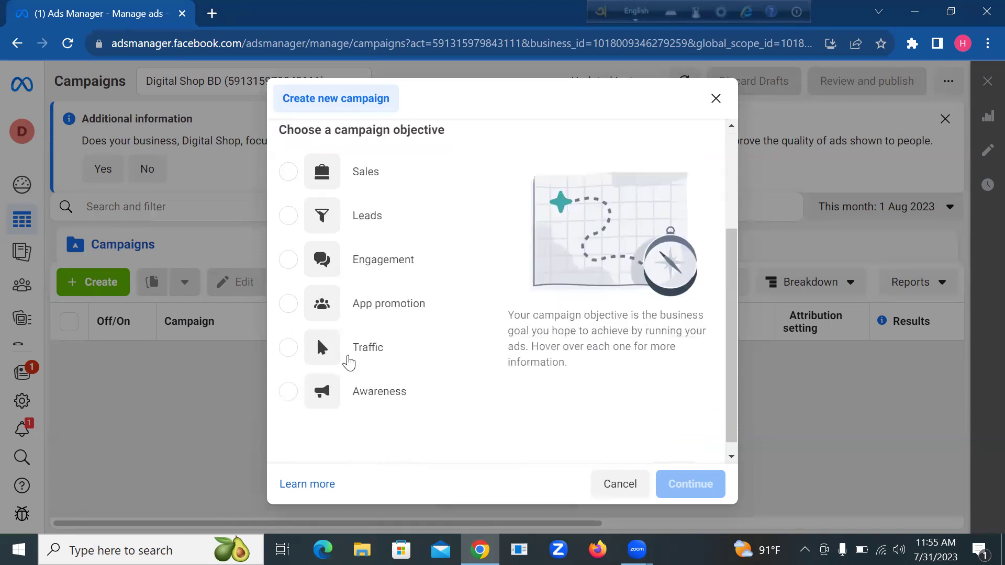
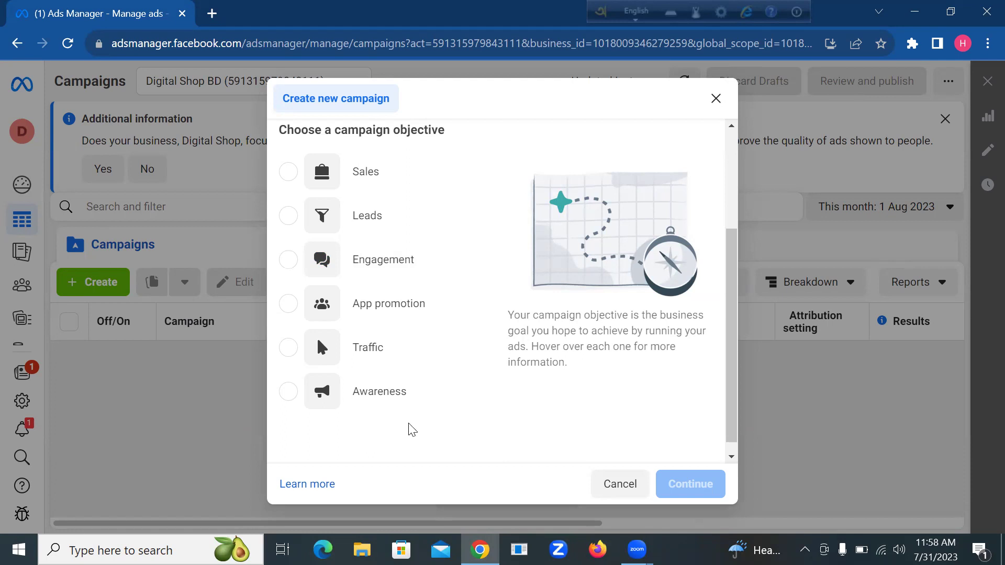
- Open a new browser tab next to the Ads Manager tab
mouse_move(325, 352)
click(212, 14)
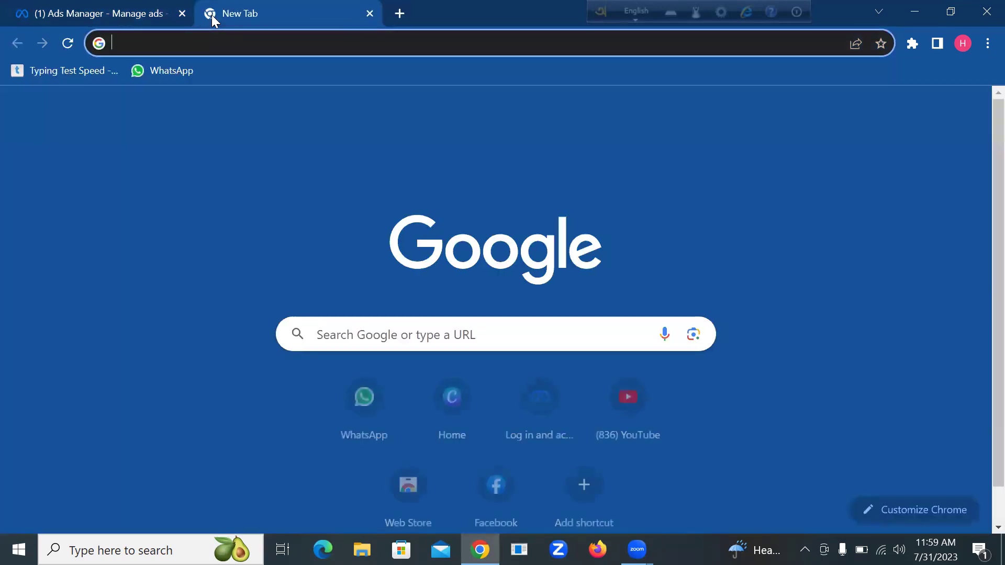
- Load Facebook from the New Tab shortcut and scroll the news feed to a sponsored post
click(499, 486)
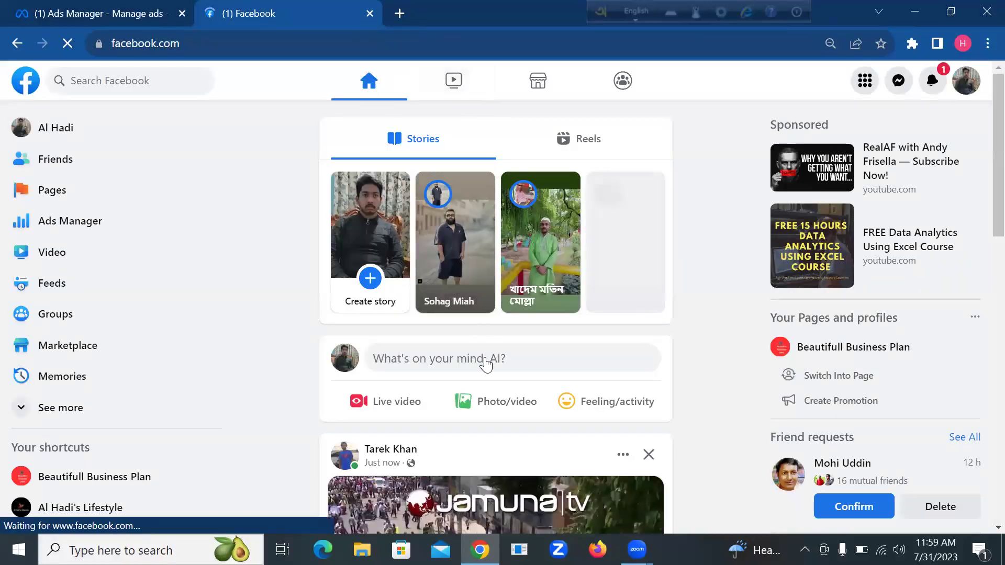
scroll(482, 359, down, 5)
scroll(487, 361, down, 2)
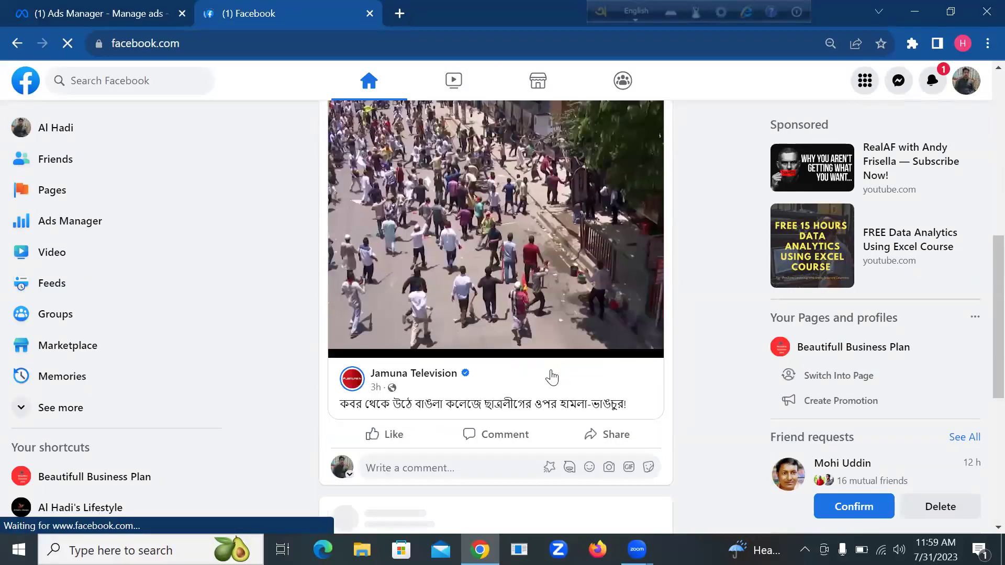
scroll(492, 374, down, 4)
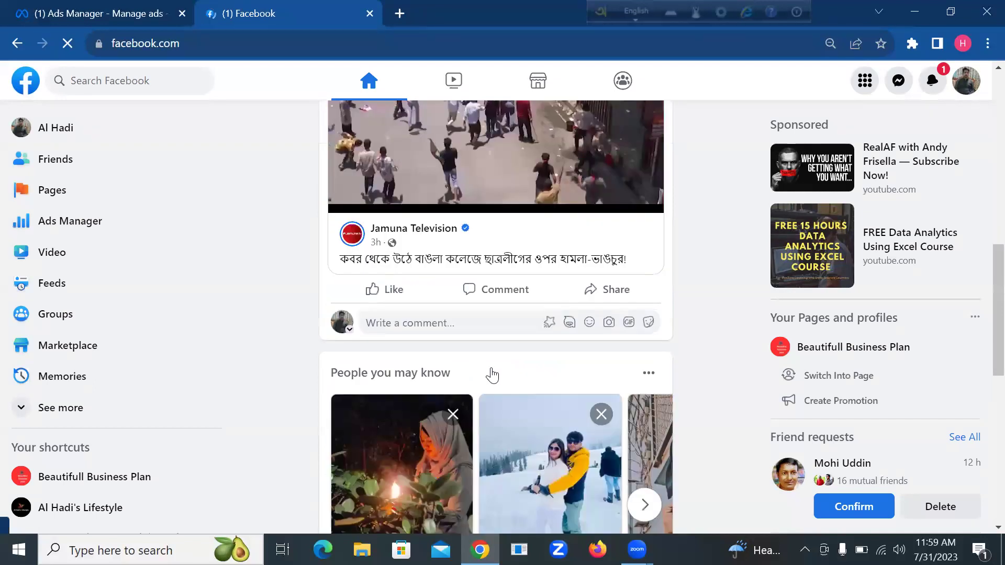
scroll(529, 376, down, 4)
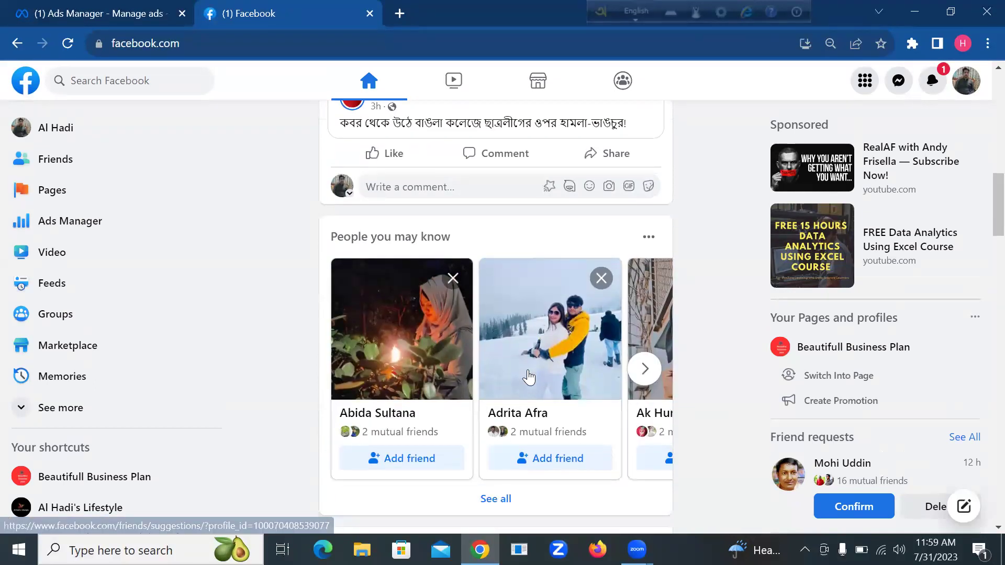
scroll(529, 375, down, 4)
scroll(529, 376, down, 5)
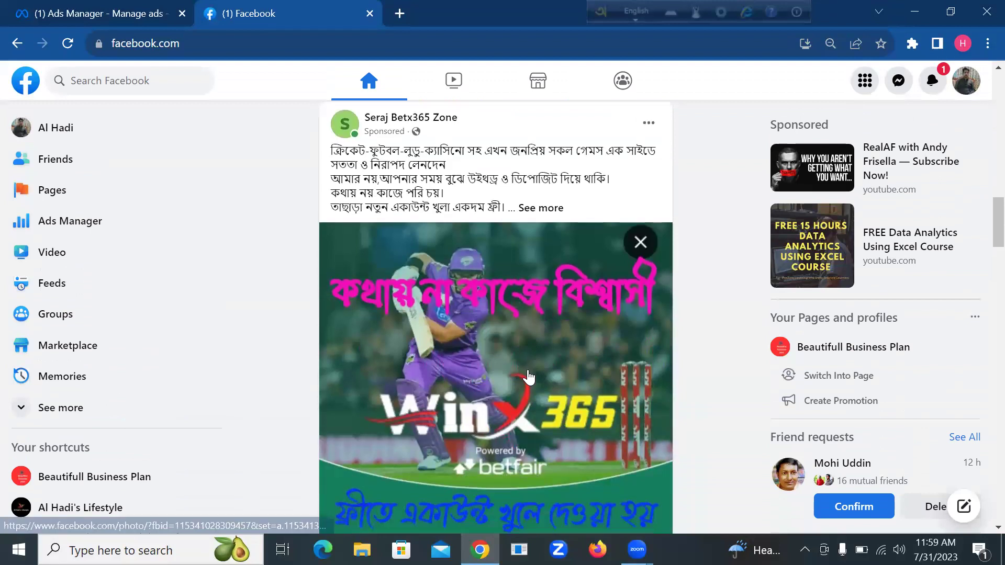
scroll(529, 376, down, 4)
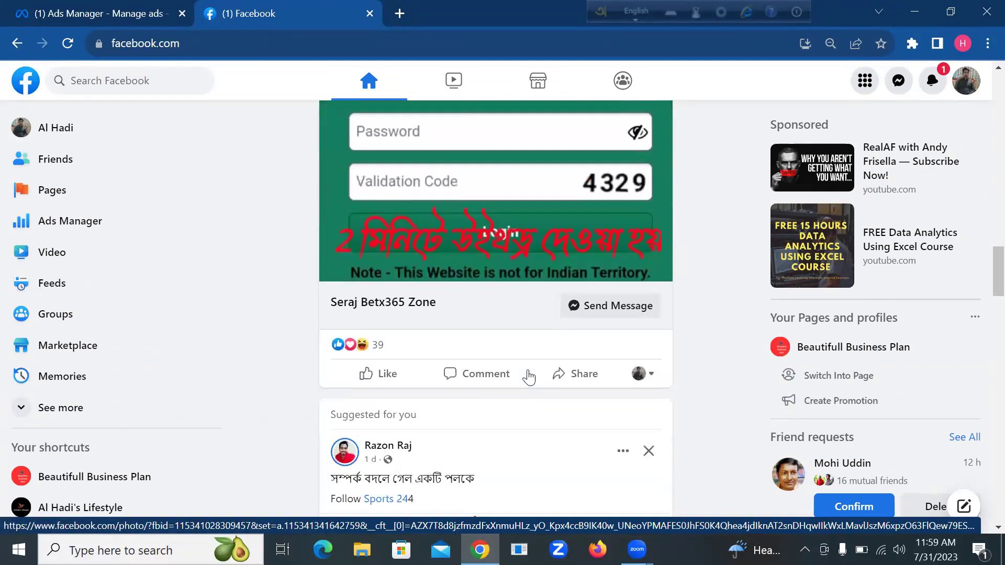
scroll(529, 376, down, 4)
scroll(529, 376, down, 1)
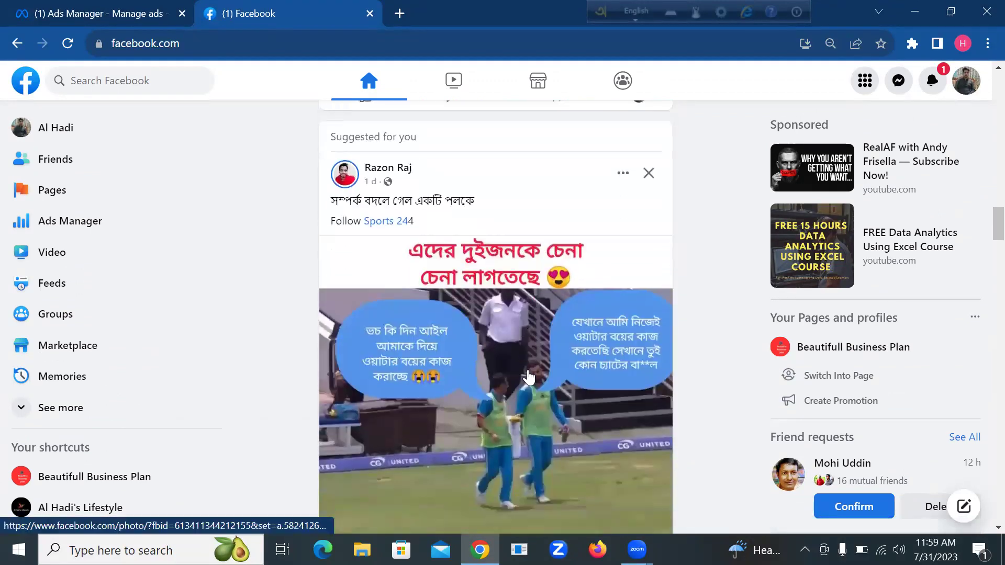
scroll(529, 375, down, 5)
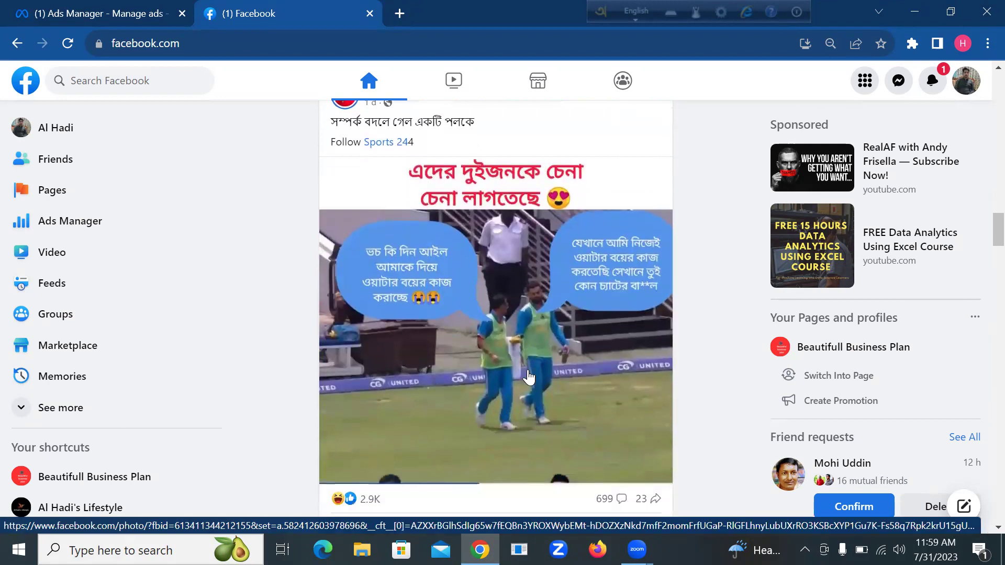
scroll(529, 375, down, 5)
scroll(528, 376, down, 8)
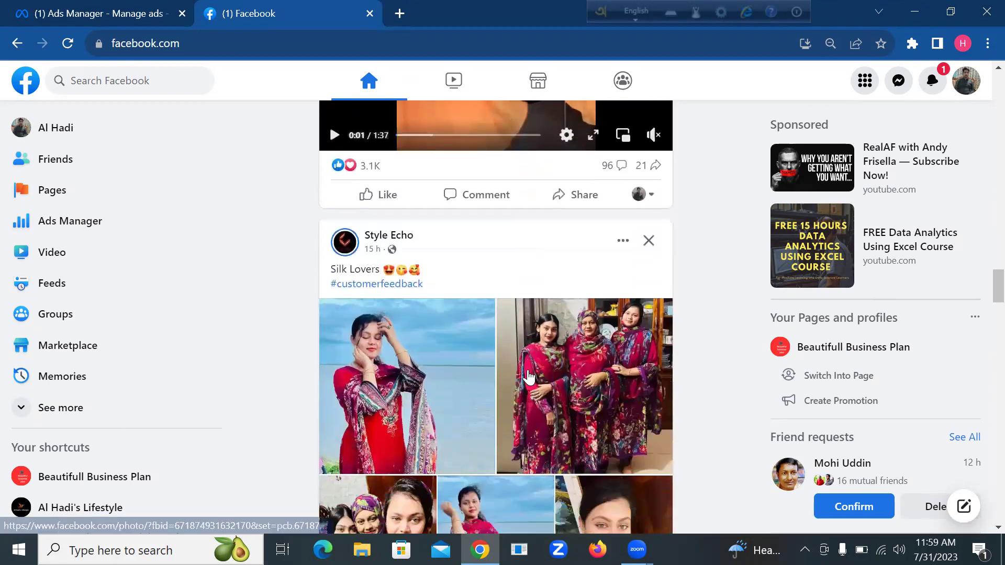
scroll(529, 375, down, 1)
scroll(528, 376, down, 11)
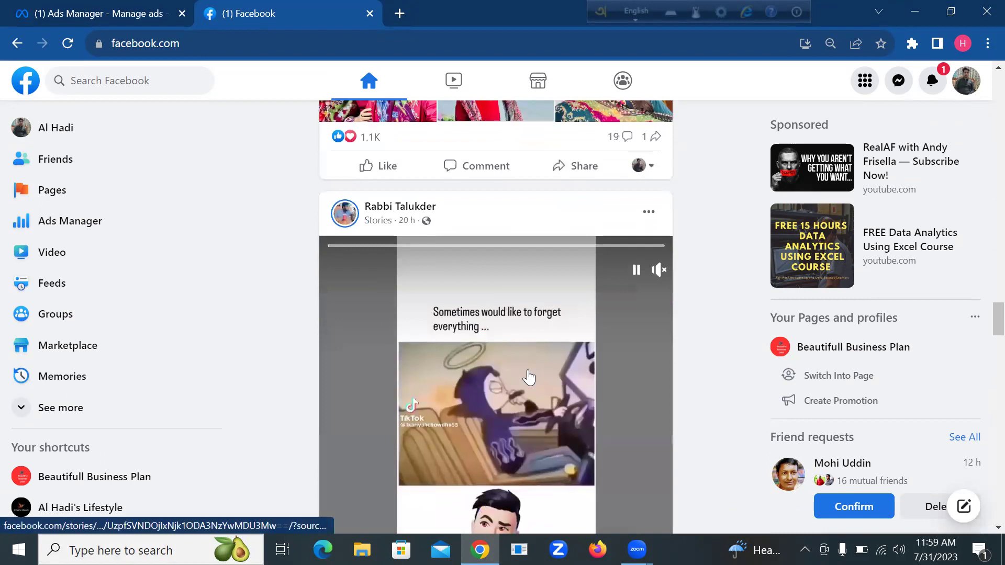
scroll(529, 377, down, 16)
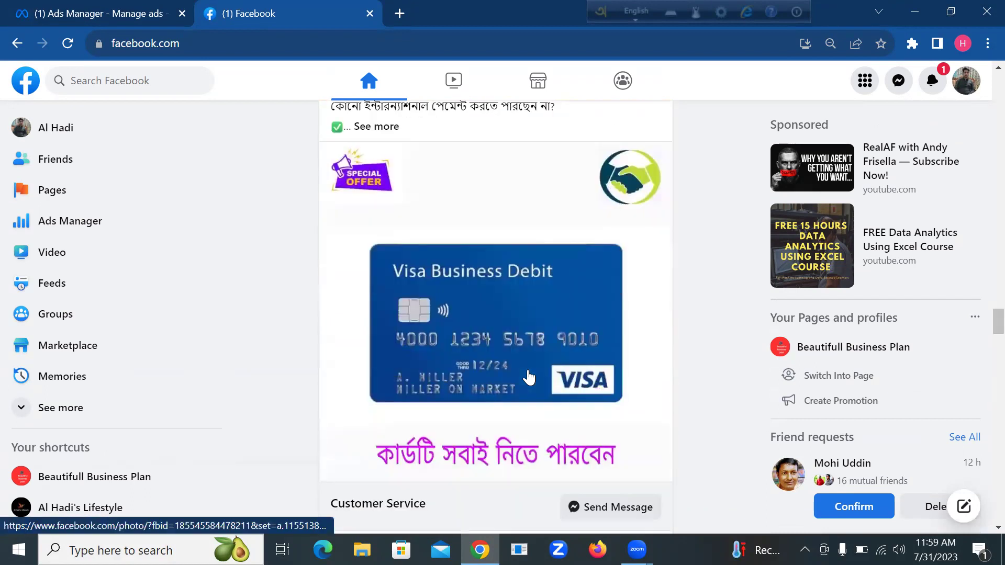
scroll(528, 376, up, 4)
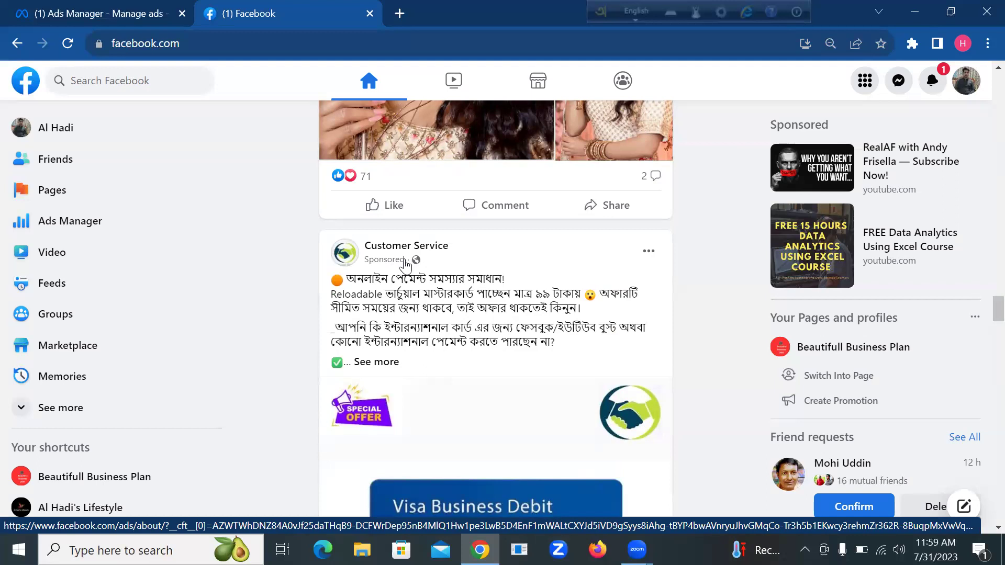
- Scroll to the Manfare Premium Edition T-shirt ad and follow its shop link
scroll(435, 283, down, 4)
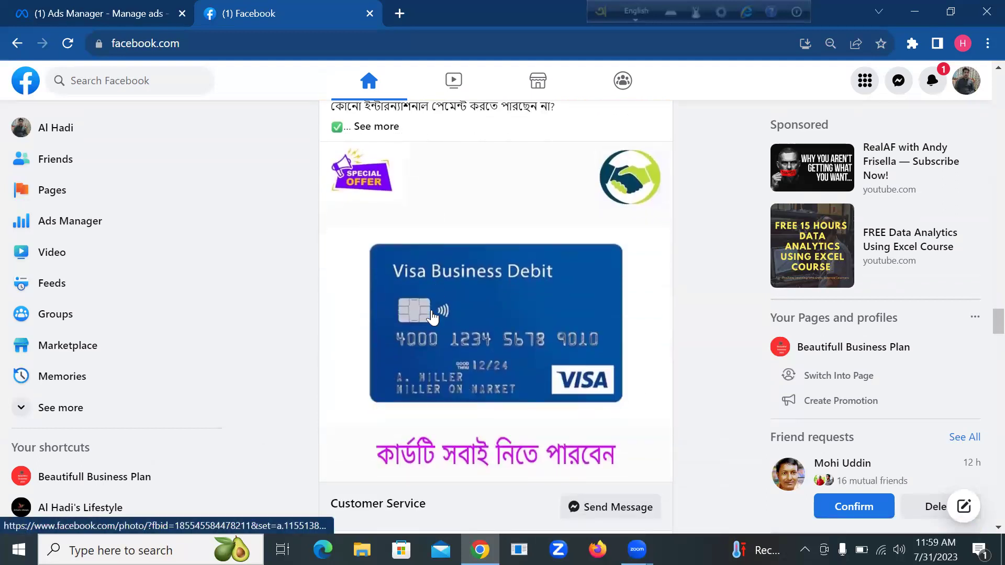
scroll(507, 399, down, 2)
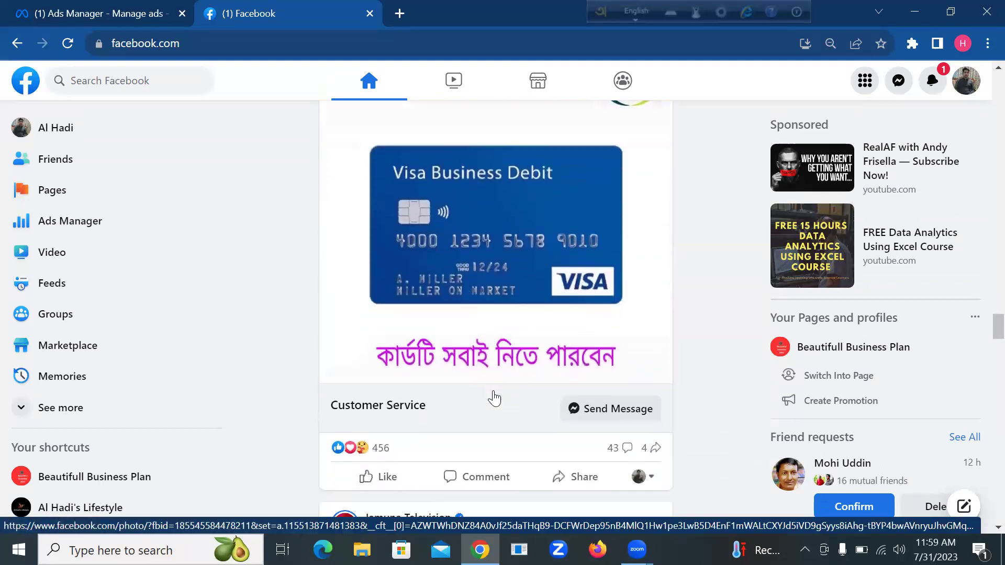
scroll(495, 399, down, 5)
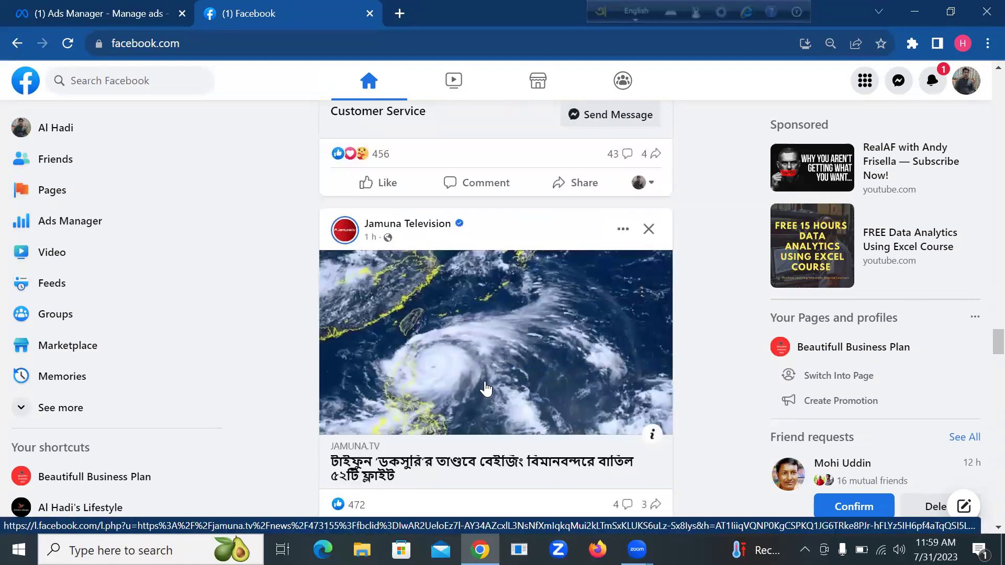
scroll(486, 388, down, 10)
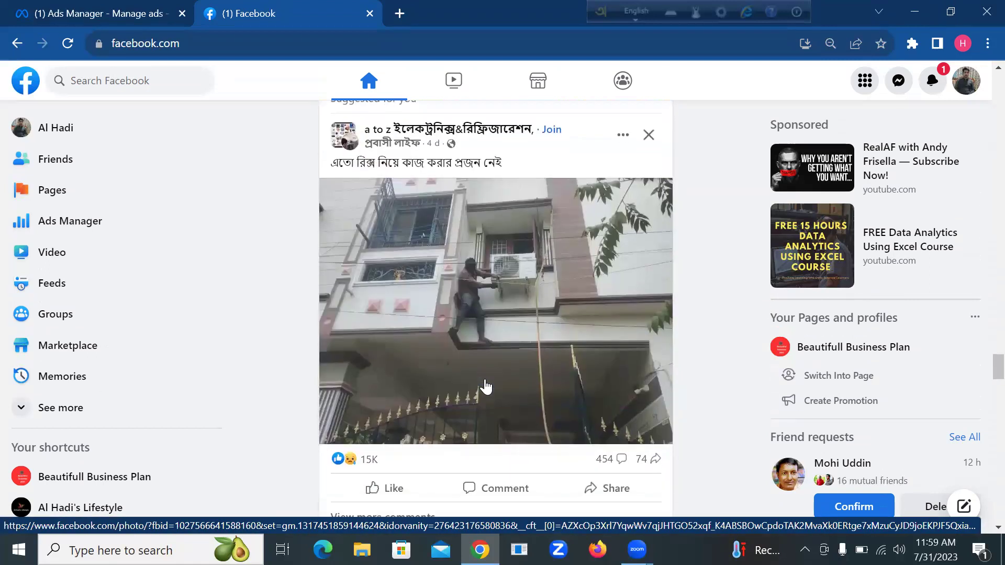
scroll(486, 387, down, 4)
scroll(485, 387, up, 4)
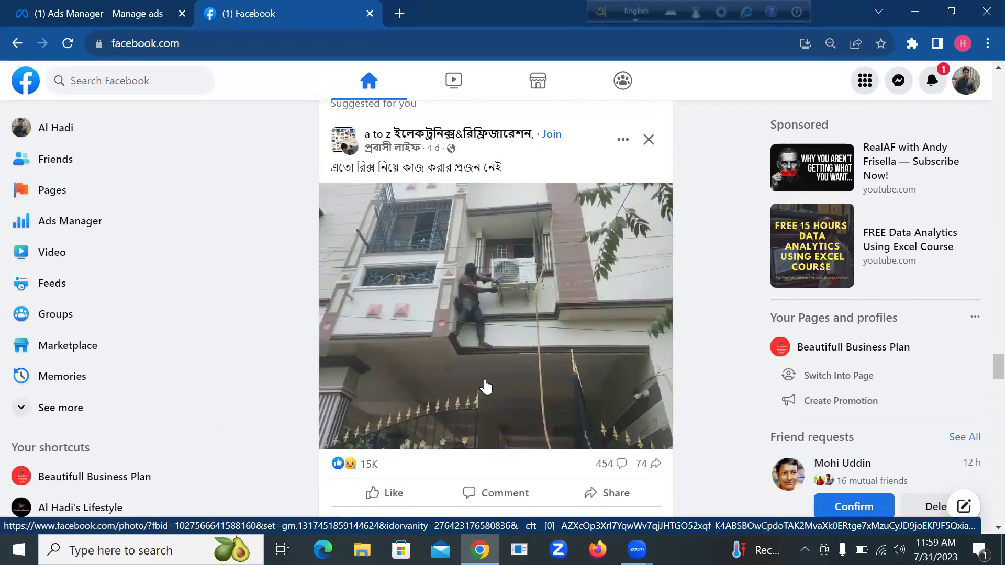
scroll(486, 387, down, 5)
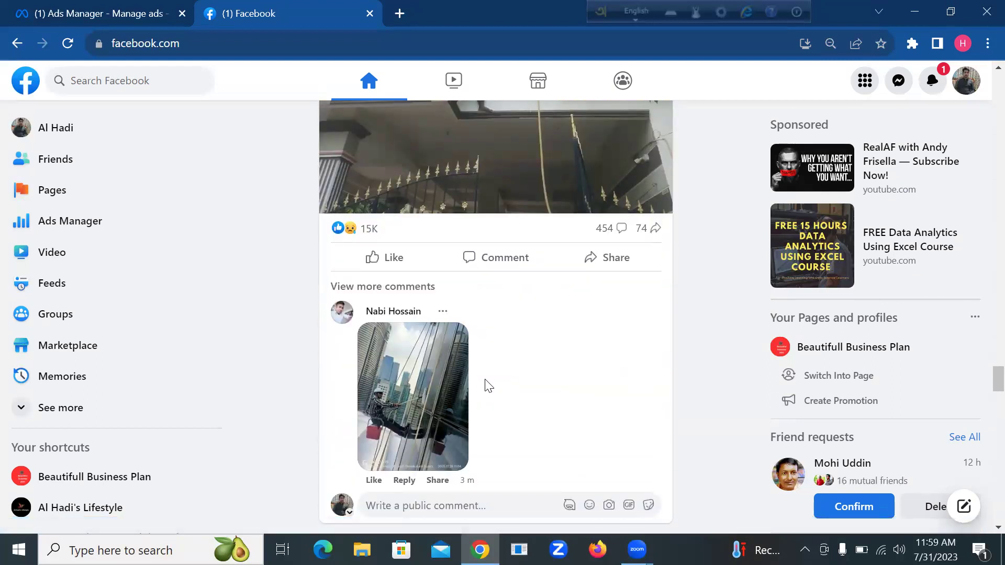
scroll(488, 386, down, 2)
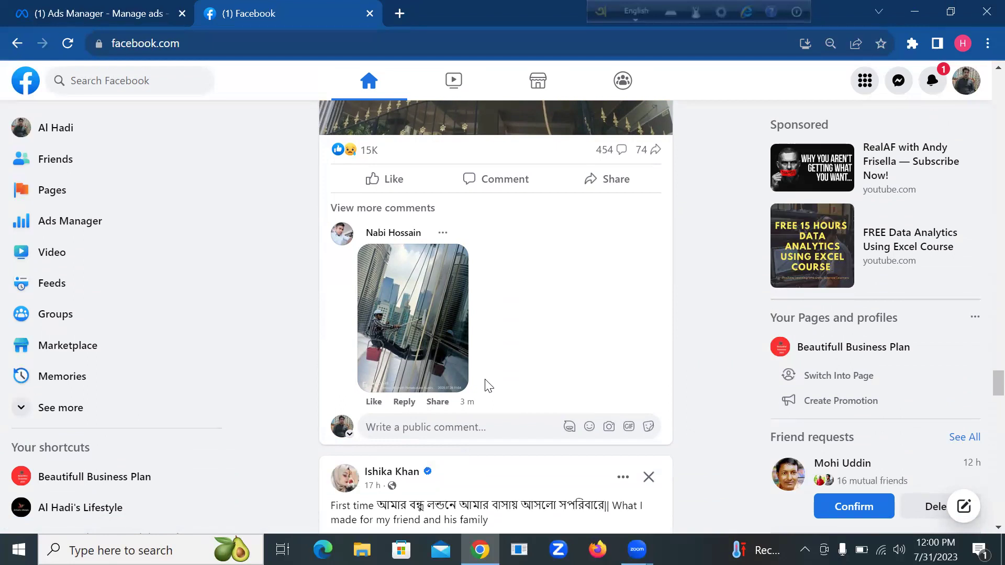
scroll(488, 385, down, 3)
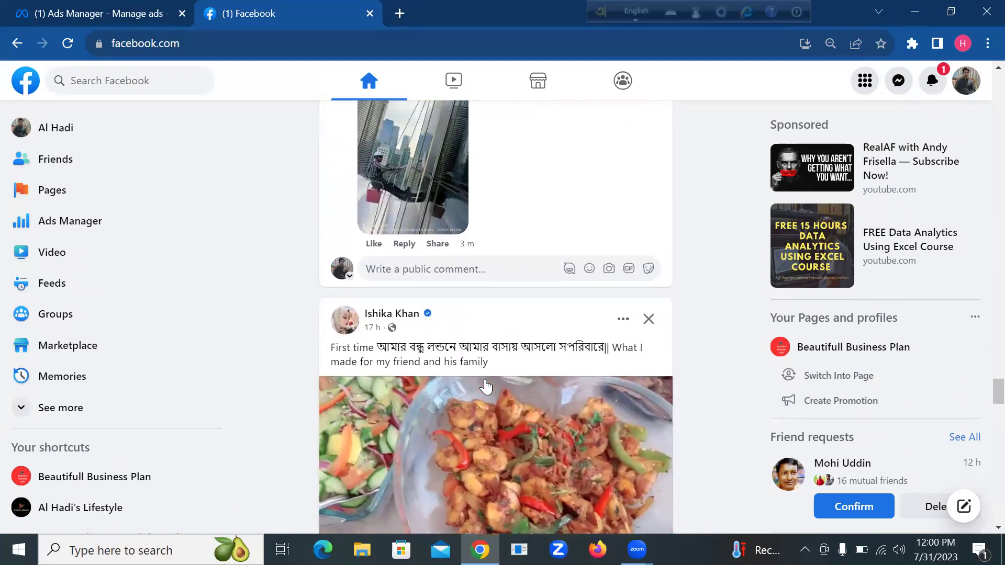
scroll(485, 387, down, 5)
scroll(486, 387, down, 5)
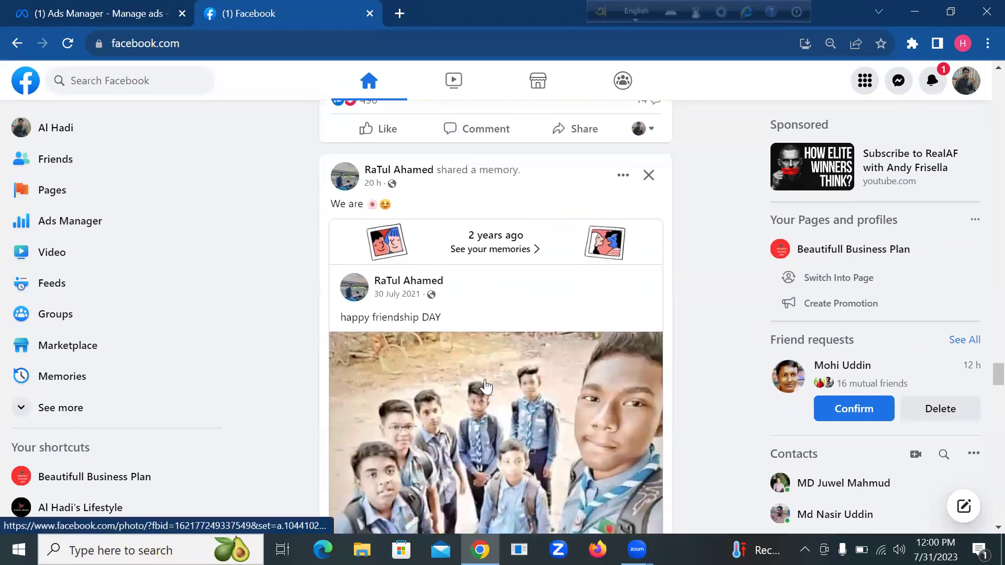
scroll(485, 387, down, 7)
scroll(485, 387, down, 13)
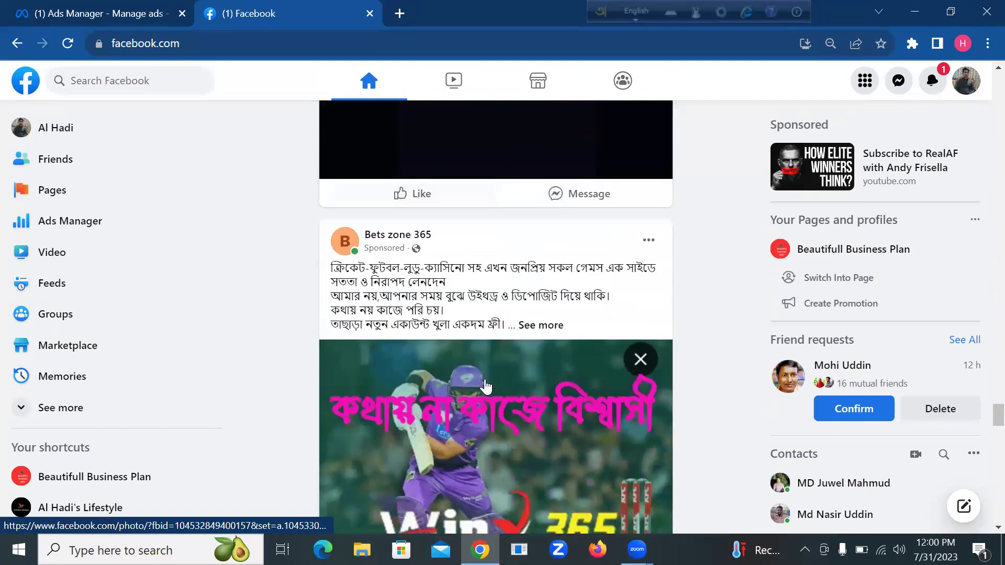
scroll(485, 387, down, 3)
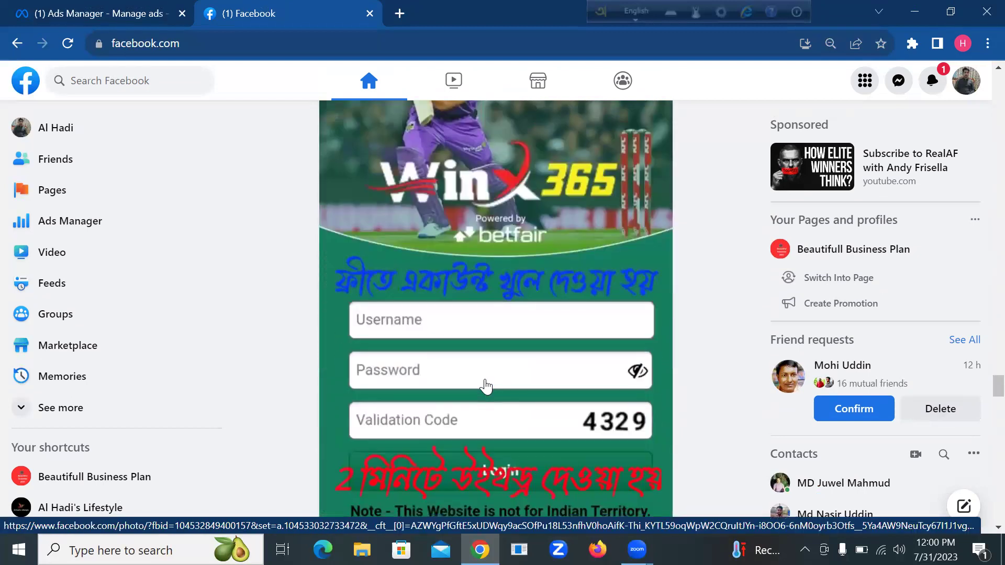
scroll(486, 386, down, 3)
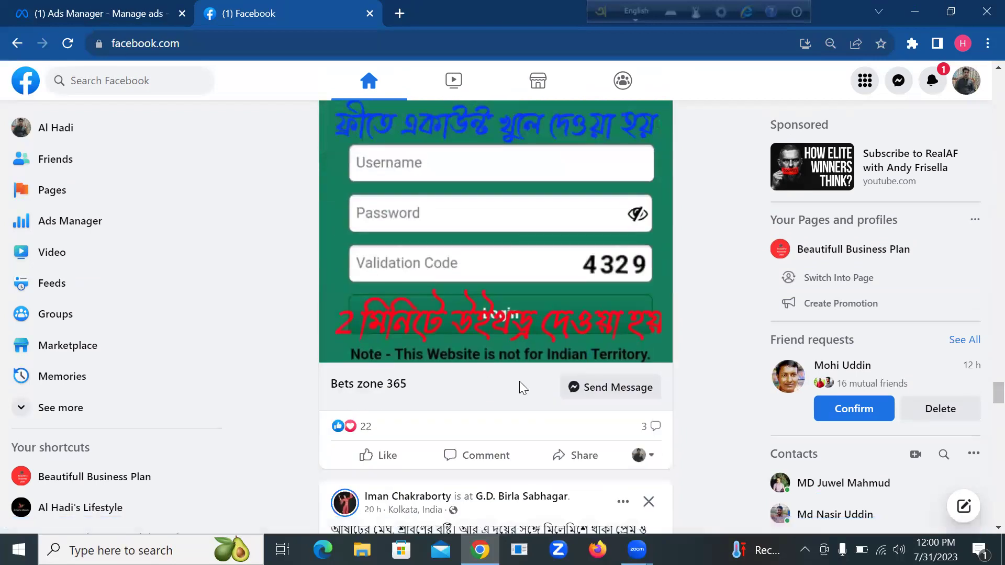
scroll(511, 397, down, 15)
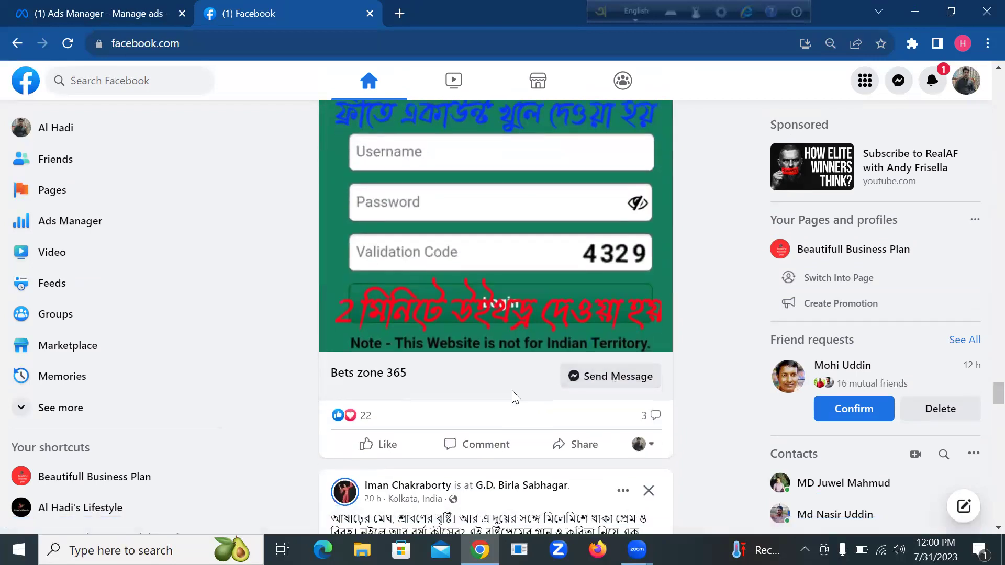
scroll(512, 398, down, 6)
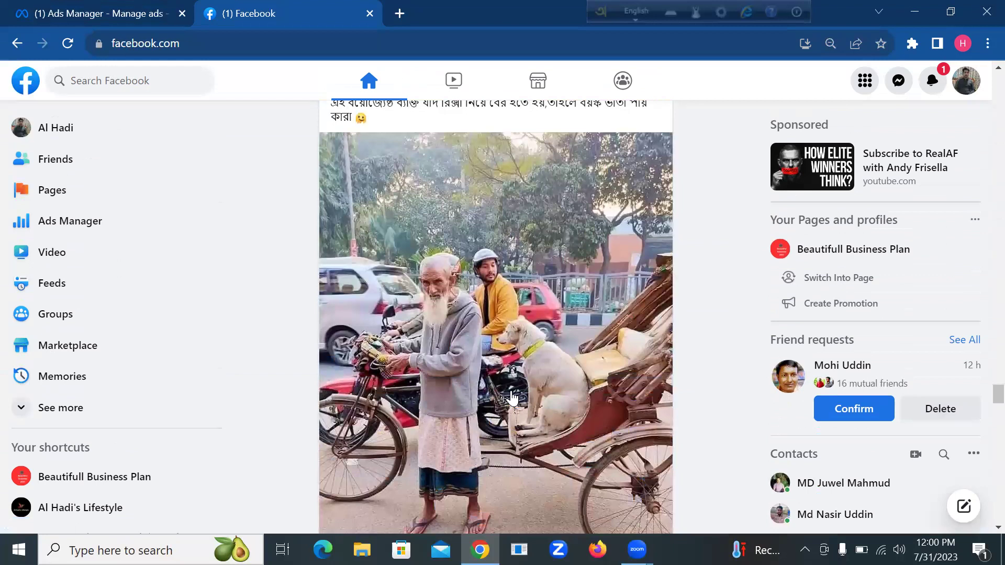
scroll(512, 398, down, 9)
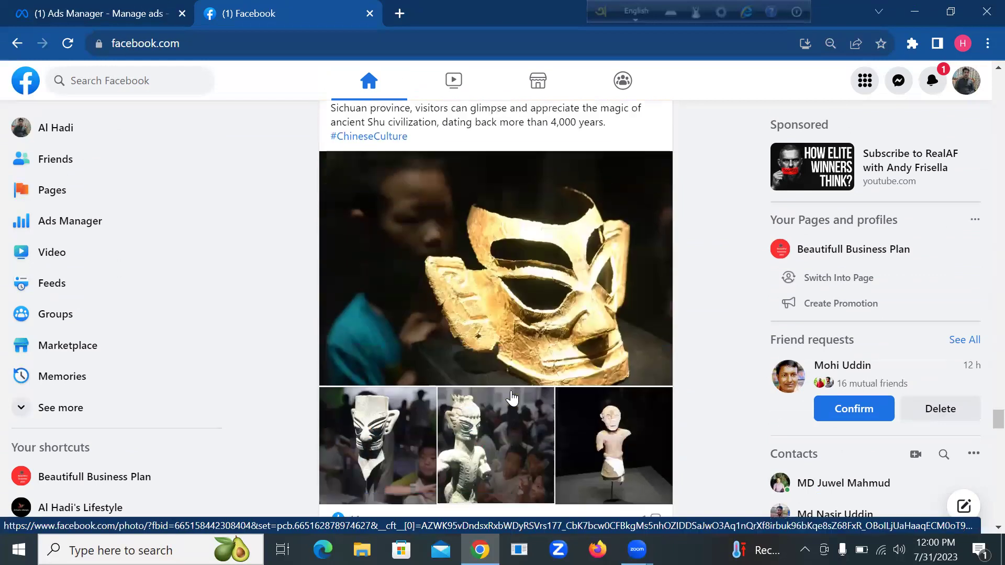
scroll(512, 399, down, 3)
scroll(512, 398, down, 15)
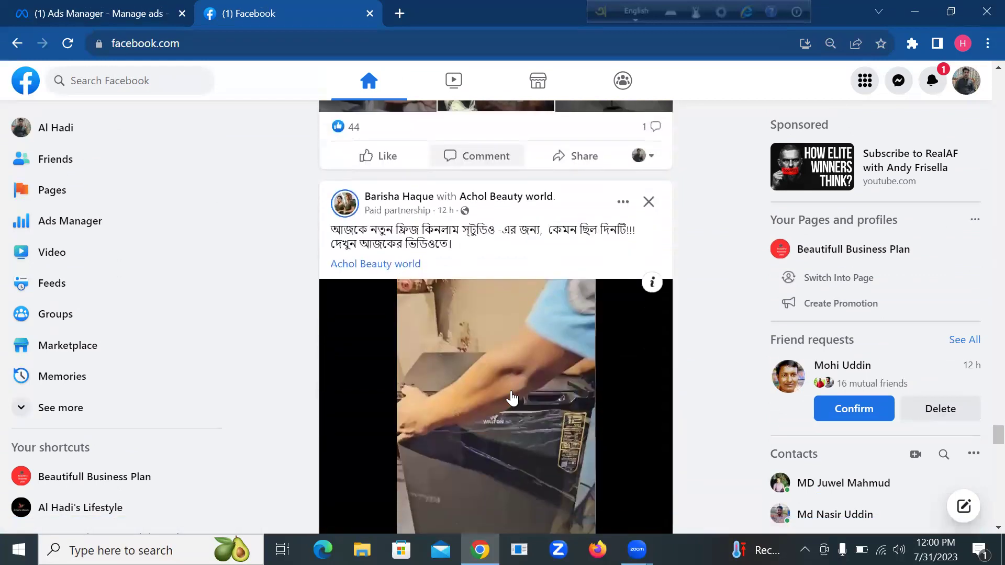
scroll(512, 397, down, 9)
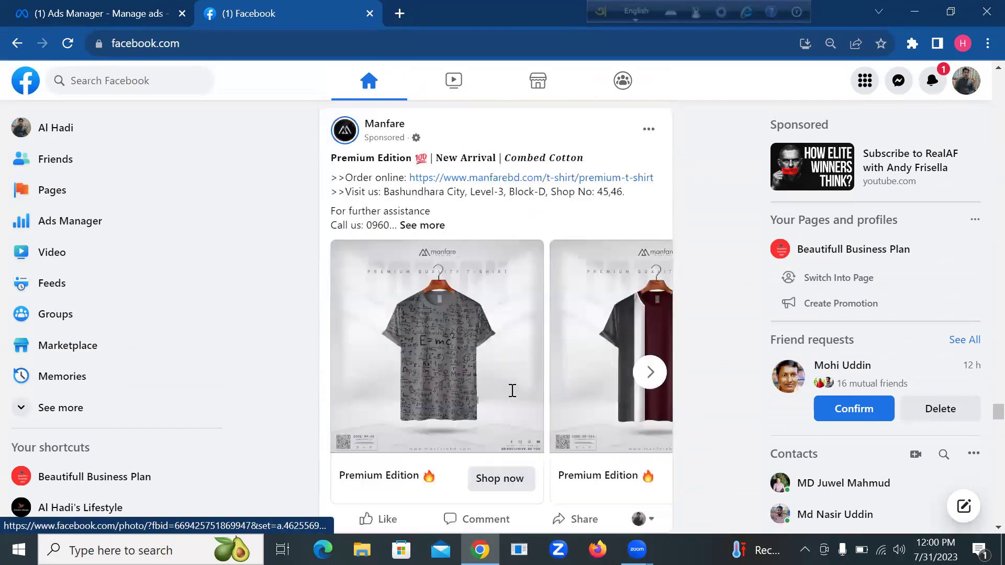
scroll(512, 397, down, 2)
scroll(513, 395, up, 5)
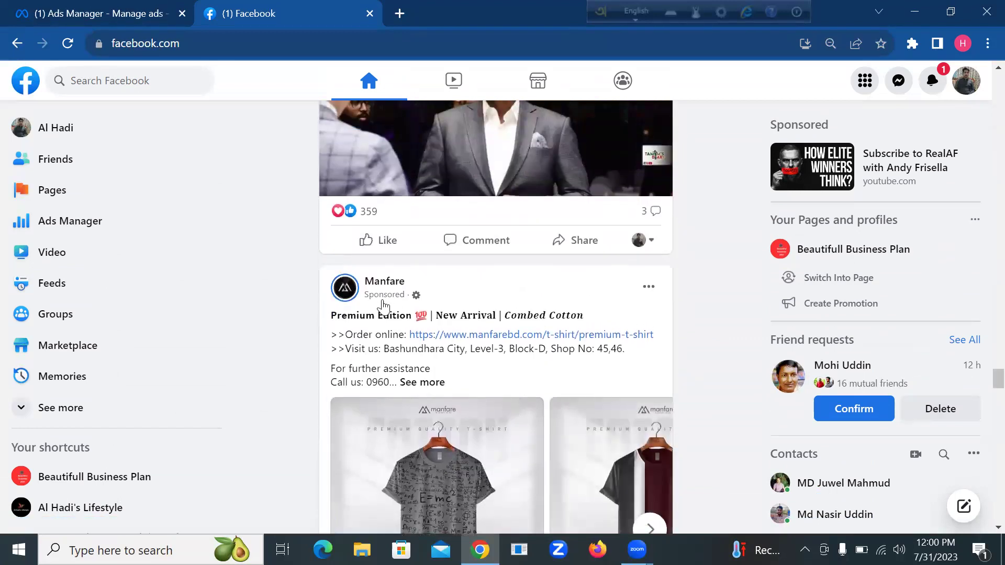
scroll(468, 349, down, 2)
scroll(467, 349, down, 5)
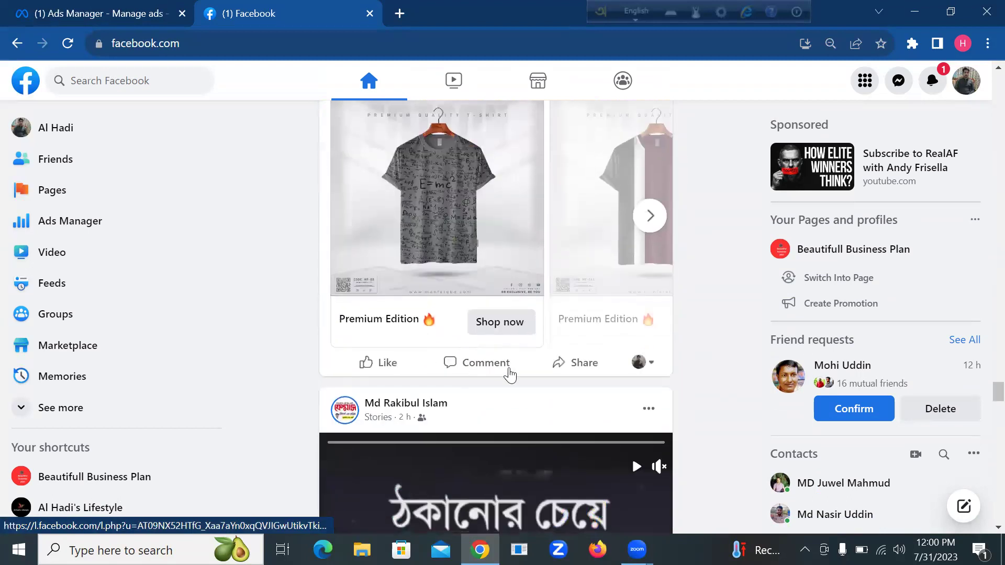
click(490, 327)
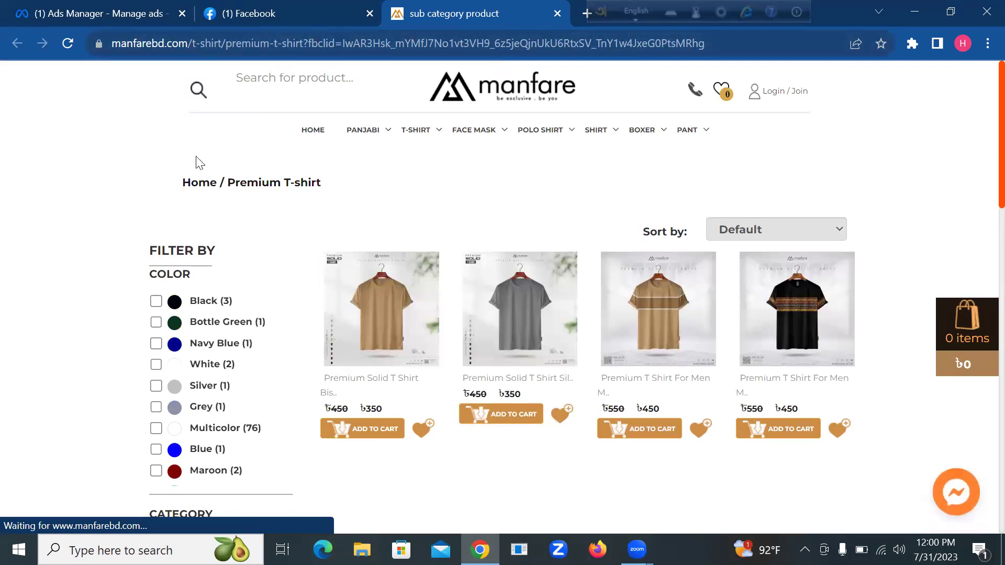
- Return to the Ads Manager tab showing the campaign objective list
click(119, 20)
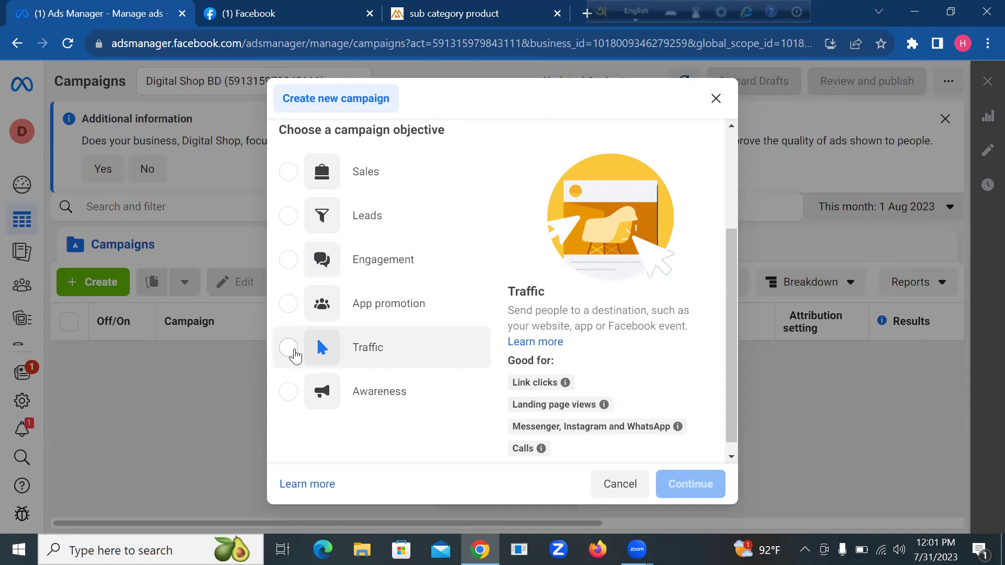
scroll(471, 345, up, 1)
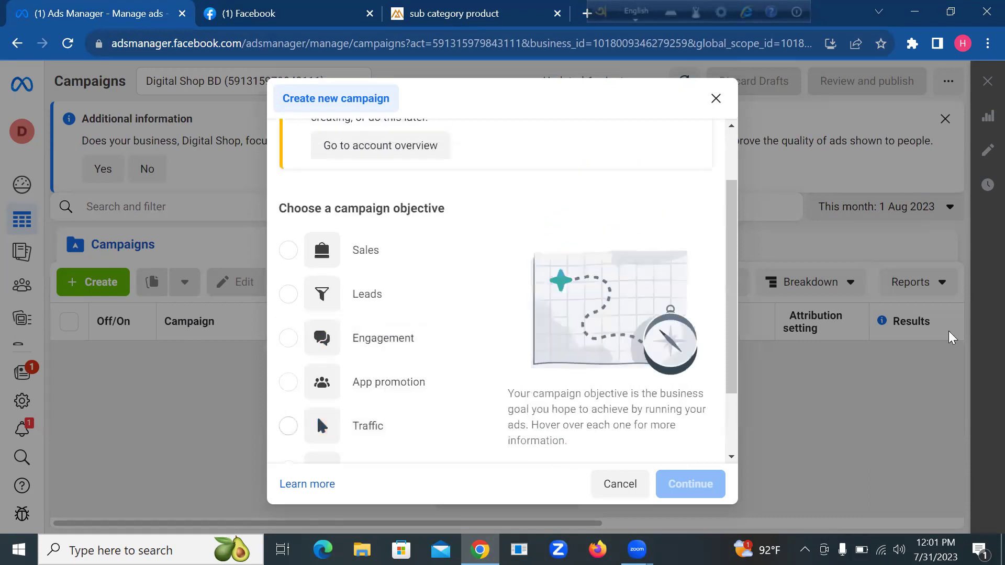
scroll(306, 445, down, 1)
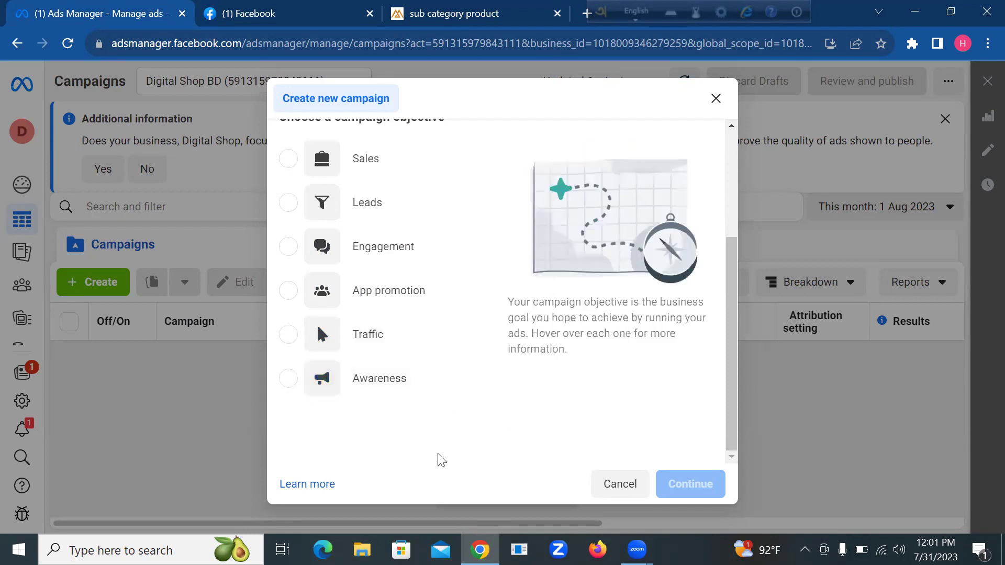
scroll(405, 414, up, 2)
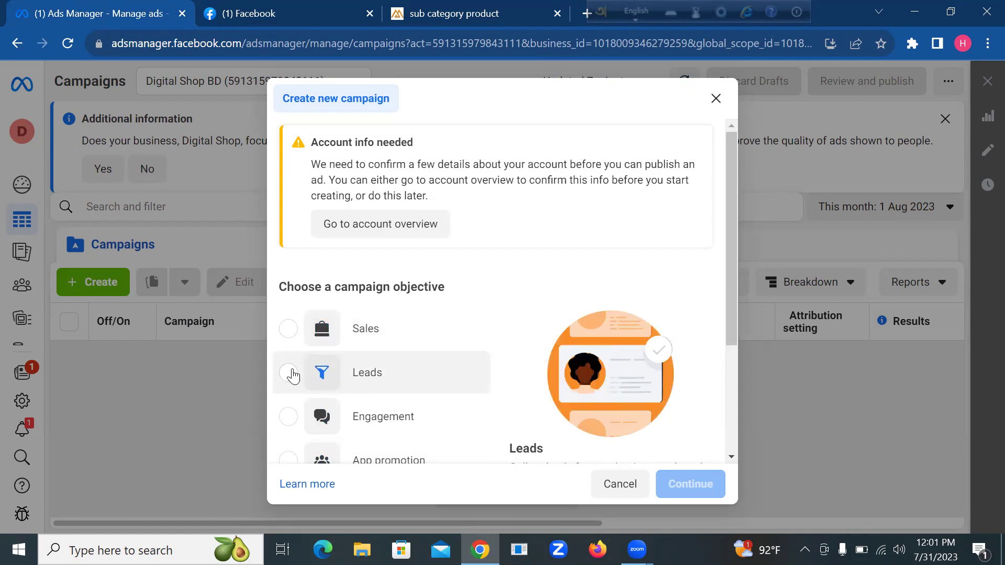
scroll(382, 375, down, 1)
scroll(367, 377, down, 2)
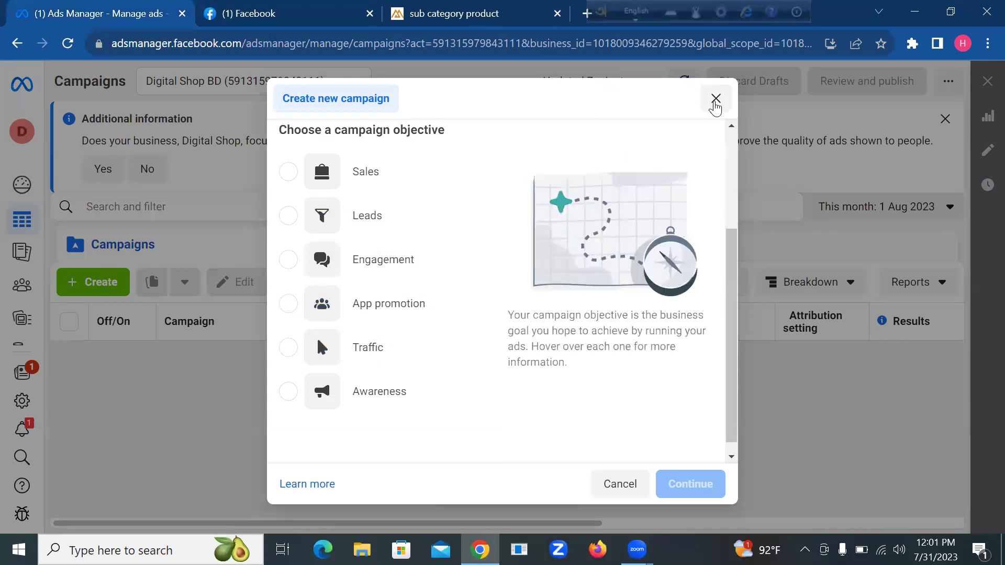
- Close the campaign dialog, go to Account Quality via All tools, and select the access-reinstated heading
click(715, 99)
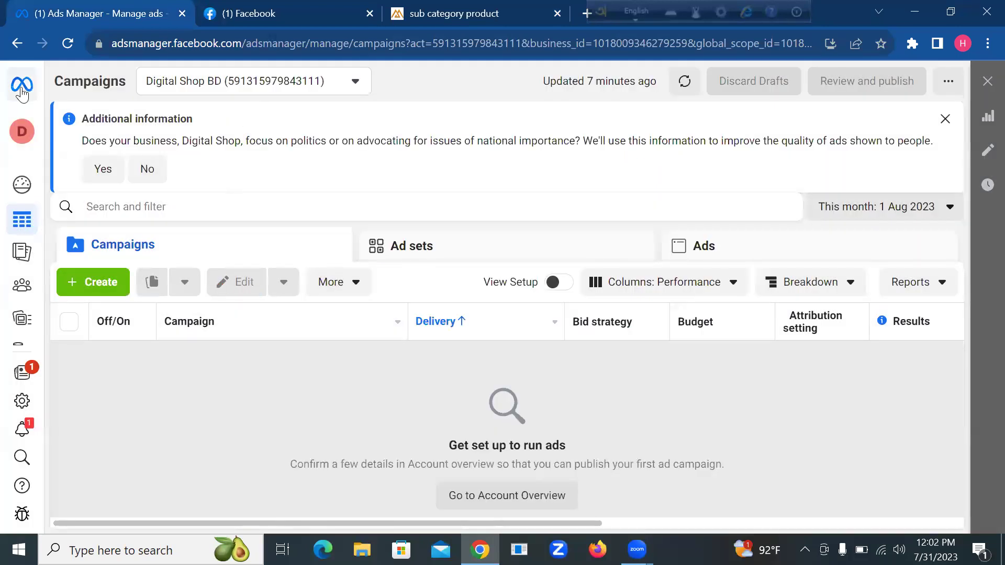
mouse_move(19, 432)
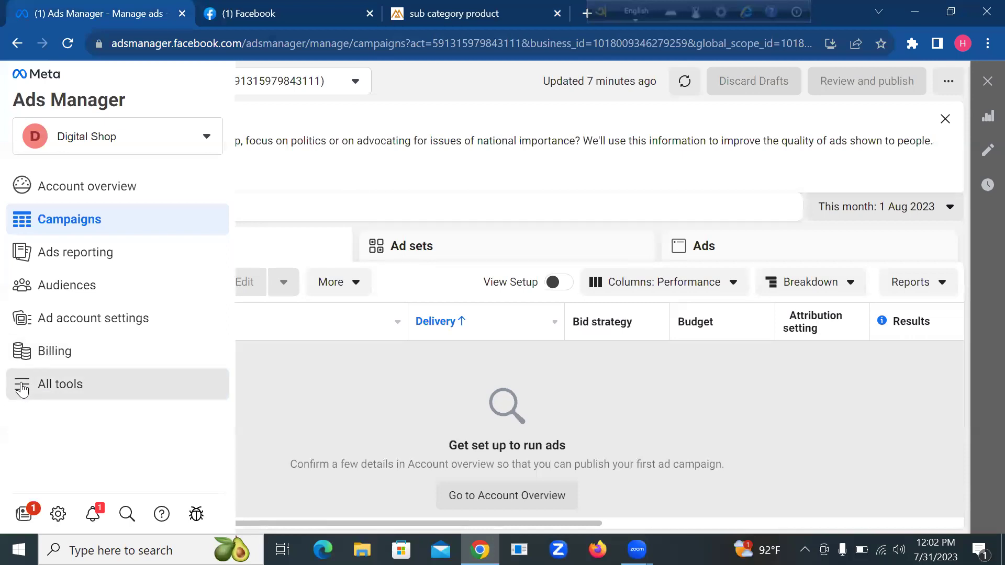
click(22, 387)
click(399, 188)
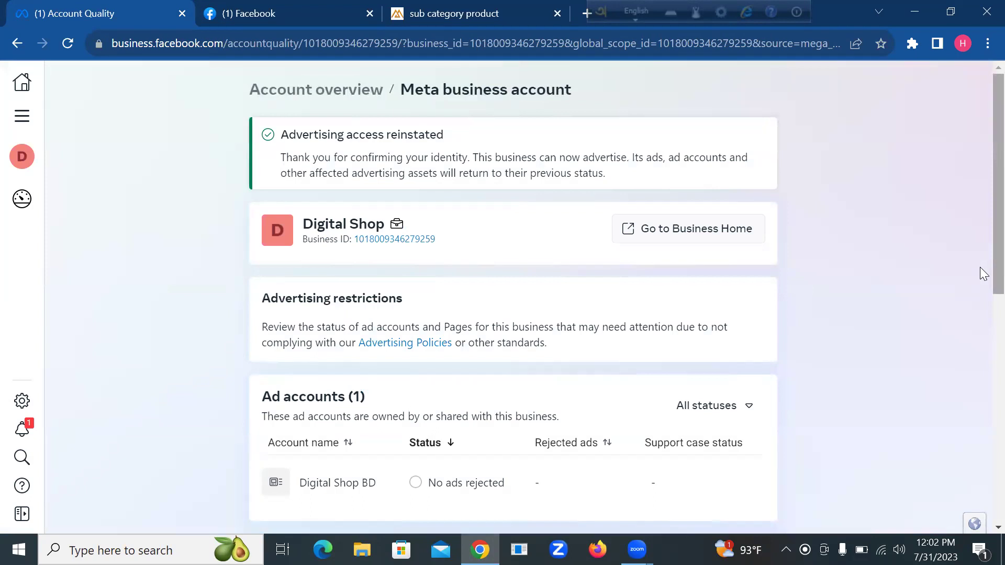
drag(280, 135, 447, 139)
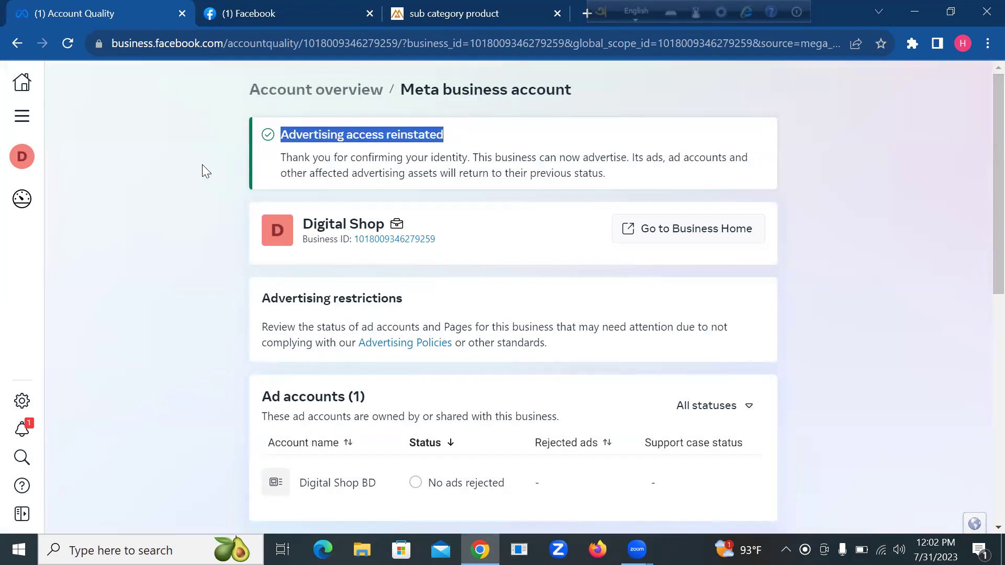
click(321, 141)
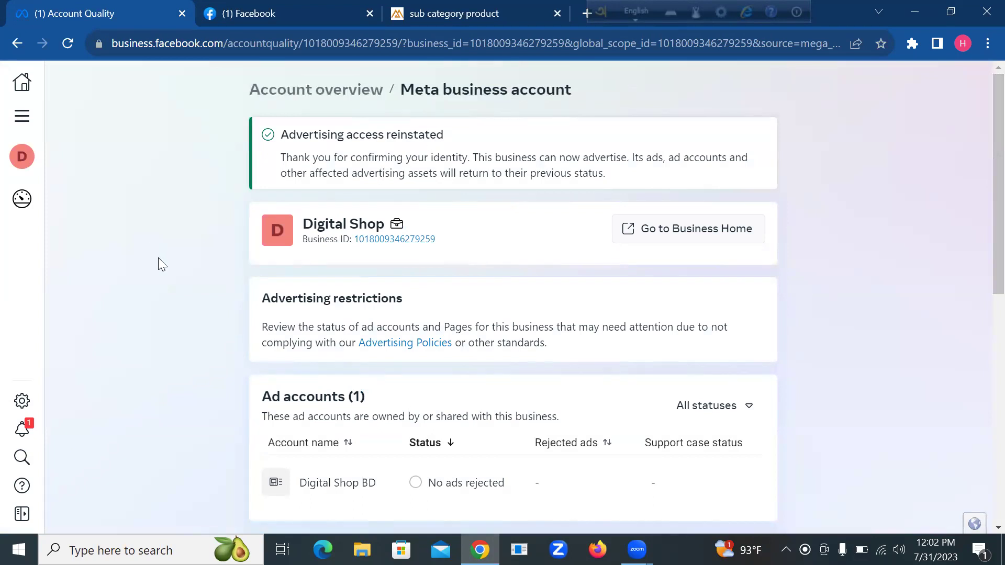
scroll(421, 386, down, 2)
scroll(277, 124, up, 2)
scroll(406, 373, down, 9)
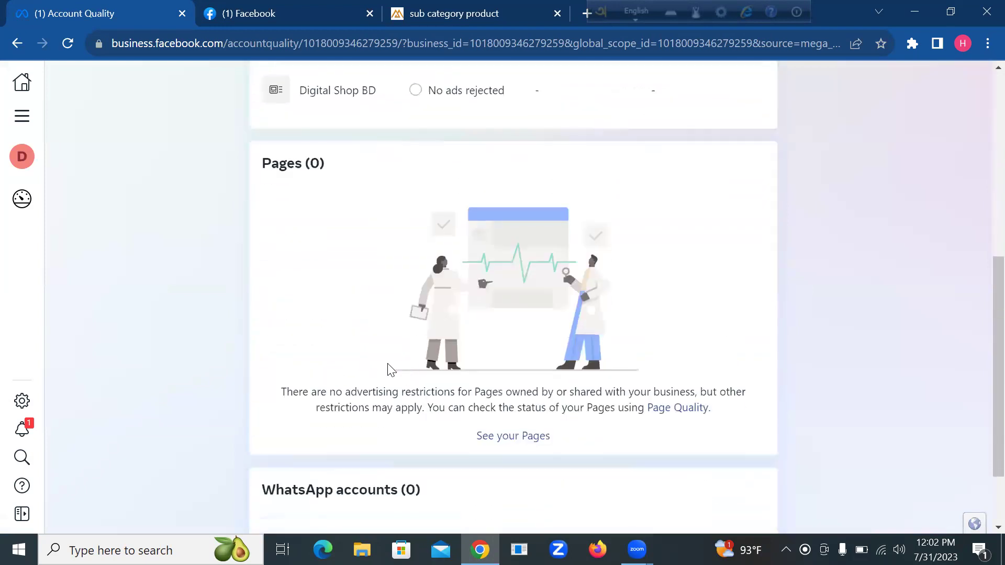
scroll(377, 381, up, 10)
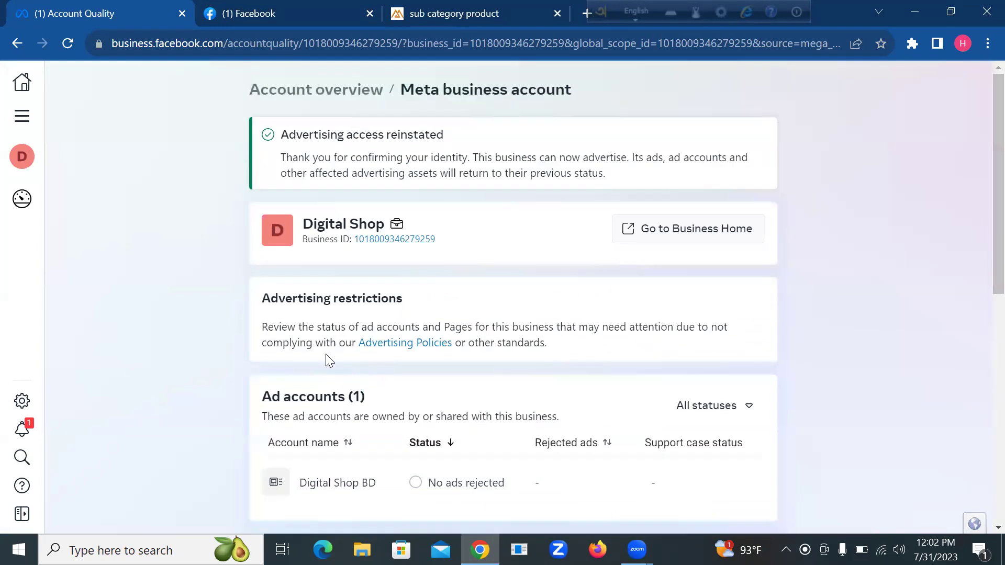
click(21, 116)
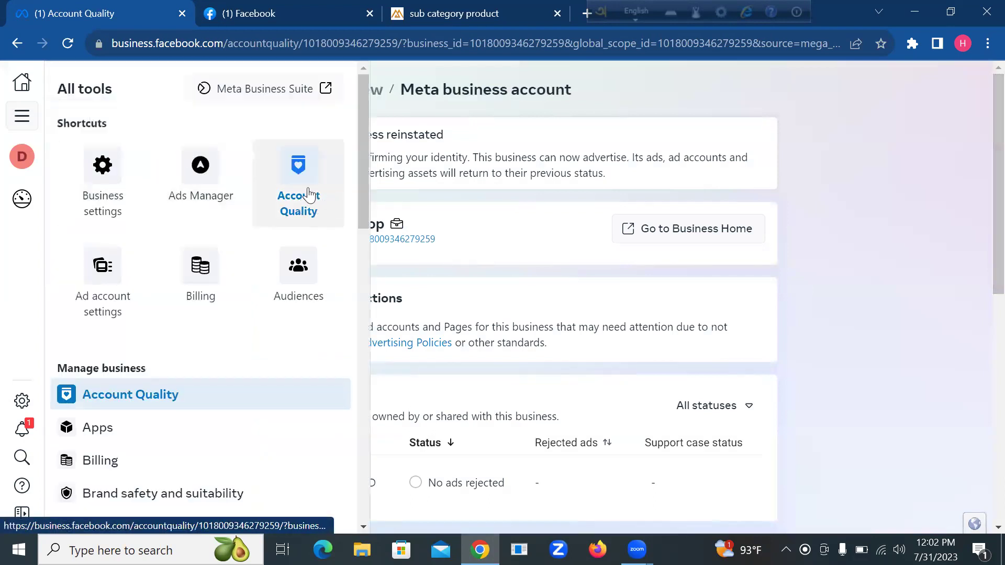
click(861, 209)
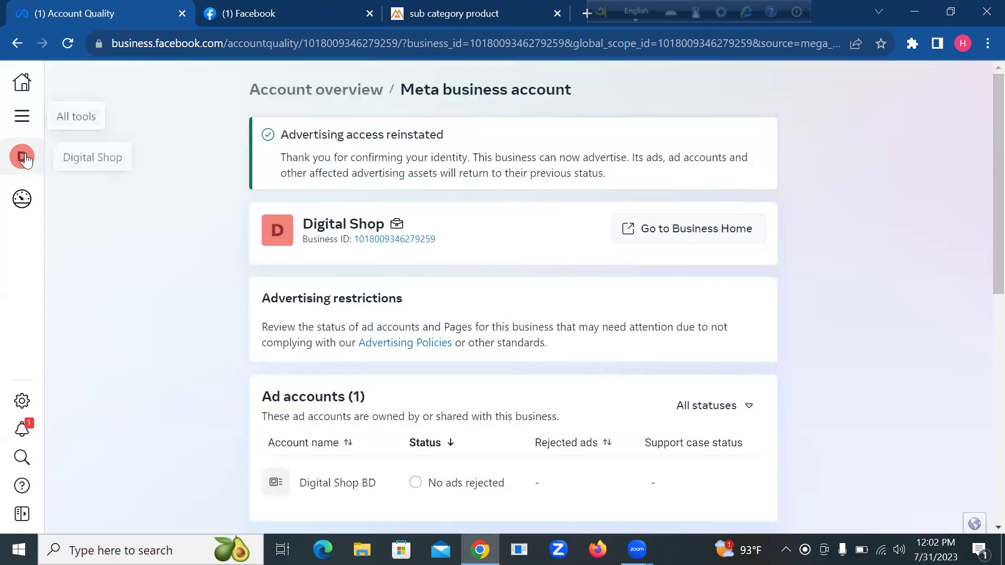
scroll(215, 406, down, 4)
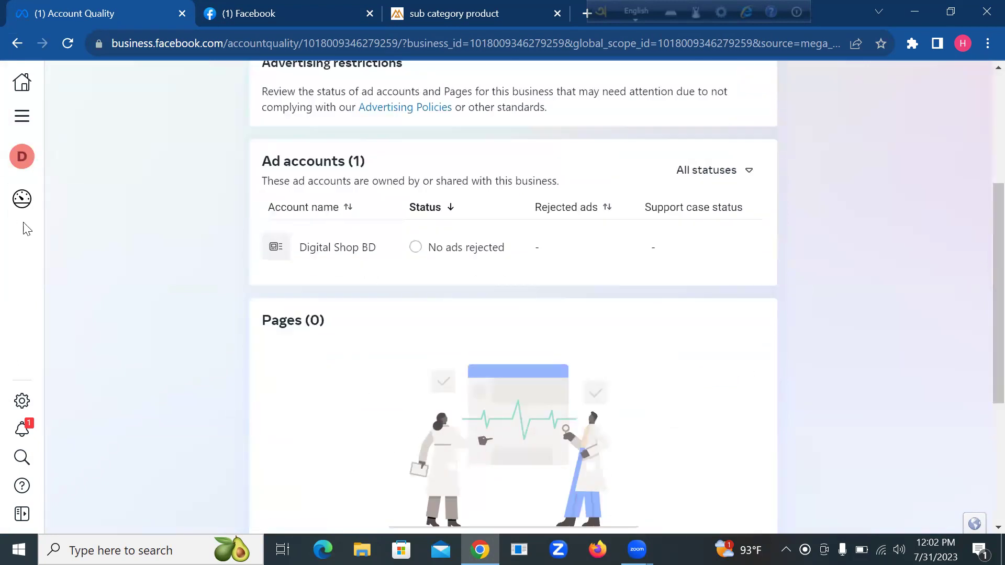
mouse_move(2, 110)
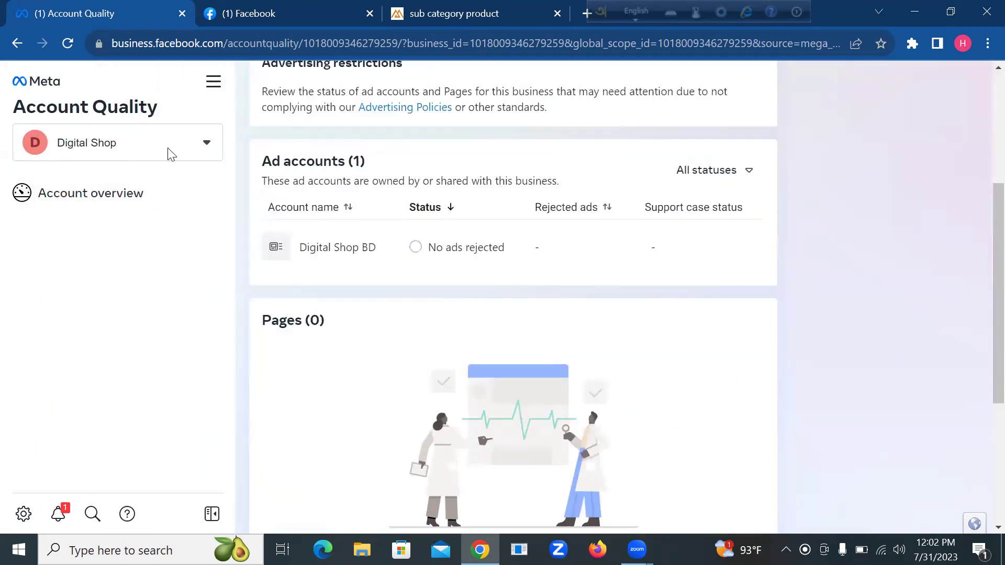